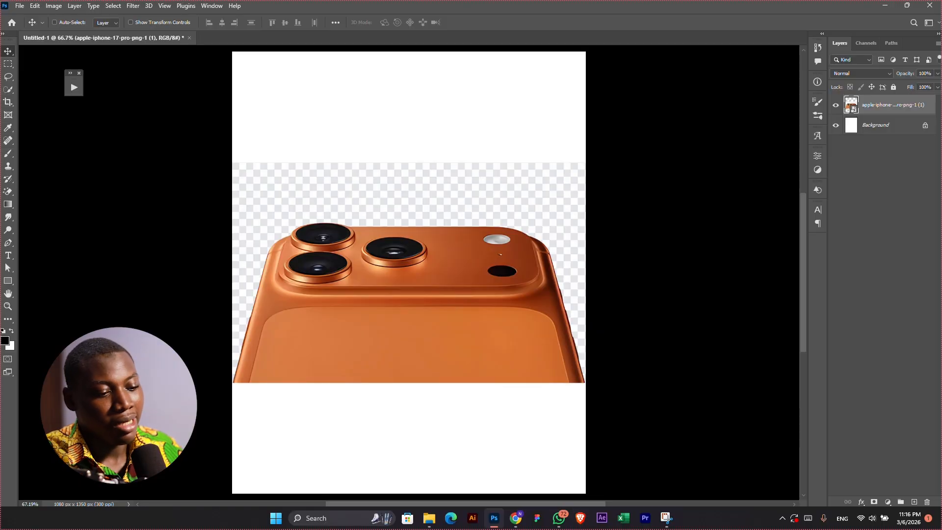
- Switch to Pinterest in the browser and search for "iphone 17pro design"
{"action": "key", "text": "alt+Tab"}
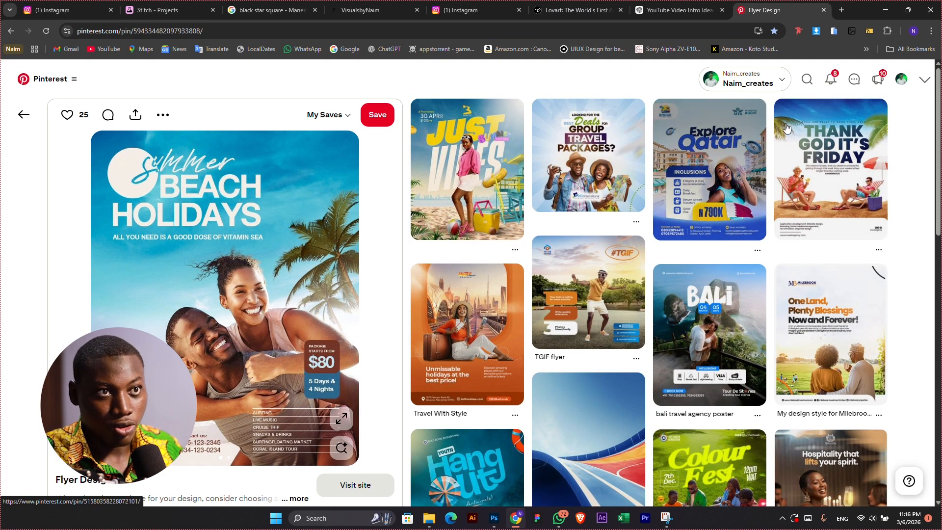
{"action": "left_click", "coordinate": [803, 79]}
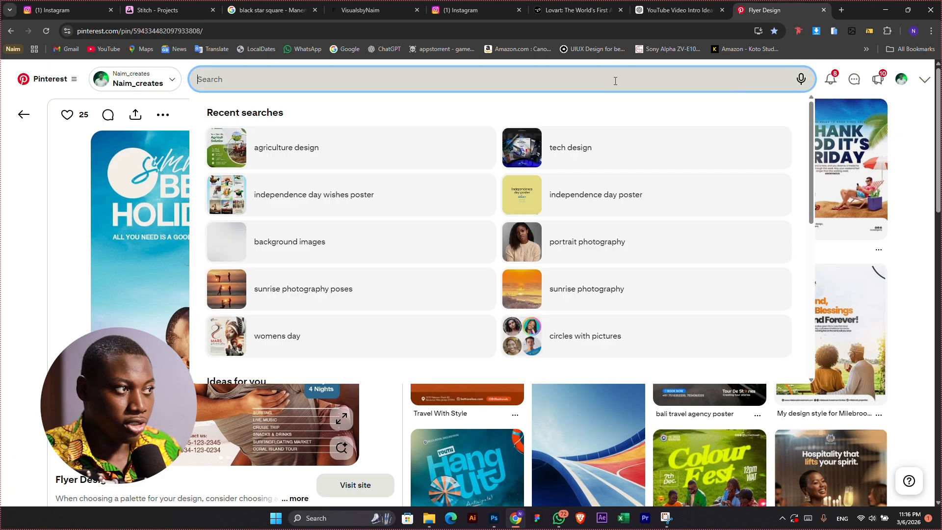
{"action": "type", "text": "iphone"}
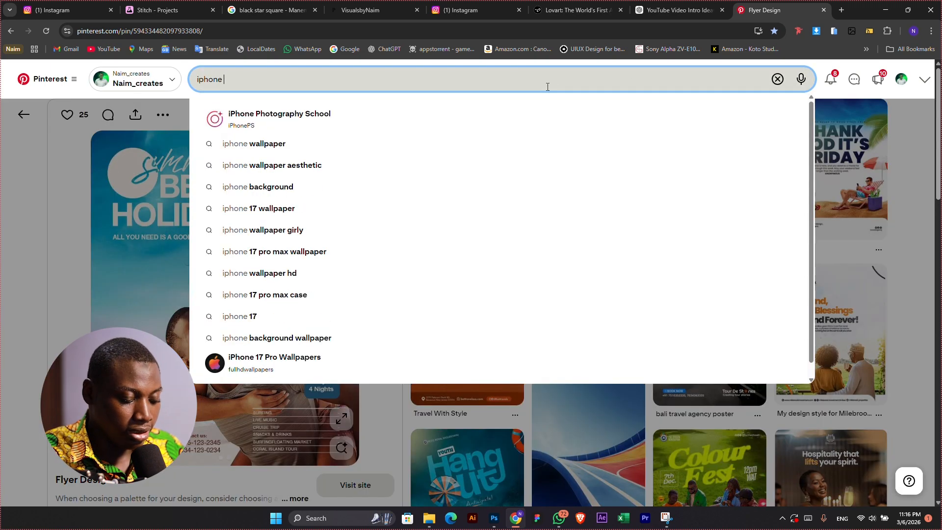
{"action": "type", "text": " 17pro de"}
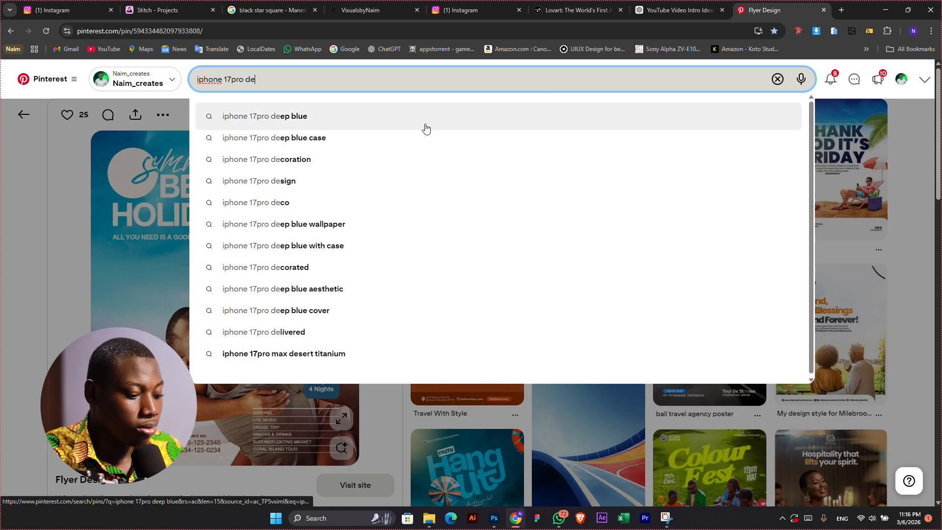
{"action": "left_click", "coordinate": [309, 180]}
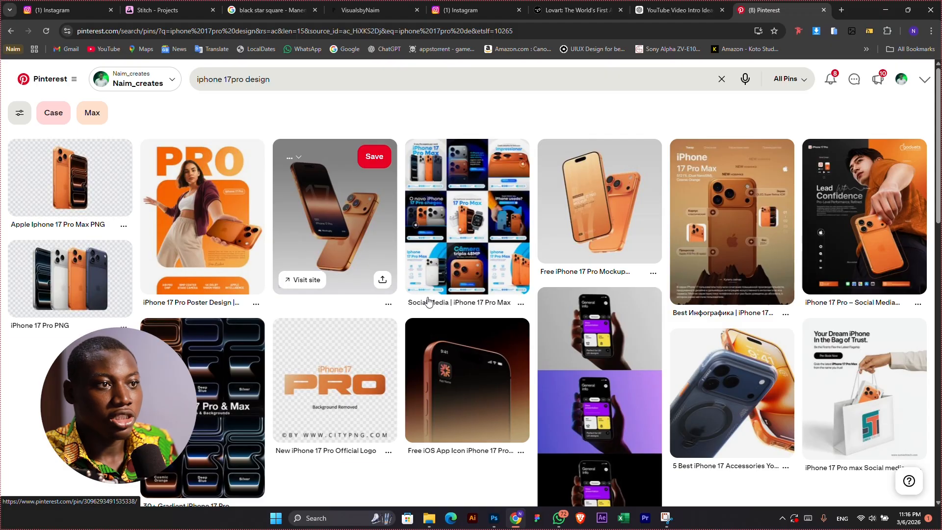
- Browse the iPhone 17 Pro pins for poster layouts, backgrounds and colour treatments to use as design references
{"action": "scroll", "coordinate": [424, 265], "scroll_direction": "down", "scroll_amount": 2}
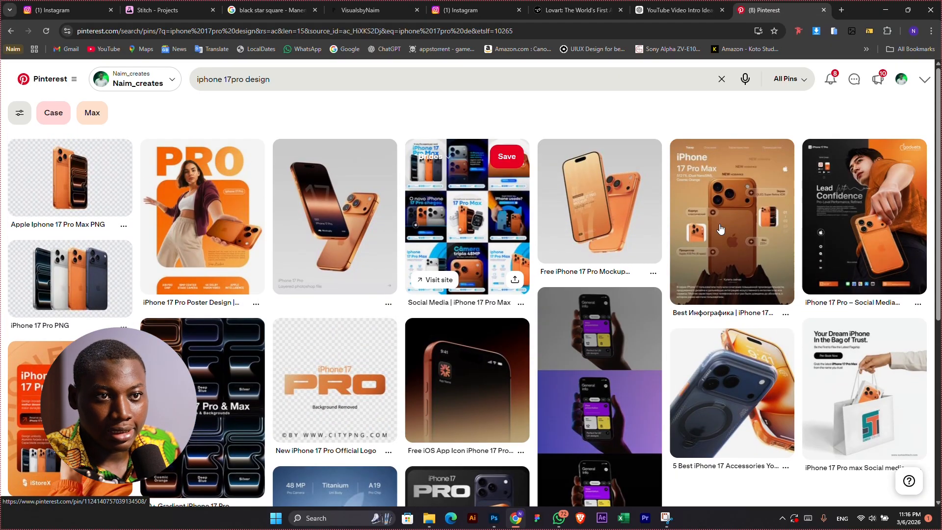
{"action": "scroll", "coordinate": [619, 375], "scroll_direction": "down", "scroll_amount": 2}
{"action": "scroll", "coordinate": [655, 356], "scroll_direction": "down", "scroll_amount": 1}
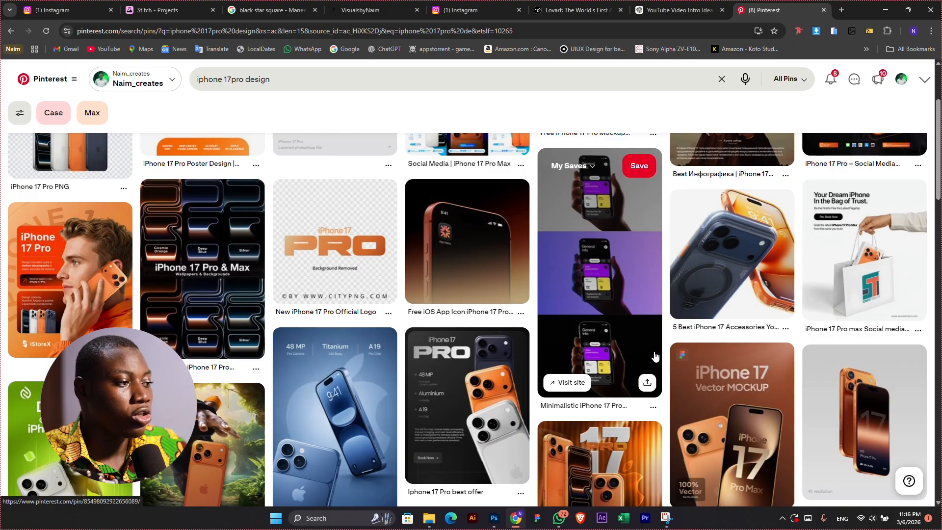
{"action": "scroll", "coordinate": [655, 356], "scroll_direction": "down", "scroll_amount": 2}
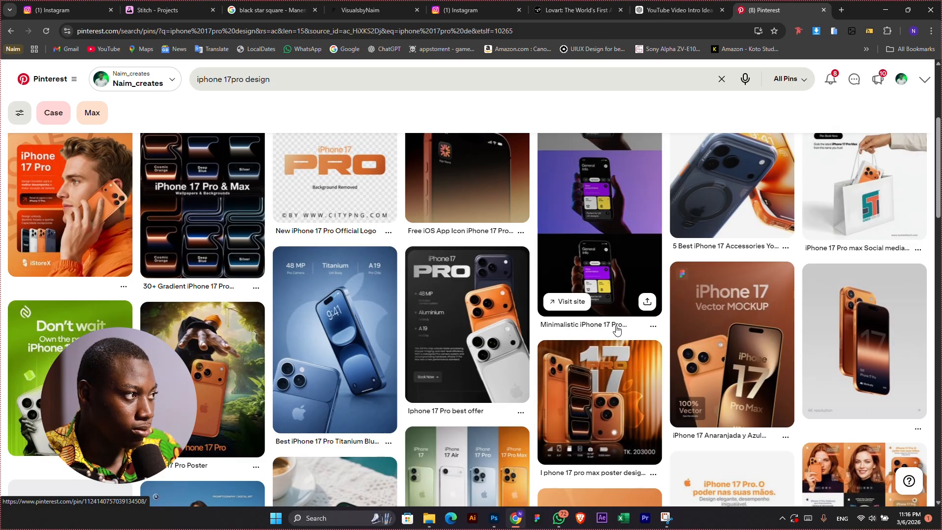
{"action": "scroll", "coordinate": [617, 330], "scroll_direction": "down", "scroll_amount": 1}
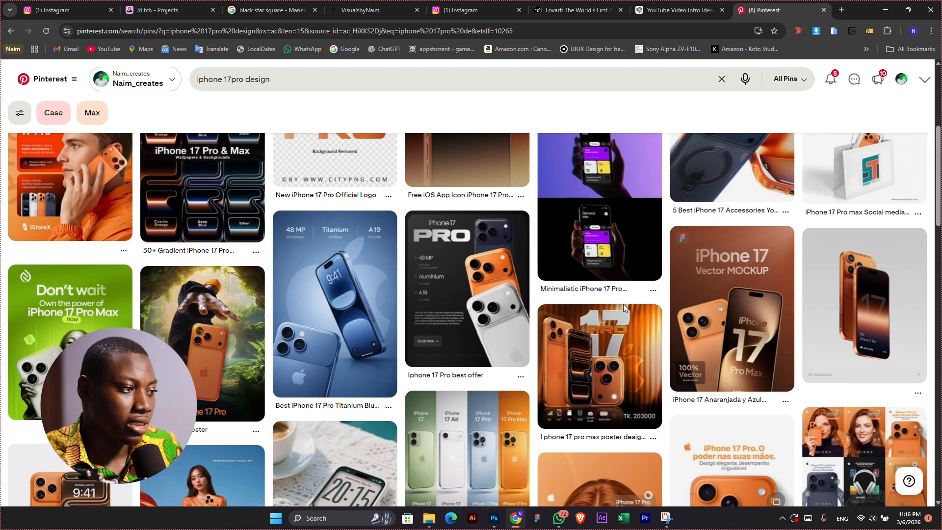
{"action": "scroll", "coordinate": [623, 304], "scroll_direction": "down", "scroll_amount": 3}
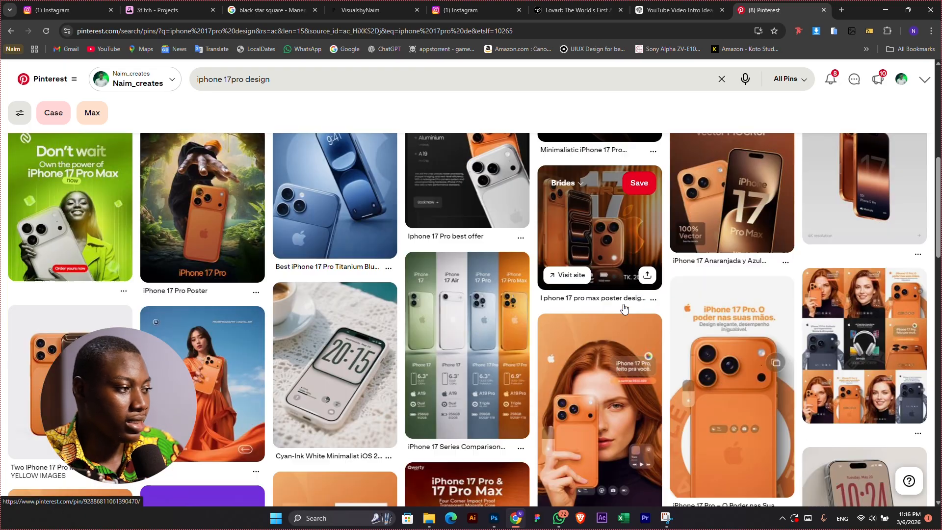
{"action": "scroll", "coordinate": [623, 308], "scroll_direction": "down", "scroll_amount": 1}
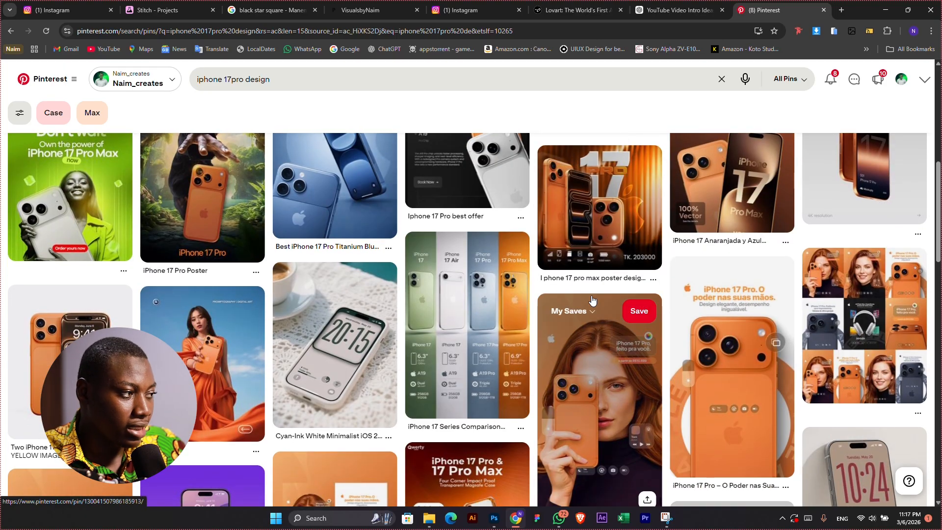
{"action": "scroll", "coordinate": [593, 300], "scroll_direction": "down", "scroll_amount": 1}
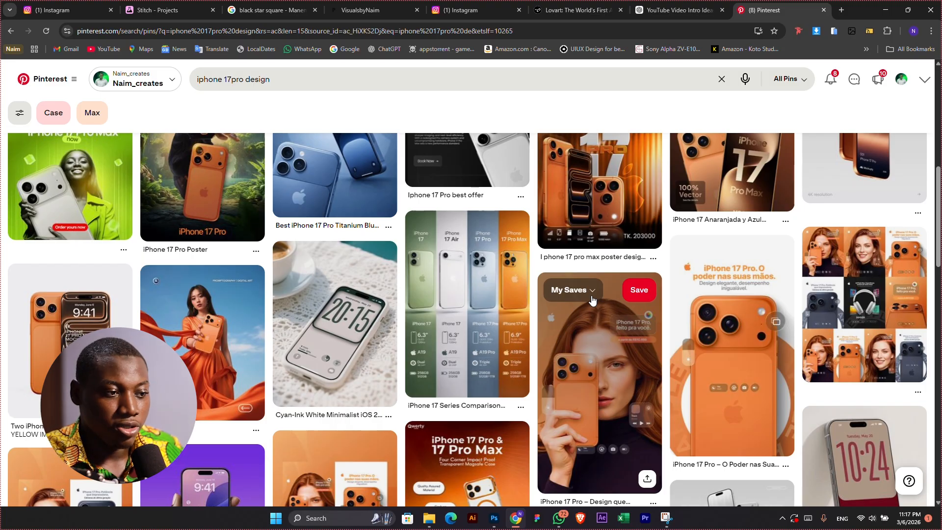
{"action": "scroll", "coordinate": [592, 300], "scroll_direction": "down", "scroll_amount": 3}
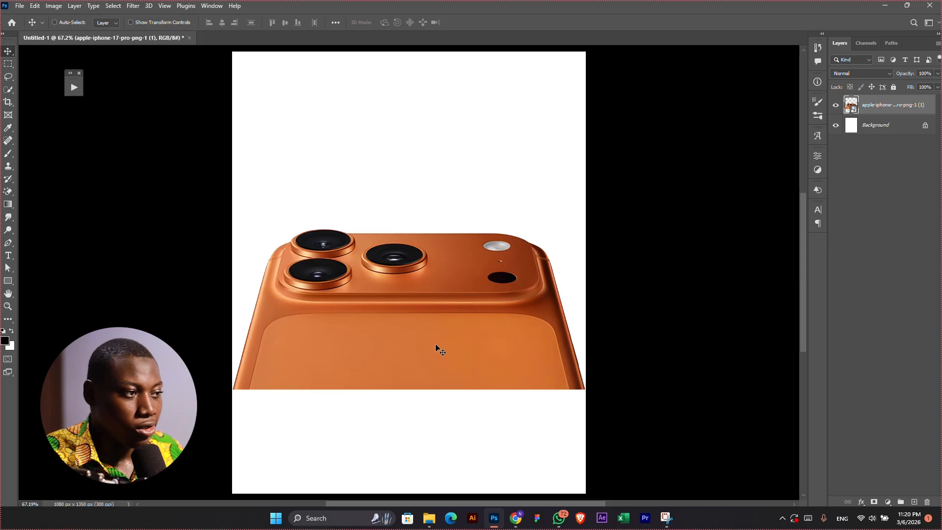
- In Photoshop, move the phone image into the lower half of the canvas and enlarge it slightly to span the canvas width
{"action": "left_click_drag", "start_coordinate": [424, 280], "coordinate": [427, 334]}
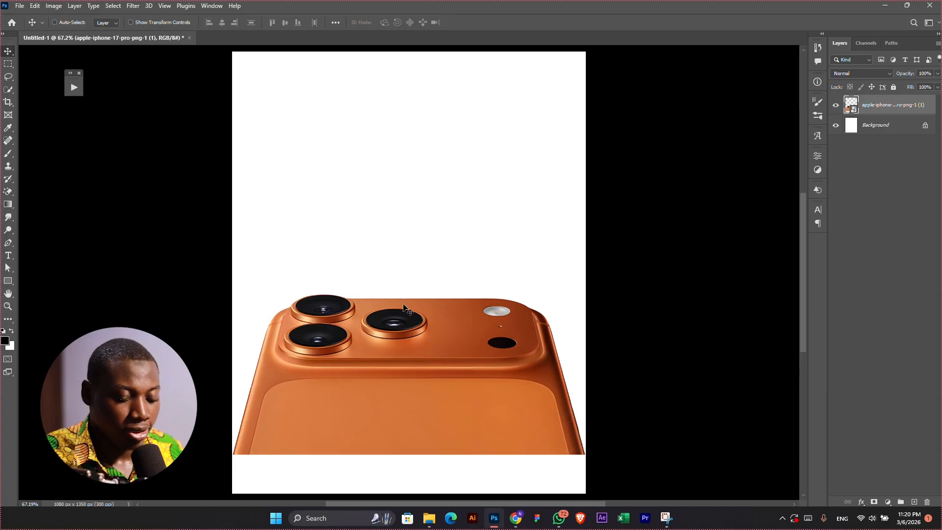
{"action": "key", "text": "ctrl+minus"}
{"action": "left_click_drag", "start_coordinate": [443, 447], "coordinate": [438, 391]}
{"action": "key", "text": "ctrl+t"}
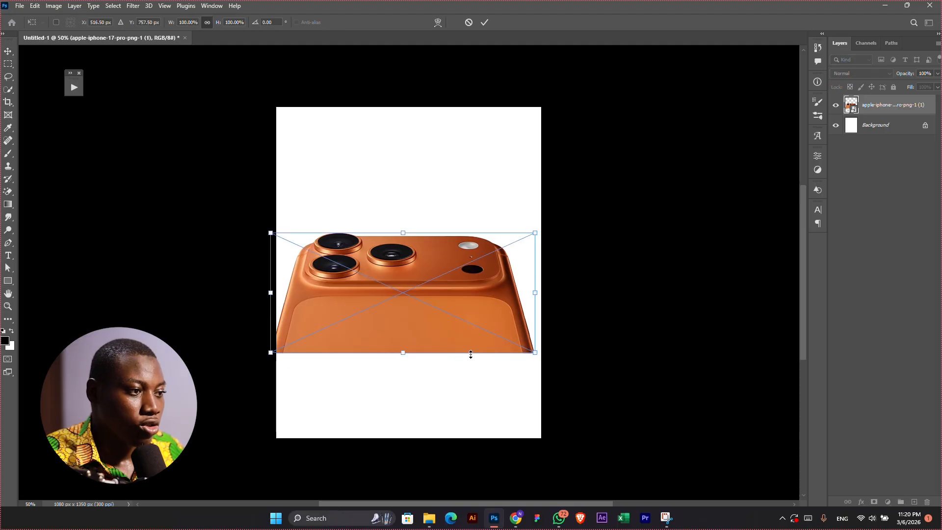
{"action": "left_click_drag", "start_coordinate": [403, 353], "coordinate": [403, 369]}
{"action": "left_click_drag", "start_coordinate": [438, 324], "coordinate": [440, 338]}
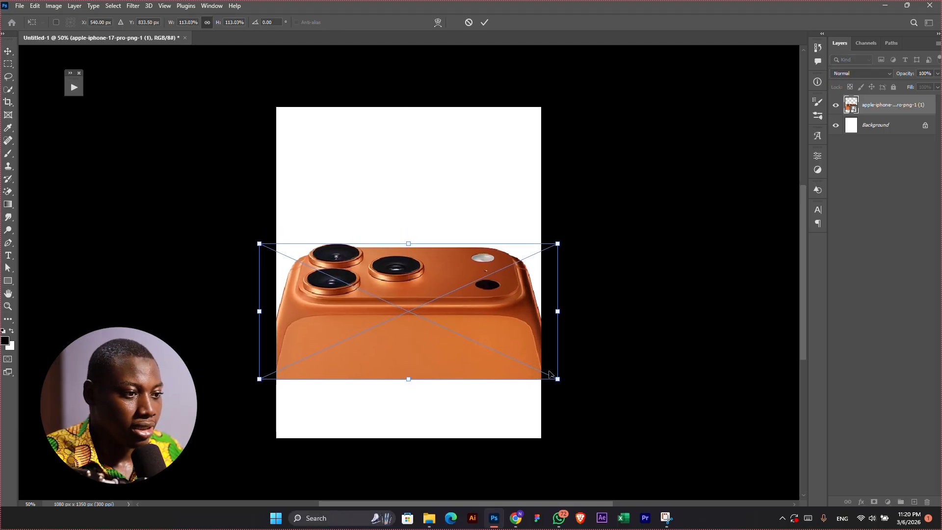
{"action": "left_click_drag", "start_coordinate": [551, 375], "coordinate": [542, 374]}
{"action": "key", "text": "Return"}
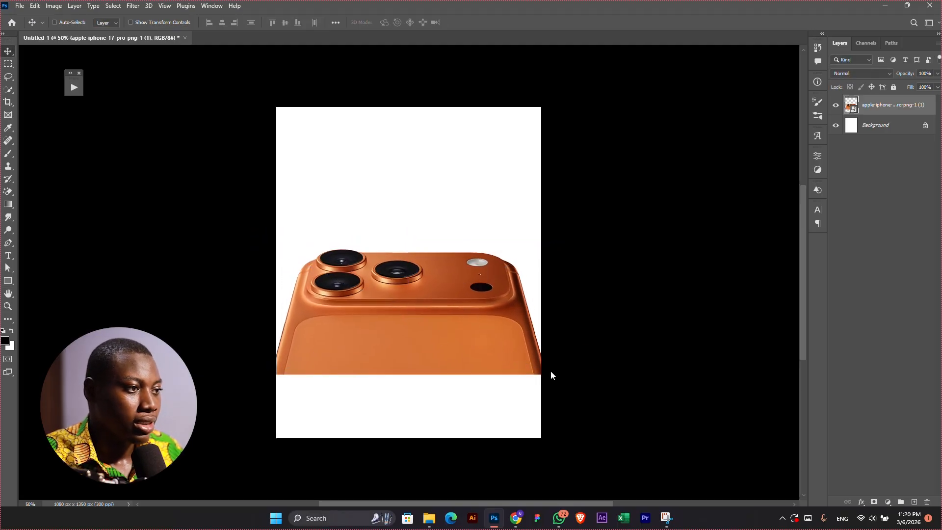
- Add a Solid Color fill layer above the Background, using the dark orange a6451a sampled from the phone body
{"action": "left_click", "coordinate": [881, 126]}
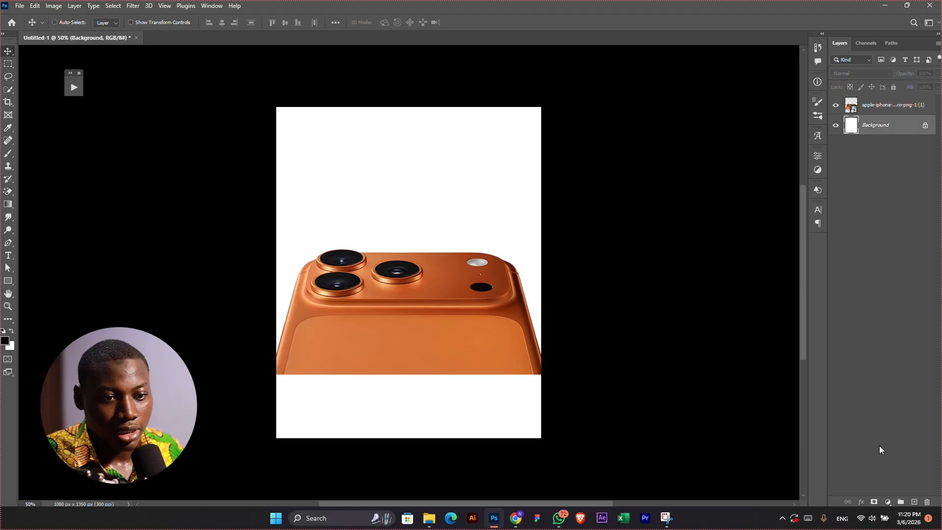
{"action": "left_click", "coordinate": [887, 502]}
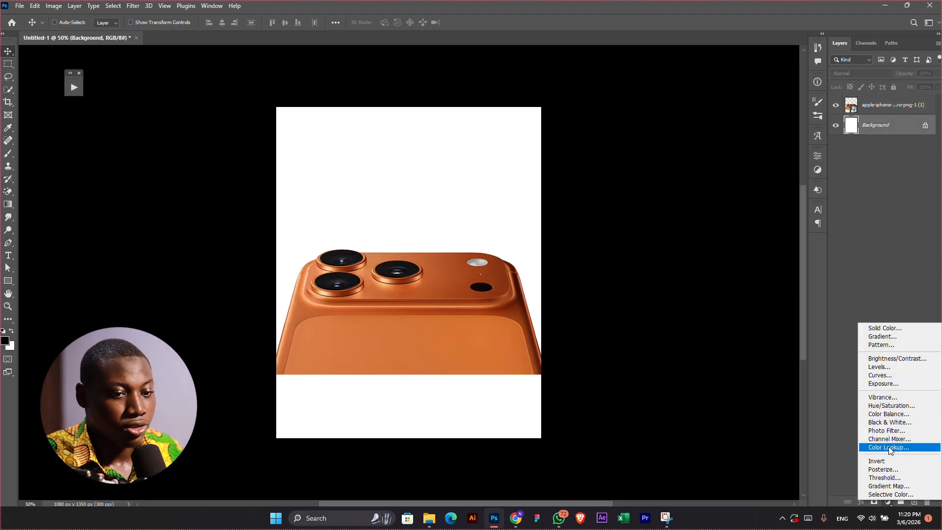
{"action": "left_click", "coordinate": [886, 329]}
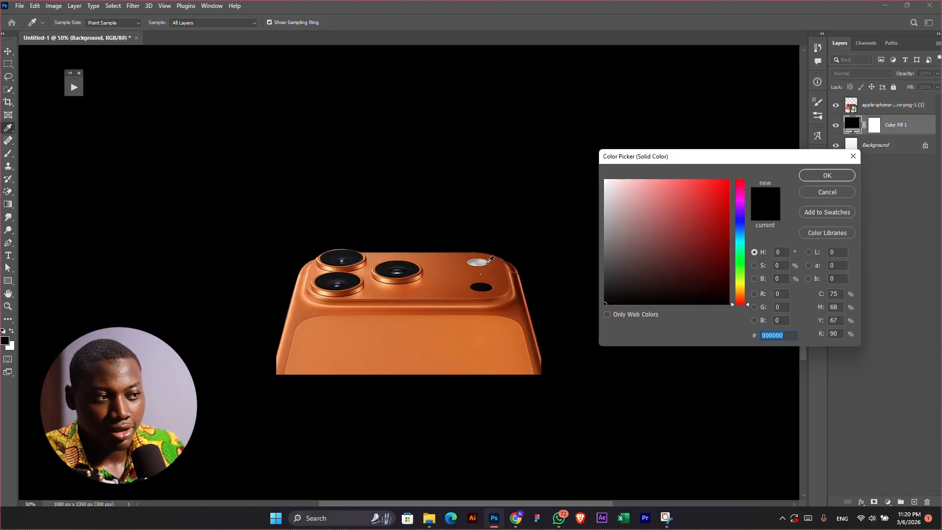
{"action": "left_click", "coordinate": [505, 307]}
{"action": "left_click", "coordinate": [508, 304]}
{"action": "left_click", "coordinate": [515, 300]}
{"action": "left_click", "coordinate": [519, 296]}
{"action": "left_click", "coordinate": [520, 295]}
{"action": "left_click", "coordinate": [521, 293]}
{"action": "left_click_drag", "start_coordinate": [518, 296], "coordinate": [461, 290]}
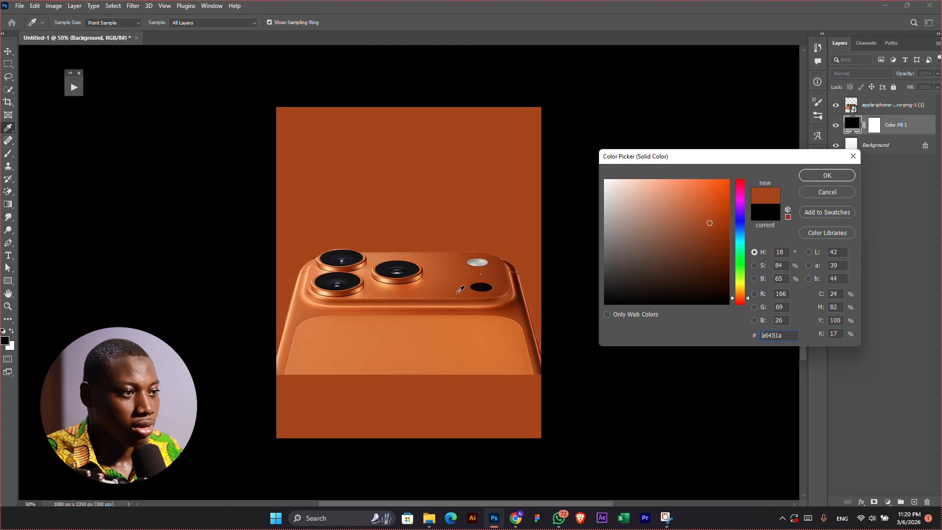
{"action": "left_click", "coordinate": [835, 176]}
{"action": "key", "text": "v"}
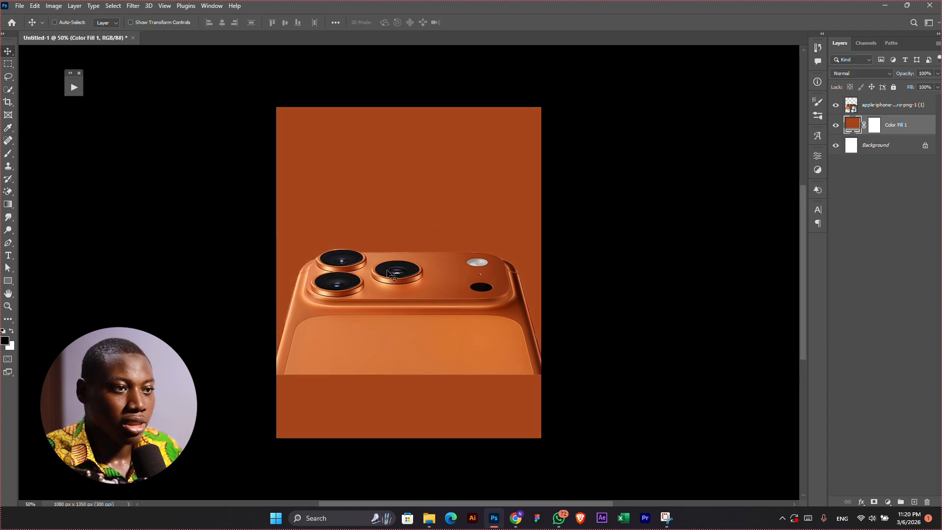
- Create an empty layer above the colour fill and sample a light orange from the phone as the Brush colour
{"action": "left_click", "coordinate": [914, 502]}
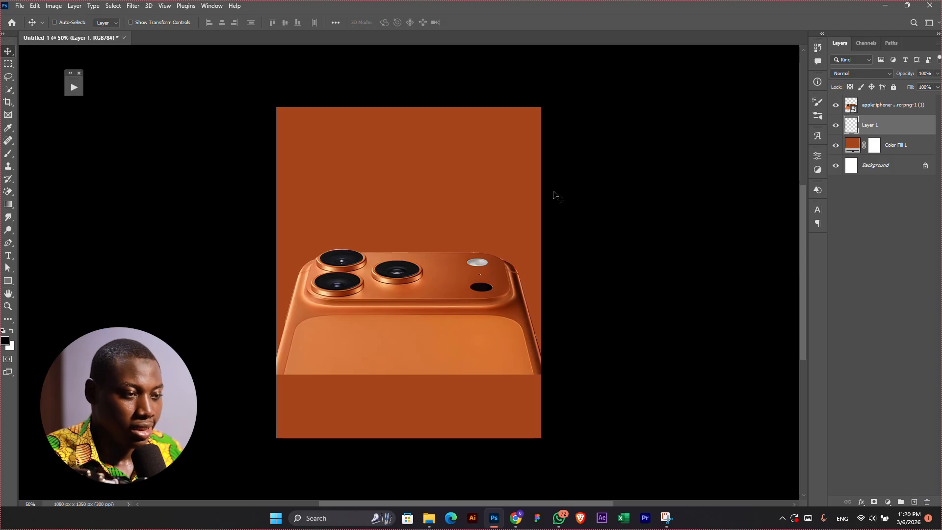
{"action": "key", "text": "b"}
{"action": "mouse_move", "coordinate": [332, 290]}
{"action": "left_mouse_down"}
{"action": "mouse_move", "coordinate": [325, 293]}
{"action": "mouse_move", "coordinate": [387, 290]}
{"action": "mouse_move", "coordinate": [387, 280]}
{"action": "left_mouse_up"}
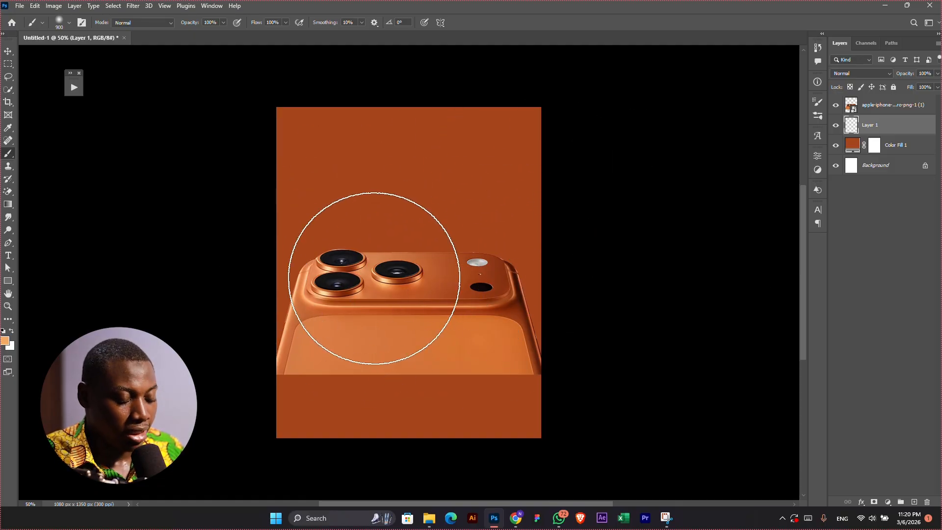
{"action": "left_click_drag", "start_coordinate": [383, 256], "coordinate": [387, 280]}
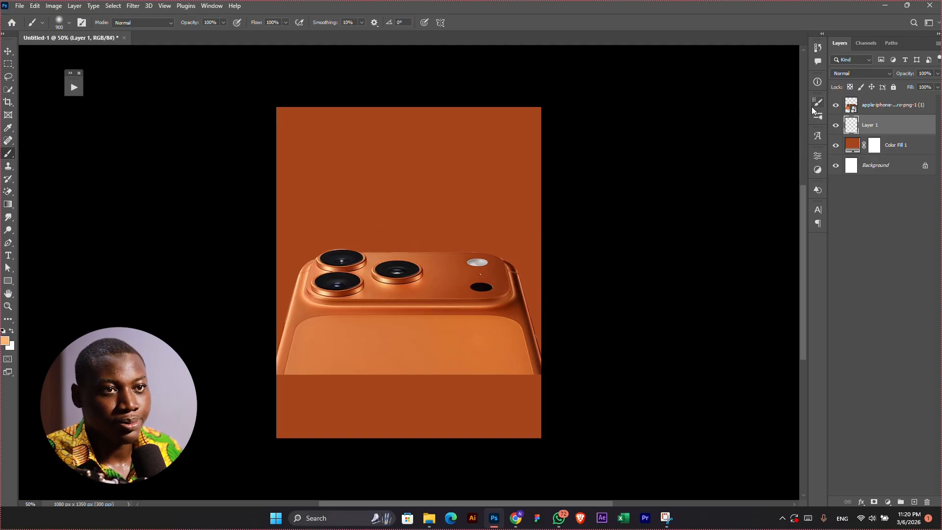
- Hide the phone layer and enlarge the soft brush to 1300 px
{"action": "left_click", "coordinate": [835, 106]}
{"action": "key", "text": "ctrl+minus"}
{"action": "key", "text": "bracketright"}
{"action": "key", "text": "bracketright"}
{"action": "key", "text": "bracketright"}
{"action": "key", "text": "bracketright"}
{"action": "mouse_move", "coordinate": [586, 204]}
{"action": "left_mouse_down"}
{"action": "mouse_move", "coordinate": [504, 164]}
{"action": "mouse_move", "coordinate": [373, 144]}
{"action": "mouse_move", "coordinate": [309, 152]}
{"action": "left_mouse_up"}
{"action": "key", "text": "ctrl+plus"}
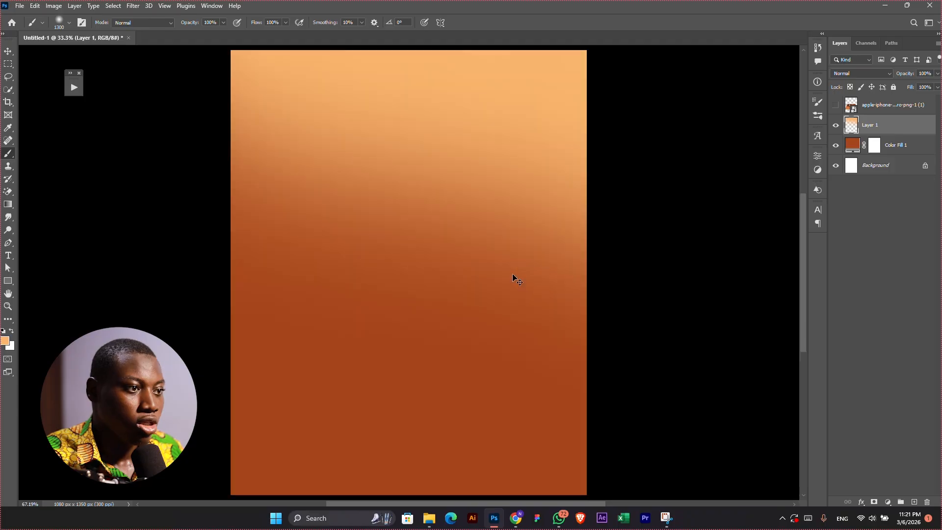
{"action": "key", "text": "ctrl+minus"}
{"action": "key", "text": "ctrl+z"}
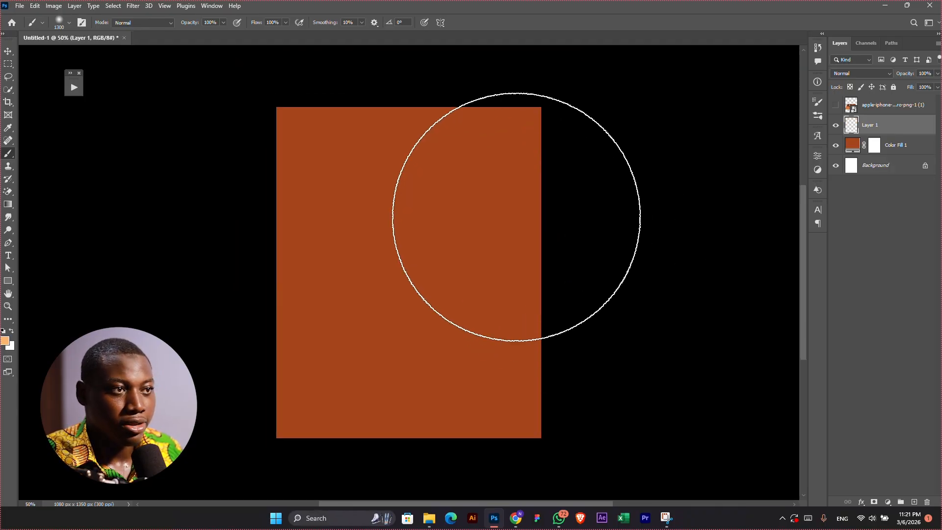
- Paint a soft light-orange glow diagonally across the top and upper-right area of the canvas on Layer 1
{"action": "mouse_move", "coordinate": [644, 204]}
{"action": "left_mouse_down"}
{"action": "mouse_move", "coordinate": [525, 134]}
{"action": "mouse_move", "coordinate": [353, 59]}
{"action": "mouse_move", "coordinate": [620, 164]}
{"action": "left_mouse_up"}
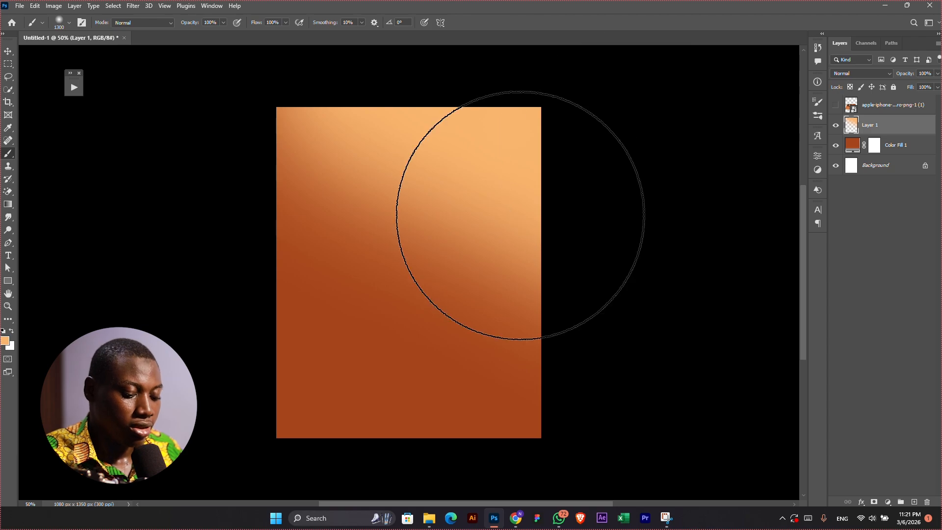
{"action": "key", "text": "v"}
{"action": "key", "text": "ctrl+0"}
{"action": "key", "text": "ctrl+minus"}
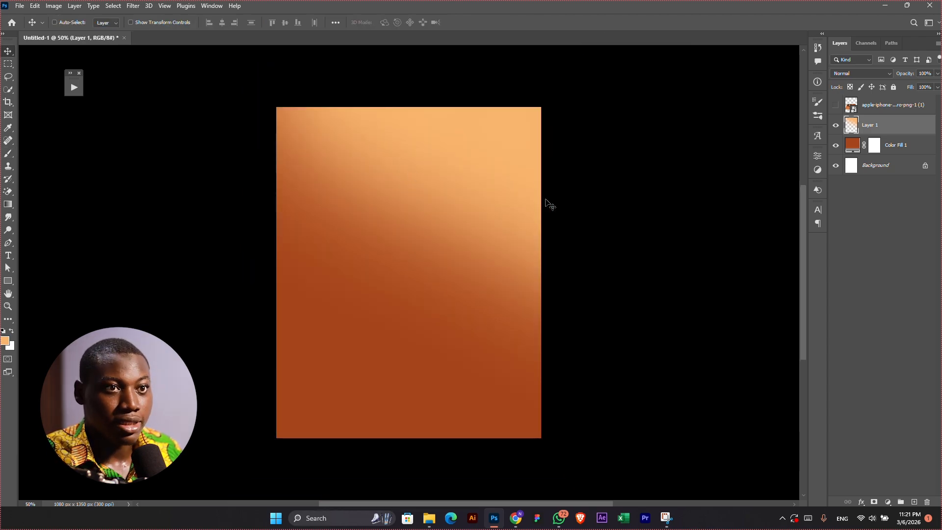
- Show the phone layer again and move the phone slightly lower on the canvas
{"action": "left_click", "coordinate": [836, 105]}
{"action": "left_click", "coordinate": [884, 105]}
{"action": "left_click_drag", "start_coordinate": [484, 278], "coordinate": [484, 303]}
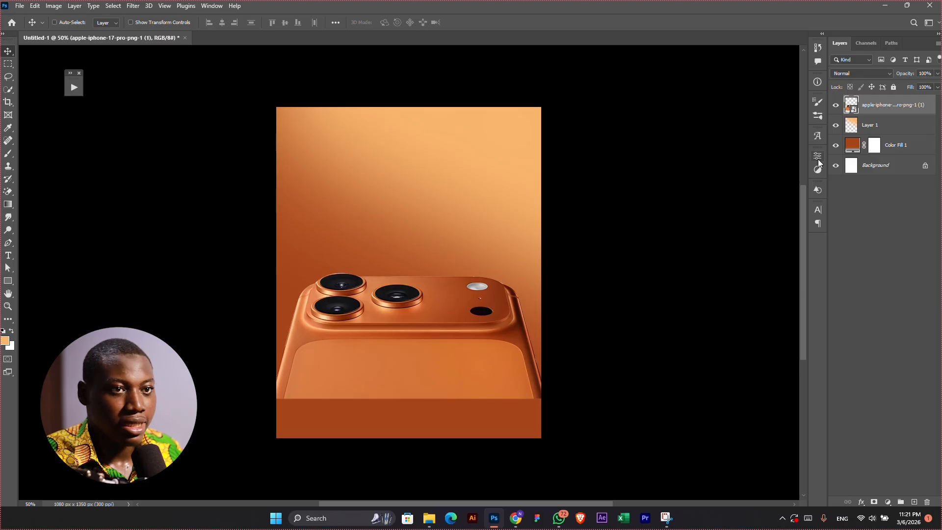
- Add a new layer directly above Layer 1 and sample a dark brown from the phone as the Brush colour
{"action": "left_click", "coordinate": [896, 145]}
{"action": "left_click", "coordinate": [892, 123]}
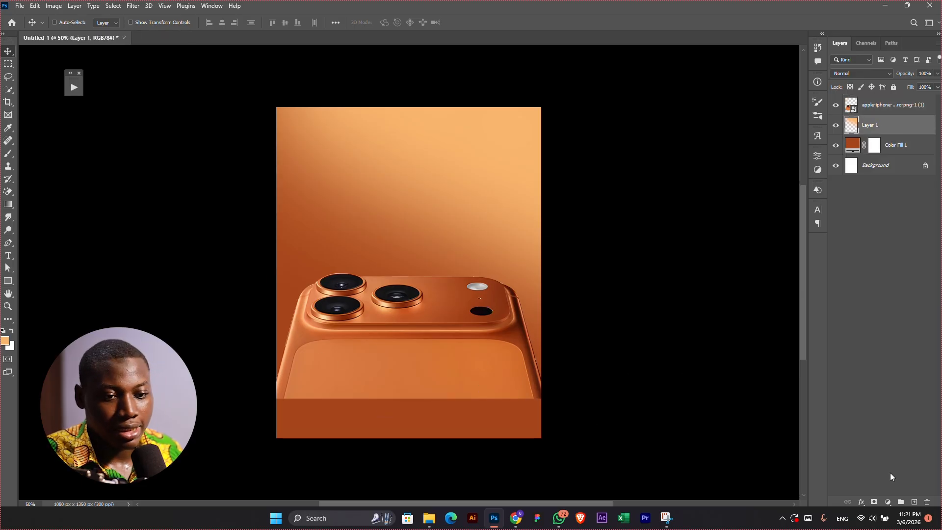
{"action": "left_click", "coordinate": [913, 502]}
{"action": "key", "text": "b"}
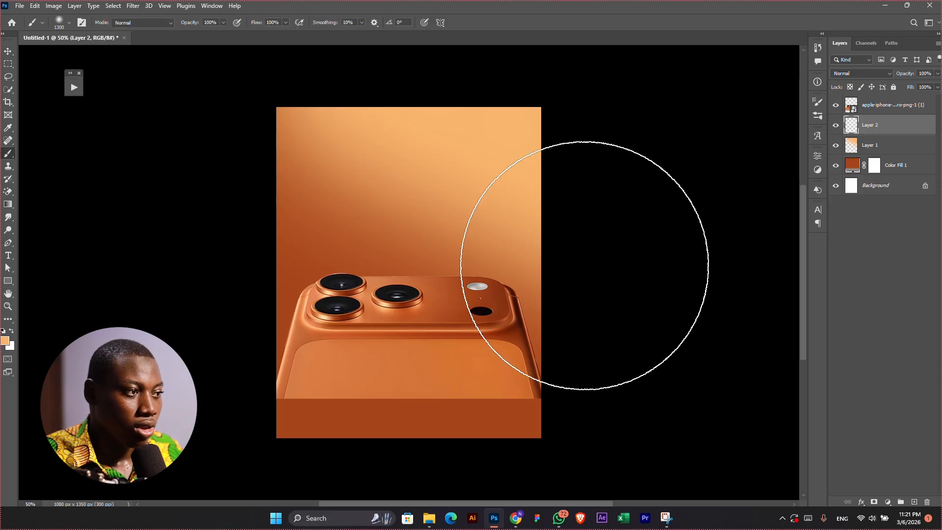
{"action": "mouse_move", "coordinate": [385, 302]}
{"action": "left_mouse_down"}
{"action": "mouse_move", "coordinate": [517, 300]}
{"action": "mouse_move", "coordinate": [520, 314]}
{"action": "left_mouse_up"}
- Reduce the brush to 600 px and paint dark brown across the bottom strip of the canvas below the phone
{"action": "key", "text": "bracketleft"}
{"action": "key", "text": "bracketleft"}
{"action": "key", "text": "bracketleft"}
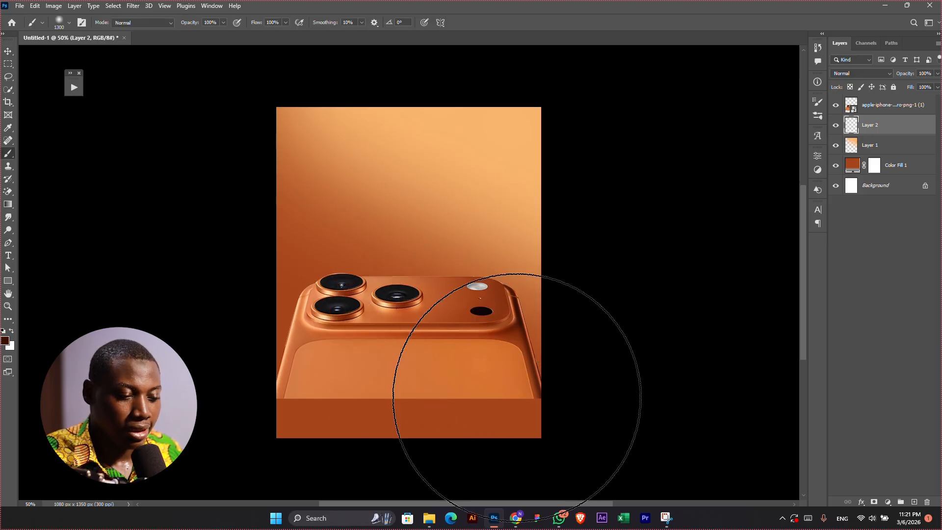
{"action": "key", "text": "bracketleft"}
{"action": "key", "text": "bracketleft"}
{"action": "key", "text": "bracketleft"}
{"action": "key", "text": "bracketleft"}
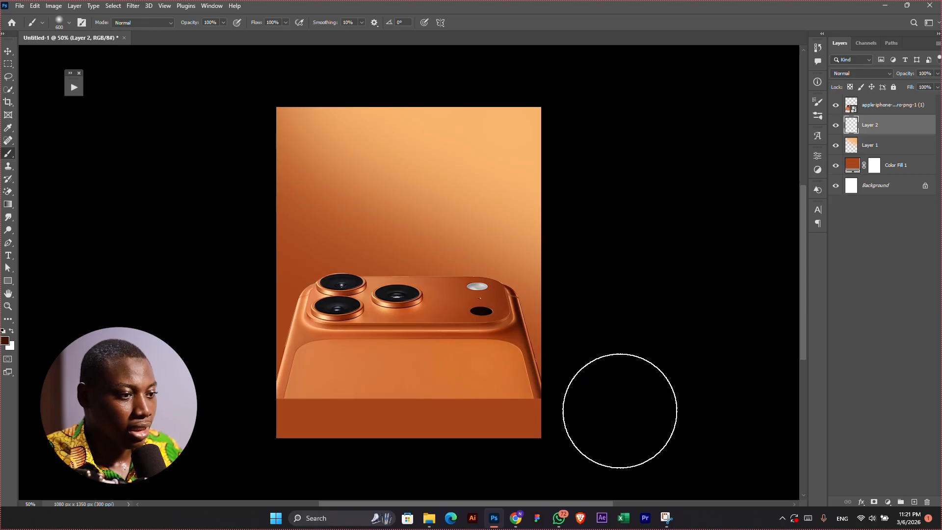
{"action": "left_click", "coordinate": [481, 432]}
{"action": "left_click_drag", "start_coordinate": [435, 437], "coordinate": [220, 421]}
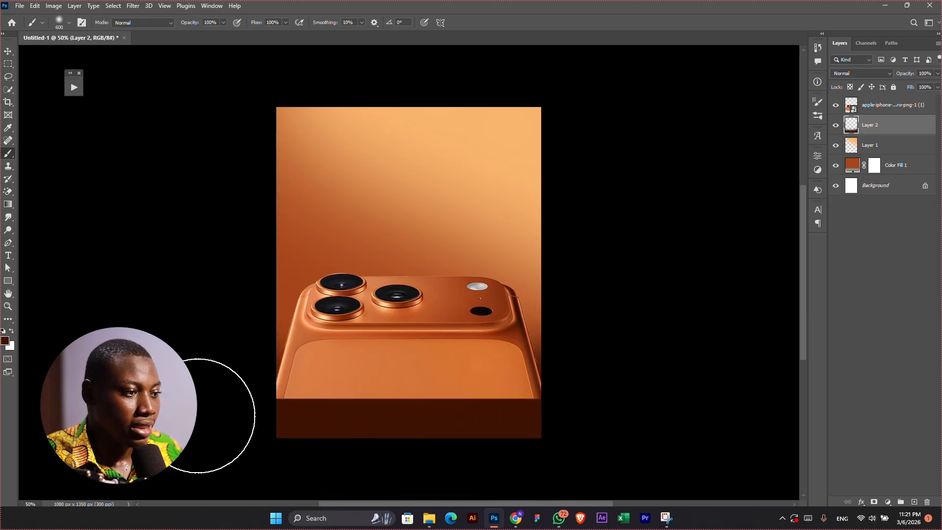
- Move the phone slightly higher on the canvas so more of the dark brown strip shows below it
{"action": "key", "text": "v"}
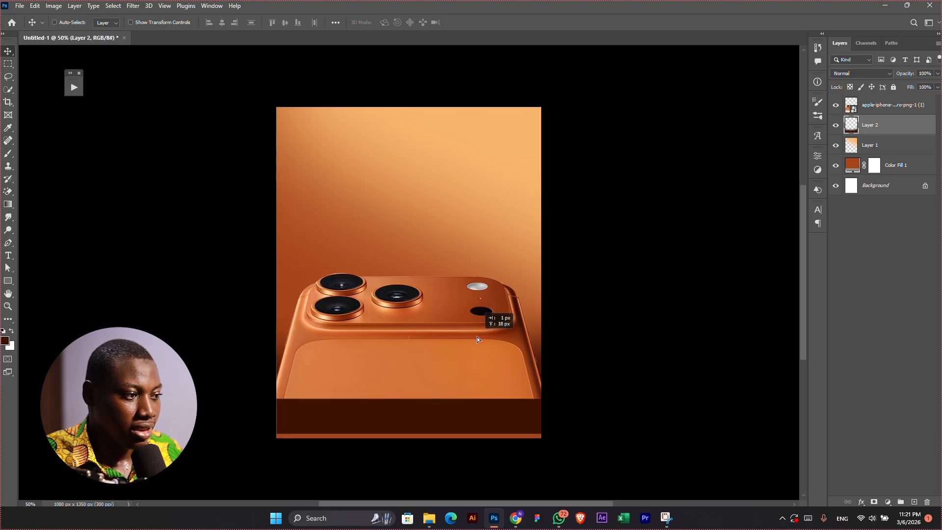
{"action": "left_click", "coordinate": [464, 327]}
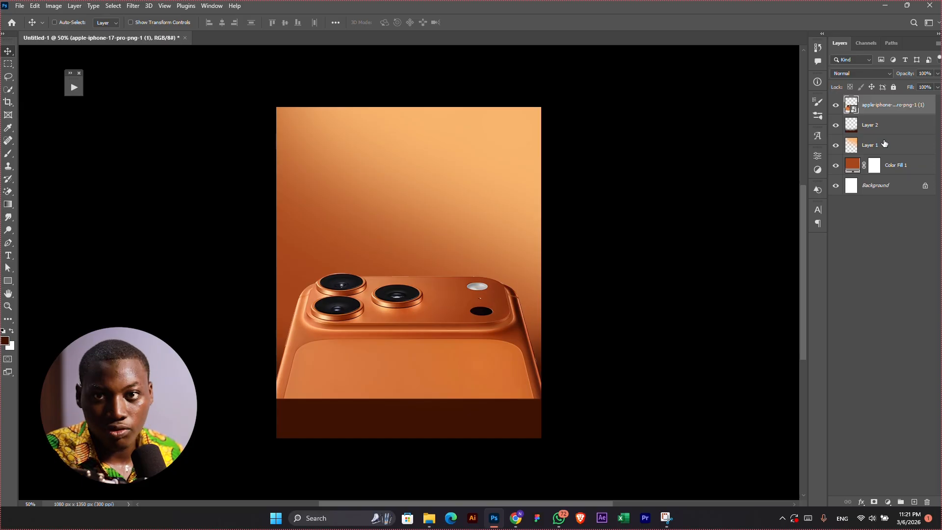
{"action": "key", "text": "ctrl"}
{"action": "mouse_move", "coordinate": [439, 338]}
{"action": "left_mouse_down"}
{"action": "mouse_move", "coordinate": [439, 322]}
{"action": "mouse_move", "coordinate": [439, 337]}
{"action": "left_mouse_up"}
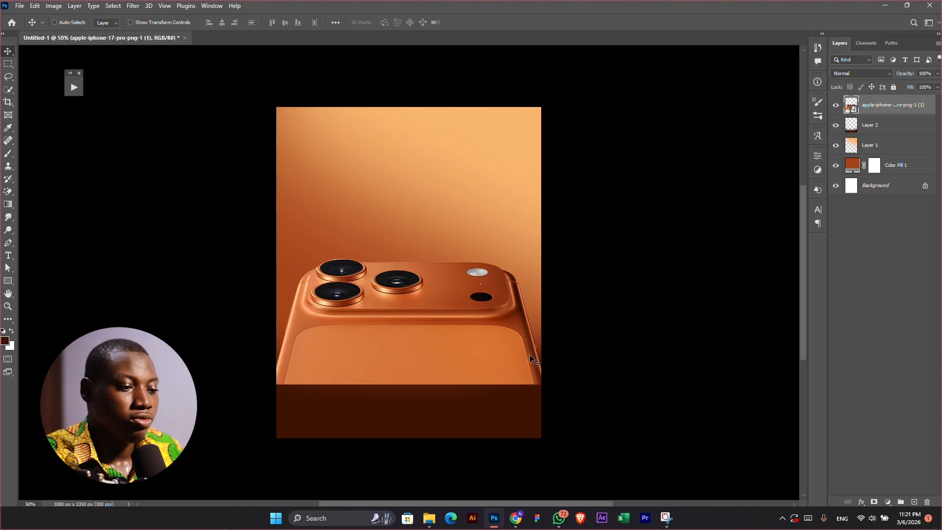
- Switch to Pinterest in the browser, search for "iphone background" and browse the wallpaper results
{"action": "left_click", "coordinate": [523, 522]}
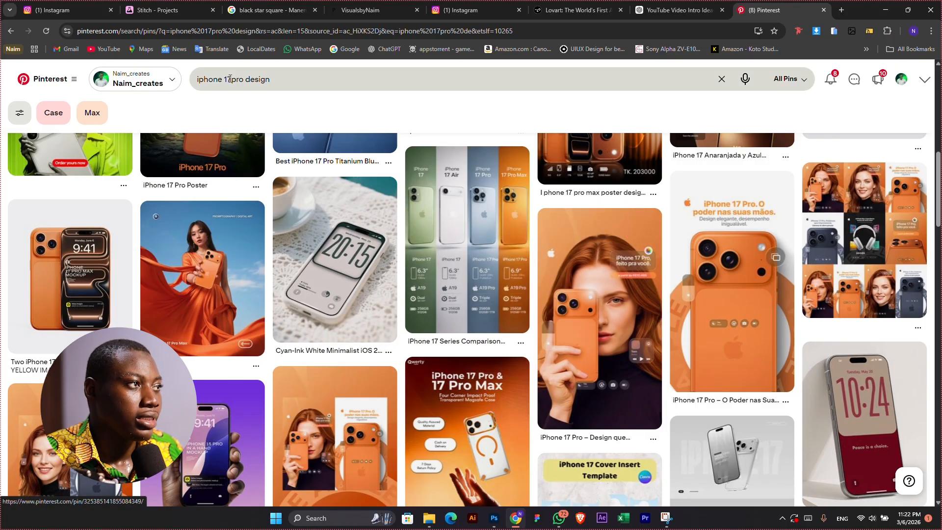
{"action": "left_click_drag", "start_coordinate": [309, 81], "coordinate": [223, 81]}
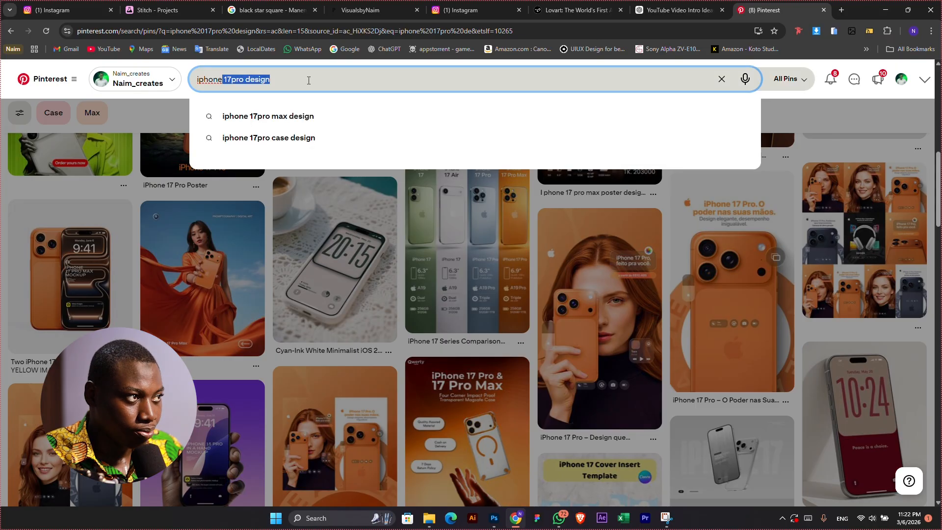
{"action": "type", "text": "back"}
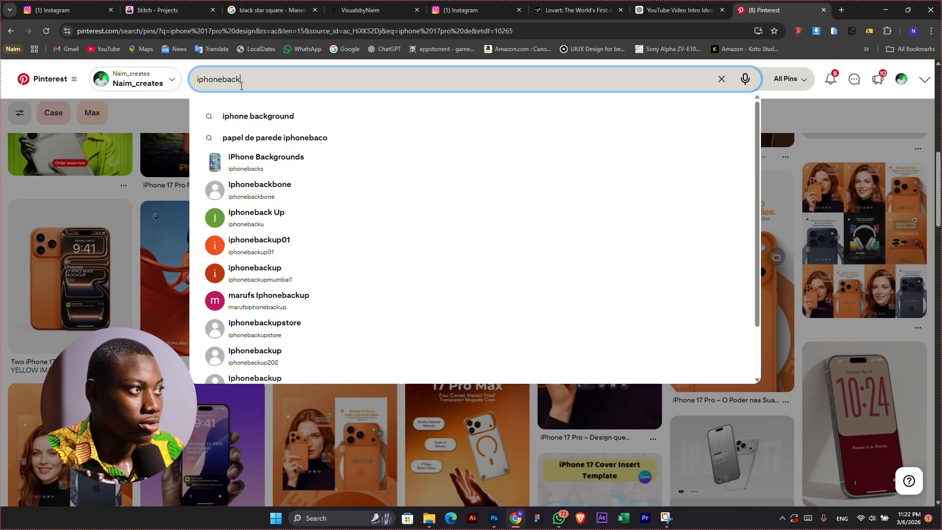
{"action": "left_click", "coordinate": [267, 115]}
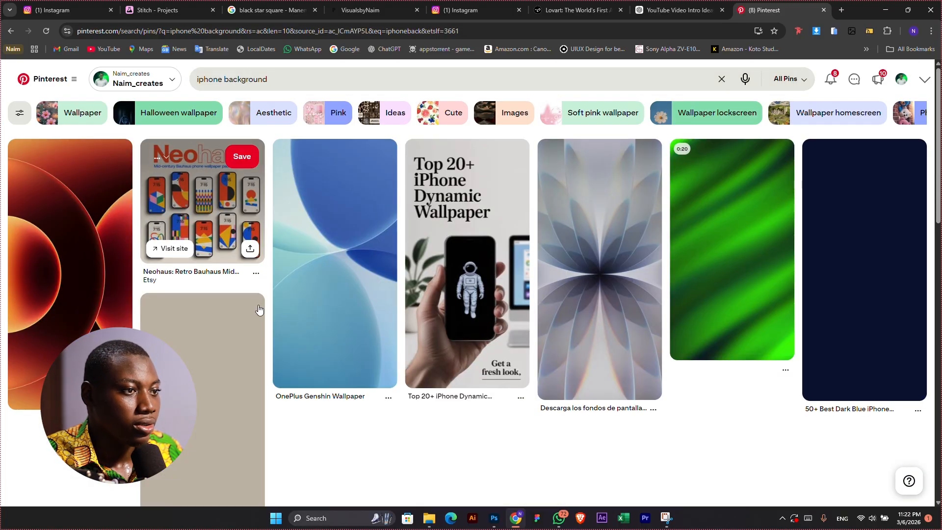
{"action": "scroll", "coordinate": [260, 310], "scroll_direction": "down", "scroll_amount": 1}
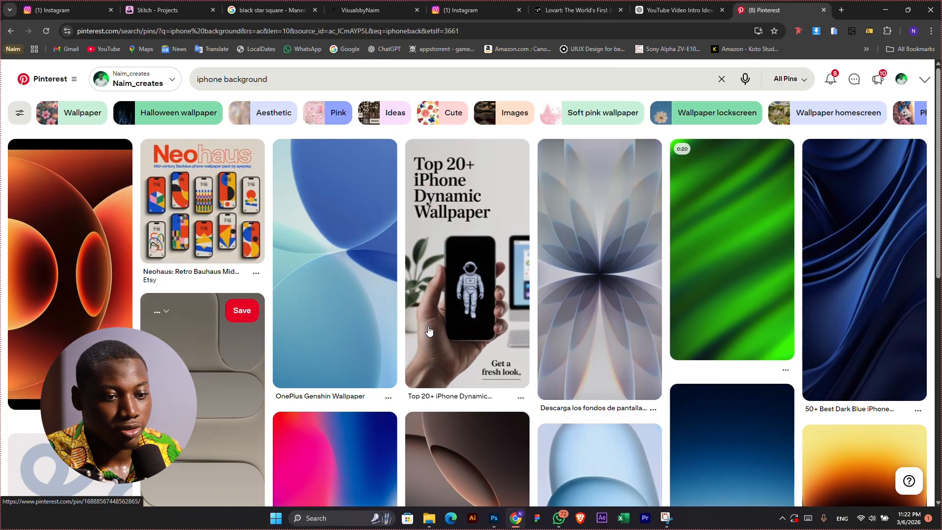
{"action": "scroll", "coordinate": [428, 330], "scroll_direction": "down", "scroll_amount": 1}
{"action": "scroll", "coordinate": [429, 331], "scroll_direction": "up", "scroll_amount": 3}
- Open the orange Xiaomi 17 Pro wallpaper pin, then the related Xiaomi 17 Pro Max wallpaper, and copy its image
{"action": "left_click", "coordinate": [70, 285]}
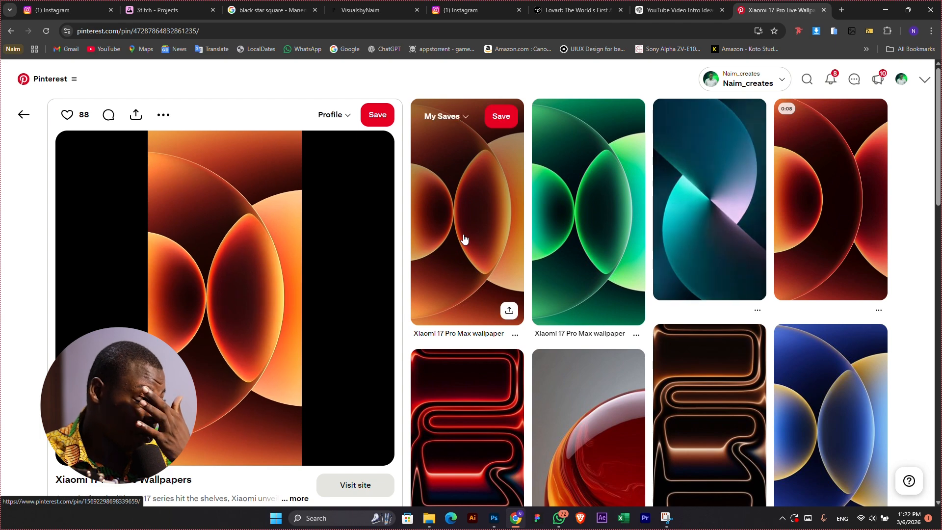
{"action": "left_click", "coordinate": [442, 214]}
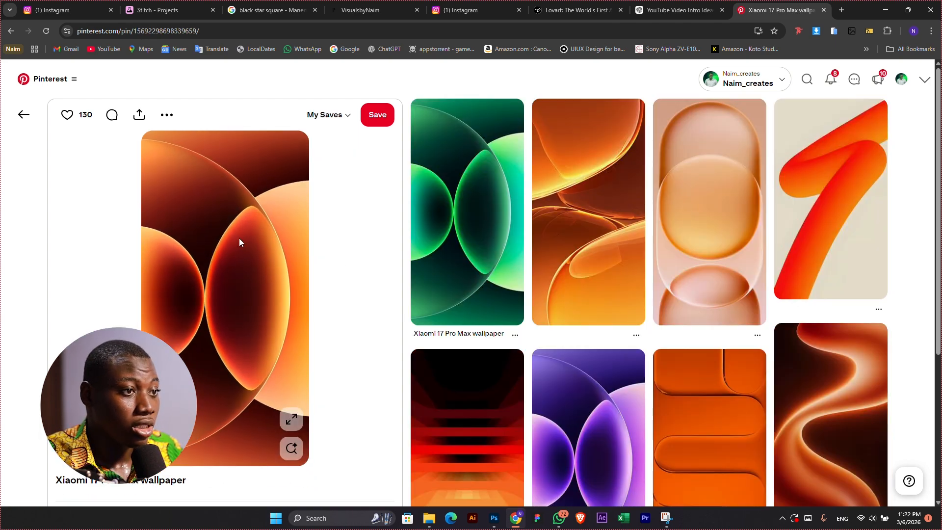
{"action": "right_click", "coordinate": [239, 238]}
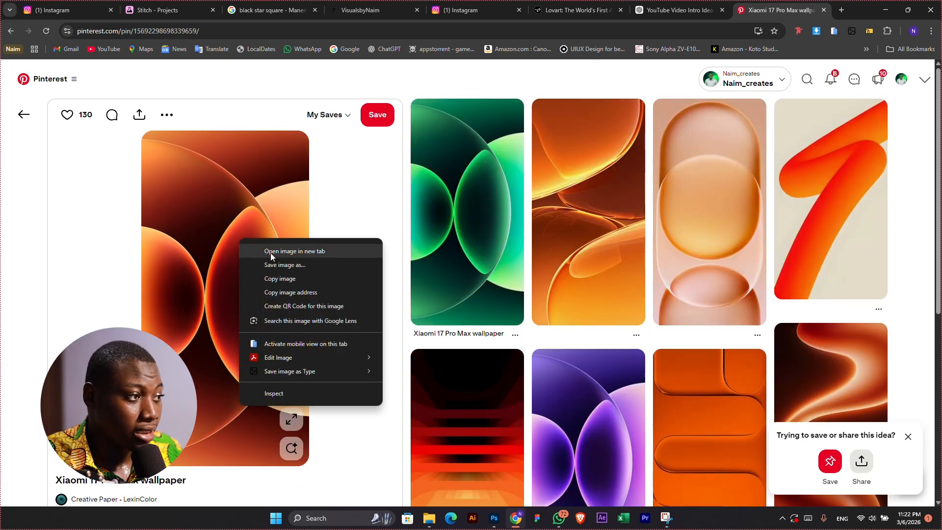
{"action": "left_click", "coordinate": [272, 278]}
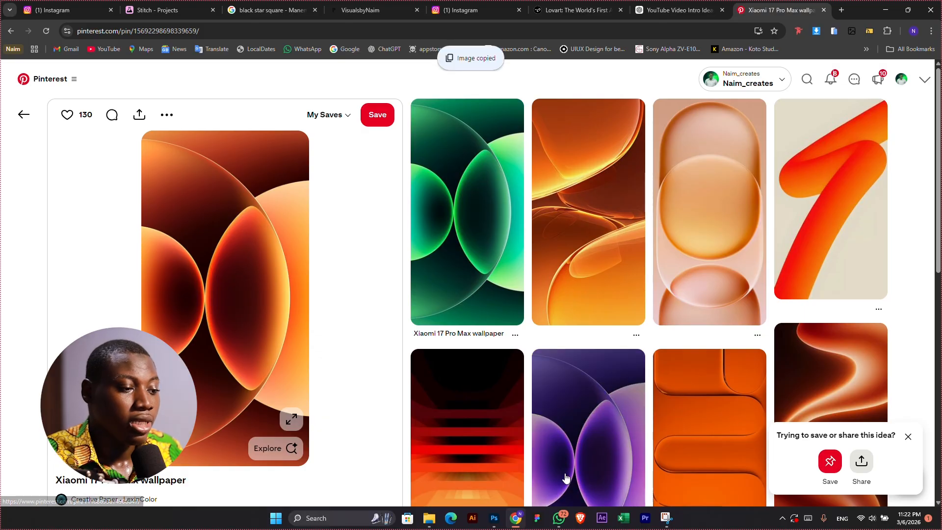
- Switch to Photoshop, paste the copied wallpaper and enlarge it proportionally until it covers the full canvas
{"action": "left_click", "coordinate": [493, 518]}
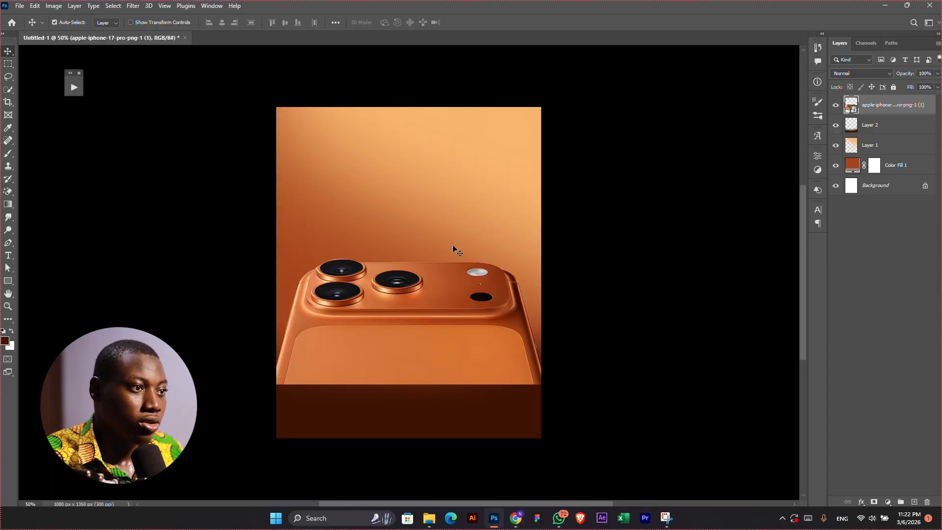
{"action": "key", "text": "ctrl+v"}
{"action": "key", "text": "ctrl+t"}
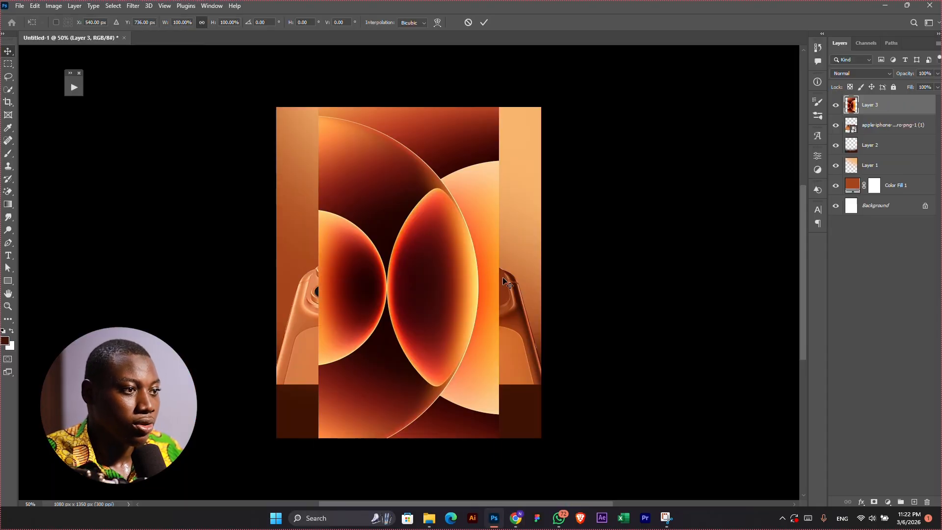
{"action": "left_click_drag", "start_coordinate": [499, 288], "coordinate": [542, 289]}
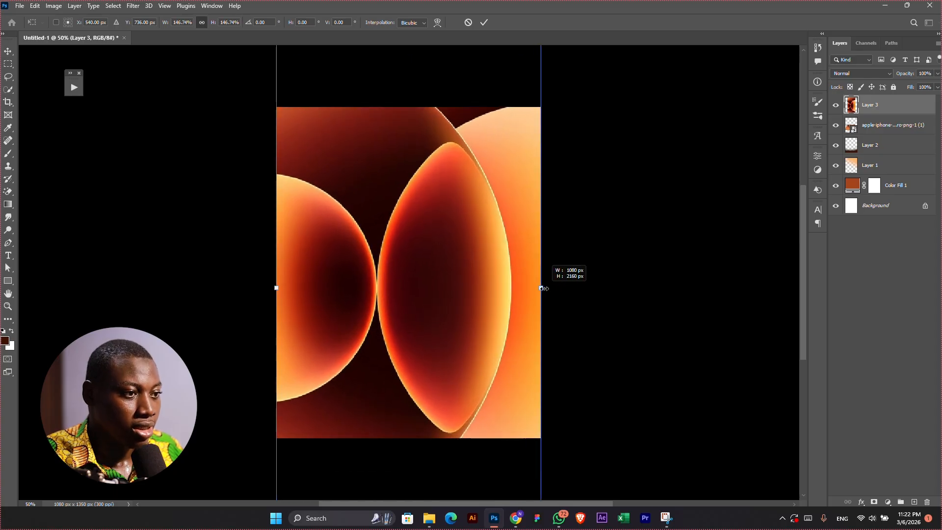
{"action": "key", "text": "Return"}
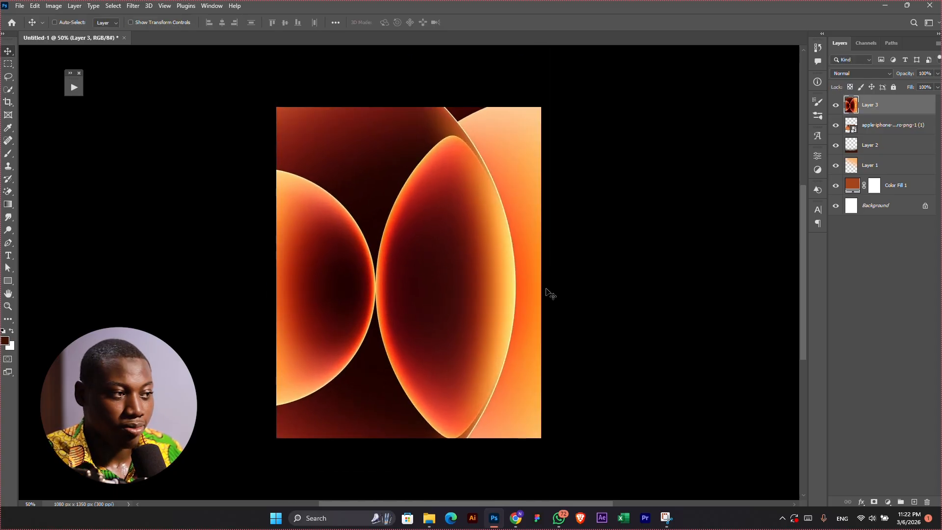
- Shift the wallpaper upward and place Layer 3 directly below the phone layer
{"action": "left_click_drag", "start_coordinate": [548, 293], "coordinate": [530, 243]}
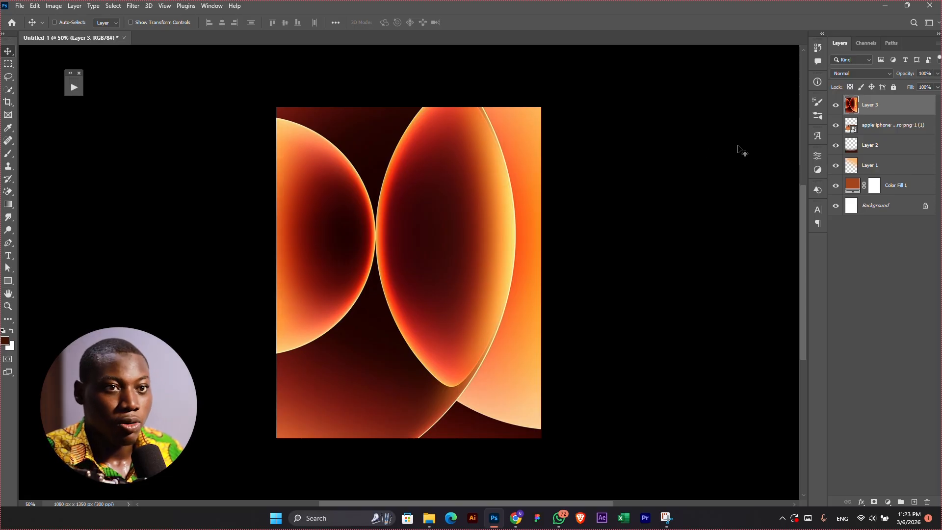
{"action": "left_click_drag", "start_coordinate": [882, 120], "coordinate": [902, 100]}
{"action": "left_click_drag", "start_coordinate": [476, 218], "coordinate": [479, 203]}
- Set Layer 3's blend mode to Soft Light and move the wallpaper higher so its curves sit above the phone
{"action": "left_click", "coordinate": [843, 73]}
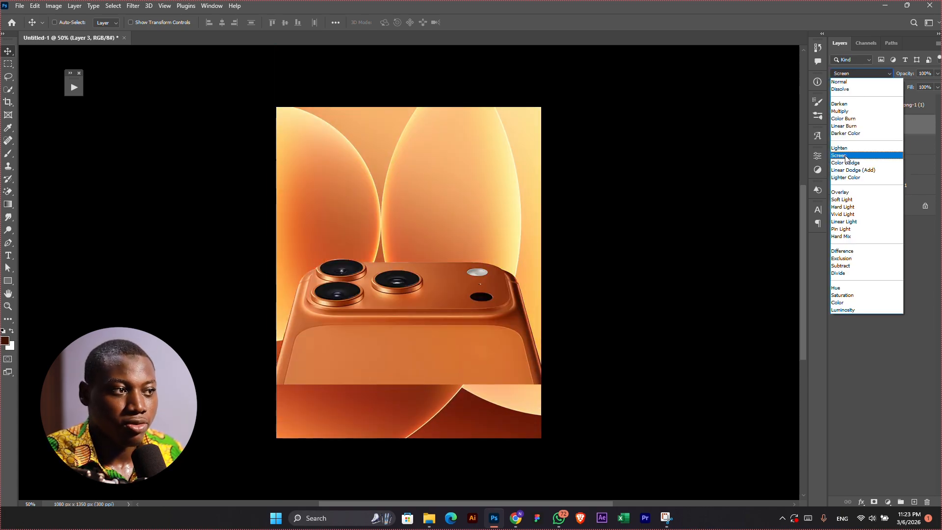
{"action": "left_click", "coordinate": [843, 200]}
{"action": "left_click_drag", "start_coordinate": [555, 236], "coordinate": [613, 202]}
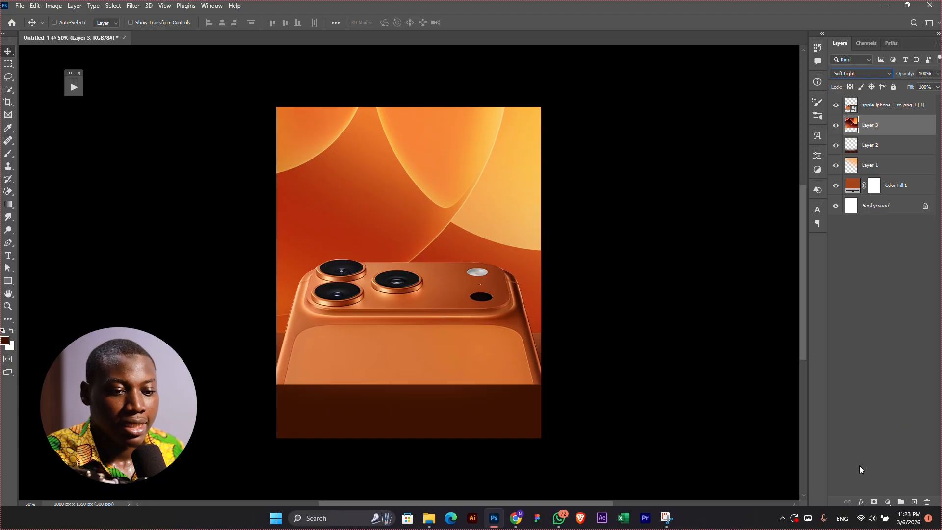
- Add a layer mask to Layer 3 and paint its lower part black with a 900 px soft brush to fade the wallpaper
{"action": "left_click", "coordinate": [874, 500]}
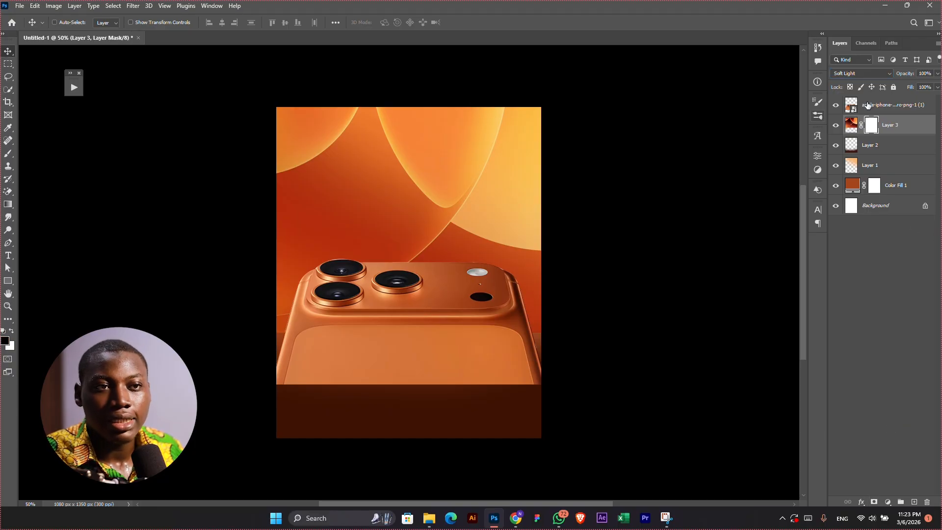
{"action": "key", "text": "b"}
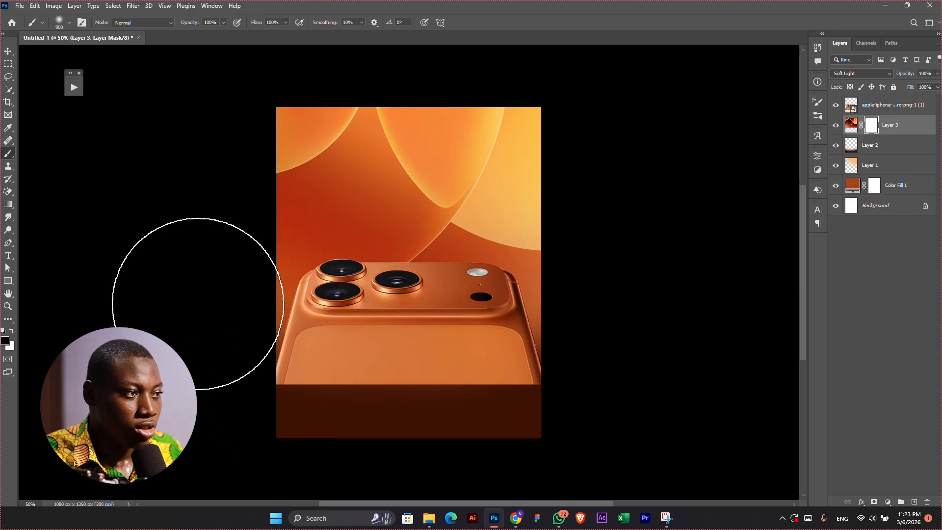
{"action": "mouse_move", "coordinate": [569, 315]}
{"action": "left_mouse_down"}
{"action": "mouse_move", "coordinate": [469, 353]}
{"action": "mouse_move", "coordinate": [160, 252]}
{"action": "left_mouse_up"}
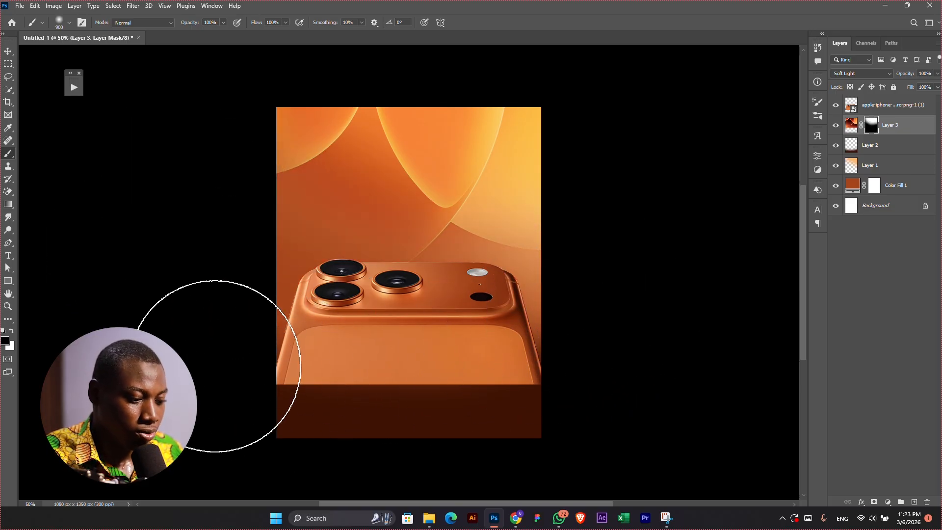
- Apply a Gaussian Blur with a radius of about 6.8 pixels to the wallpaper image on Layer 3, not its mask
{"action": "key", "text": "v"}
{"action": "left_click", "coordinate": [851, 124]}
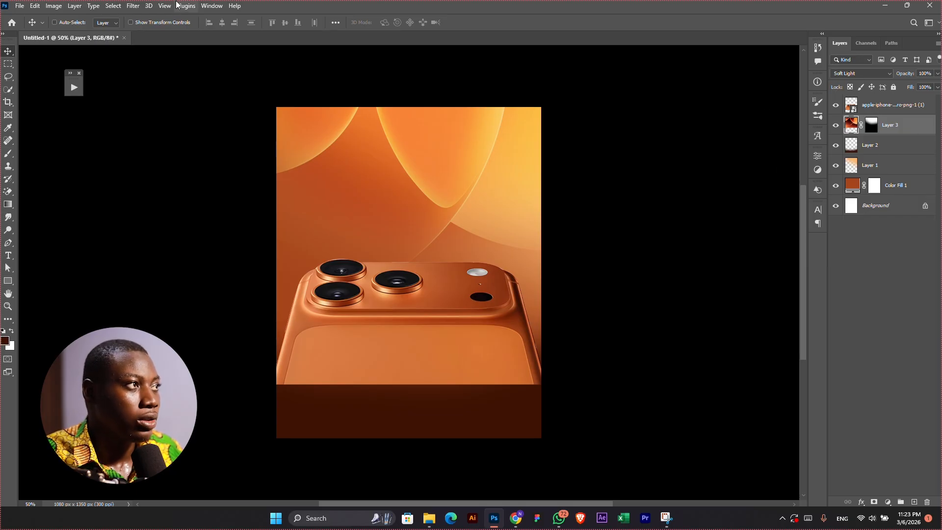
{"action": "left_click", "coordinate": [133, 6]}
{"action": "mouse_move", "coordinate": [185, 134]}
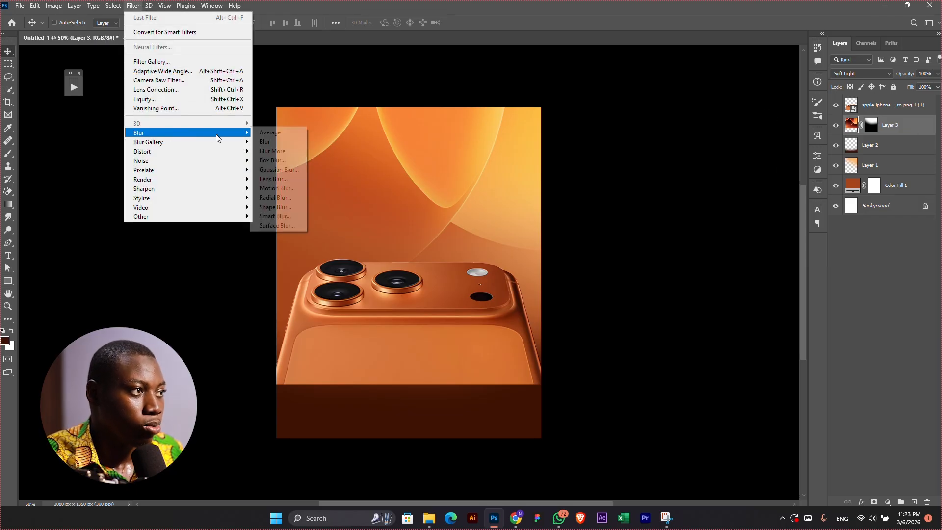
{"action": "left_click", "coordinate": [275, 170]}
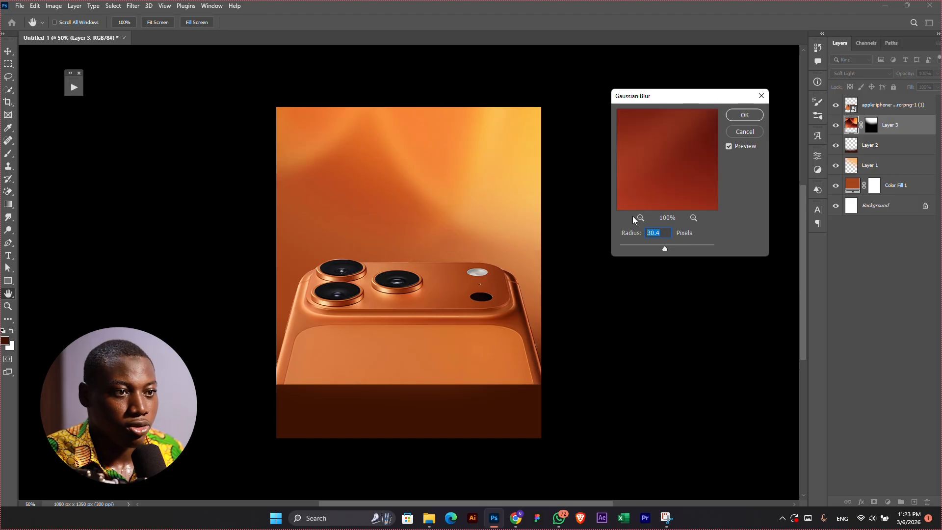
{"action": "left_click_drag", "start_coordinate": [653, 246], "coordinate": [649, 246]}
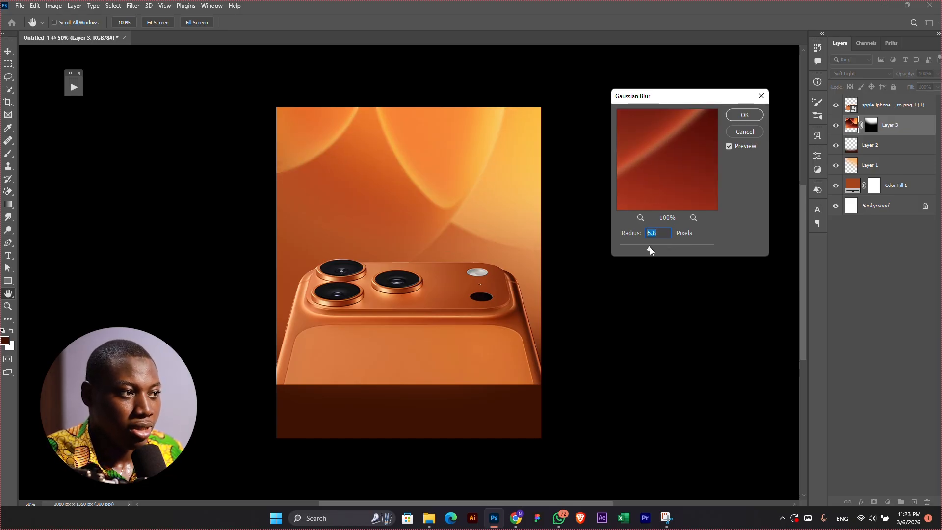
{"action": "left_click", "coordinate": [745, 115]}
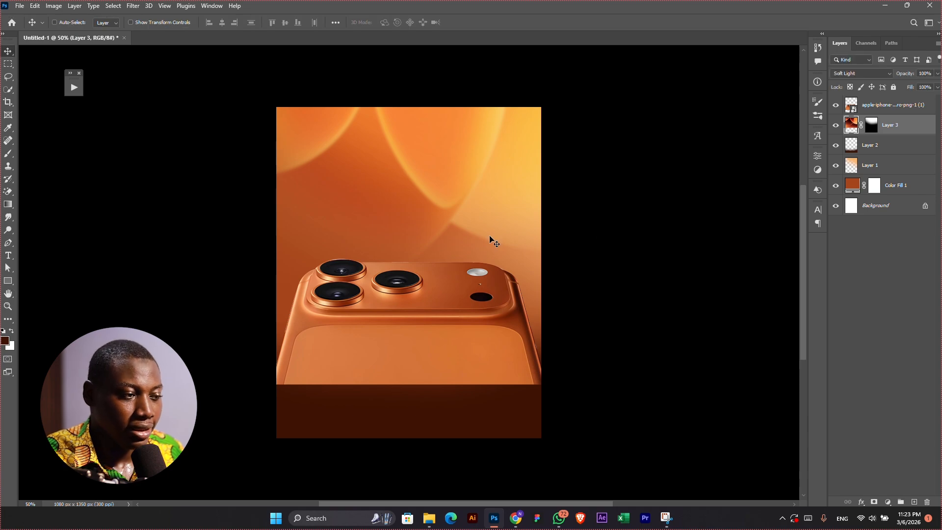
- Move the phone down to cover the canvas's bottom edge and enlarge it so its body spans the full canvas width
{"action": "left_click_drag", "start_coordinate": [468, 309], "coordinate": [469, 324]}
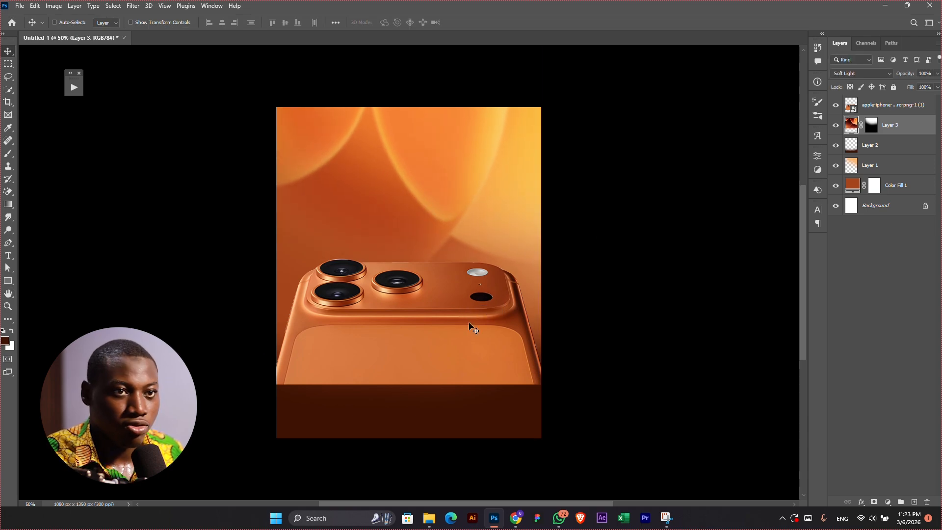
{"action": "key", "text": "ctrl+z"}
{"action": "left_click", "coordinate": [892, 104]}
{"action": "left_click_drag", "start_coordinate": [496, 240], "coordinate": [496, 255]}
{"action": "left_click_drag", "start_coordinate": [482, 317], "coordinate": [481, 355]}
{"action": "key", "text": "ctrl+t"}
{"action": "left_click_drag", "start_coordinate": [410, 313], "coordinate": [411, 292]}
{"action": "key", "text": "Return"}
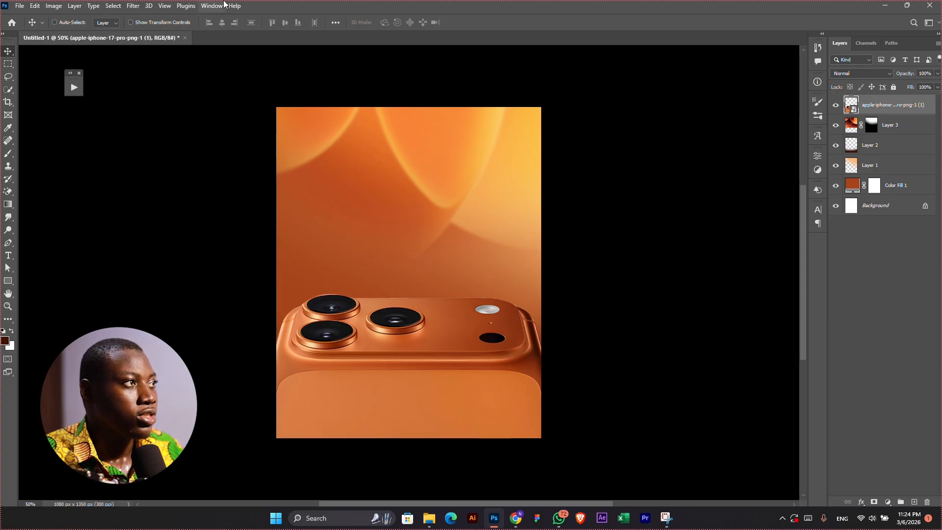
{"action": "left_click", "coordinate": [73, 87]}
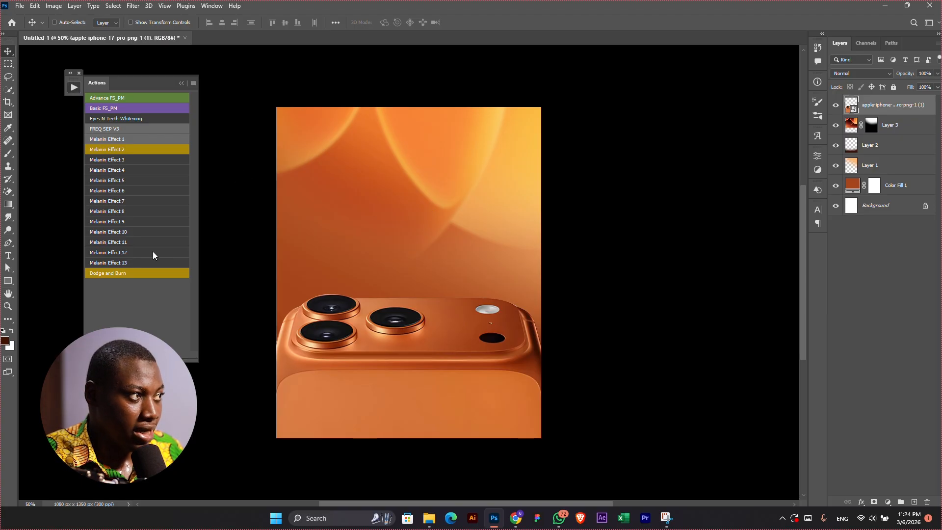
{"action": "left_click", "coordinate": [74, 88]}
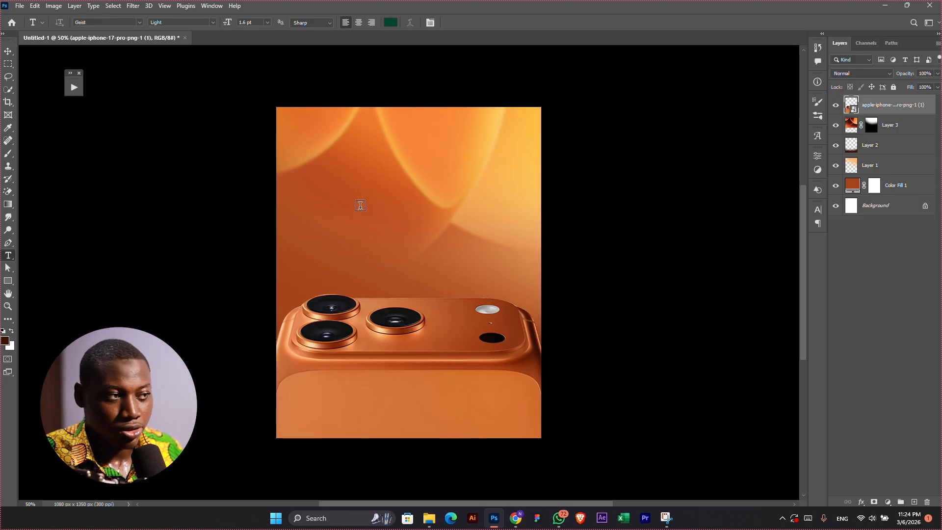
- Start a text layer with placeholder text above the phone and set it to SF Pro Display Bold at 63 pt
{"action": "left_click", "coordinate": [367, 282]}
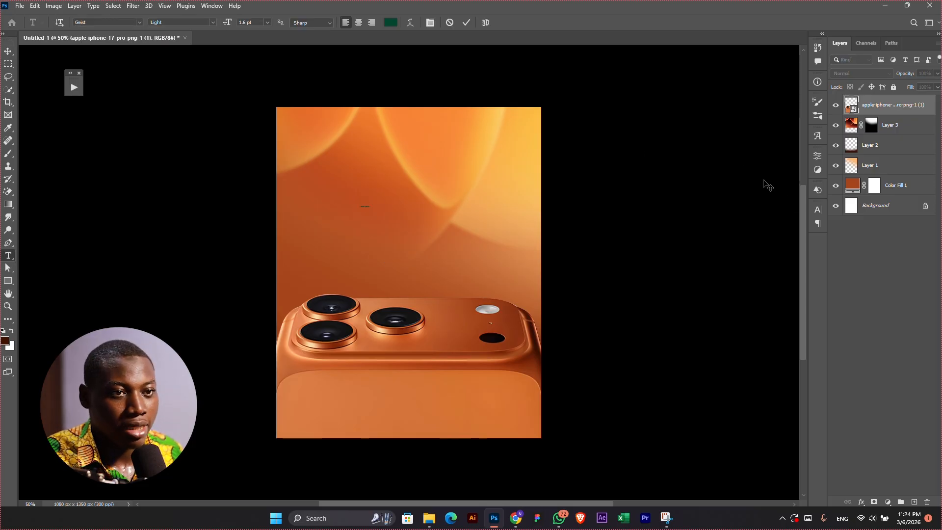
{"action": "left_click", "coordinate": [816, 211]}
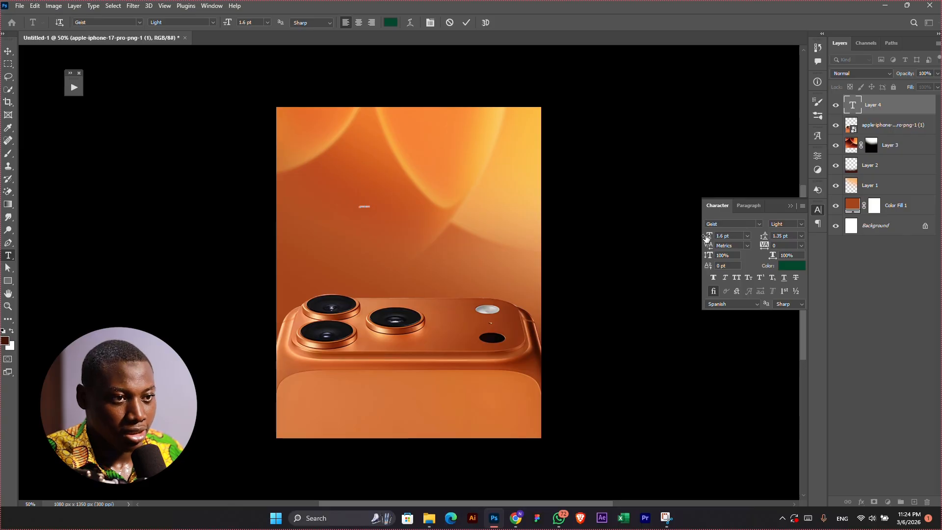
{"action": "left_click", "coordinate": [727, 225]}
{"action": "type", "text": "Sf"}
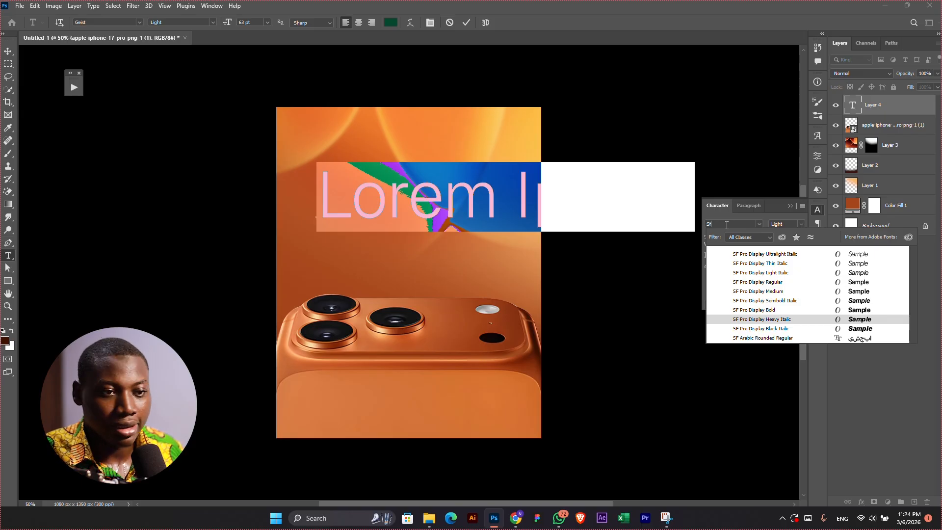
{"action": "left_click", "coordinate": [775, 309]}
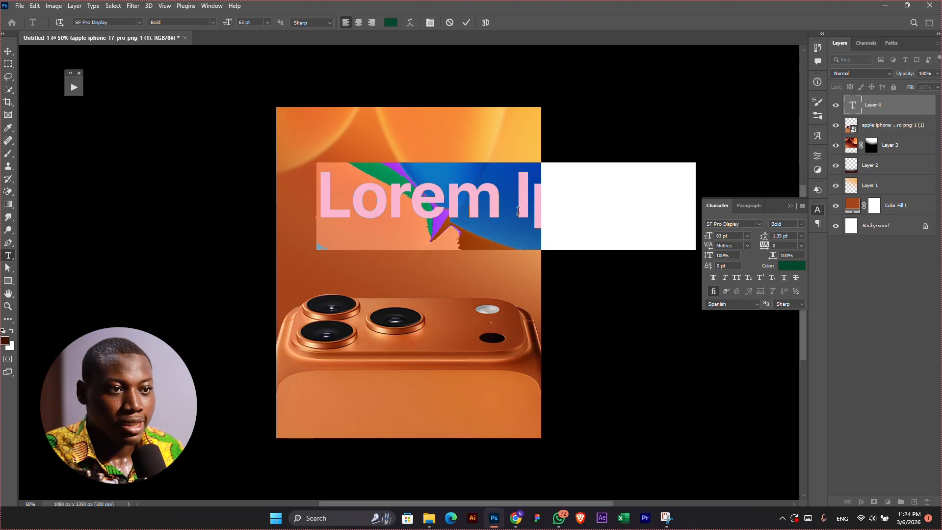
- Reduce the placeholder text above the phone to 41 pt and replace it with "17 PRO"
{"action": "left_click_drag", "start_coordinate": [710, 236], "coordinate": [697, 237]}
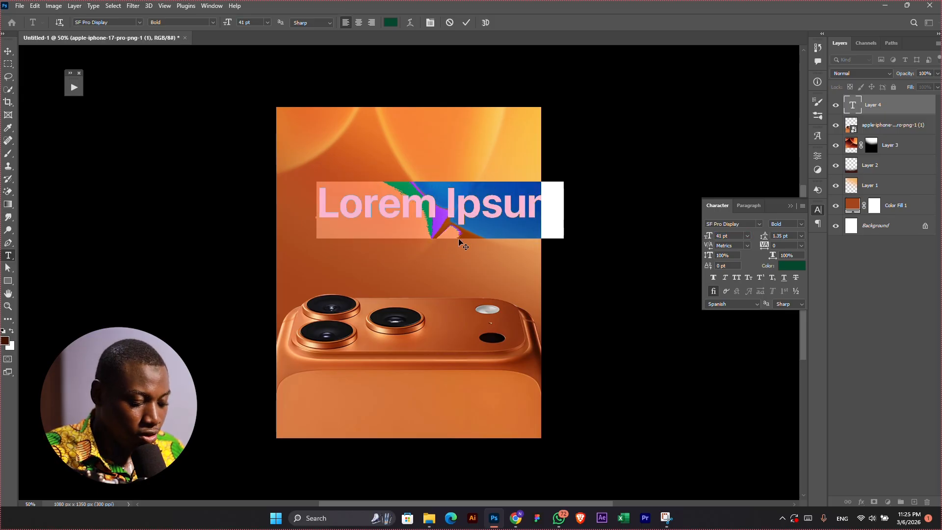
{"action": "type", "text": "17 Pro"}
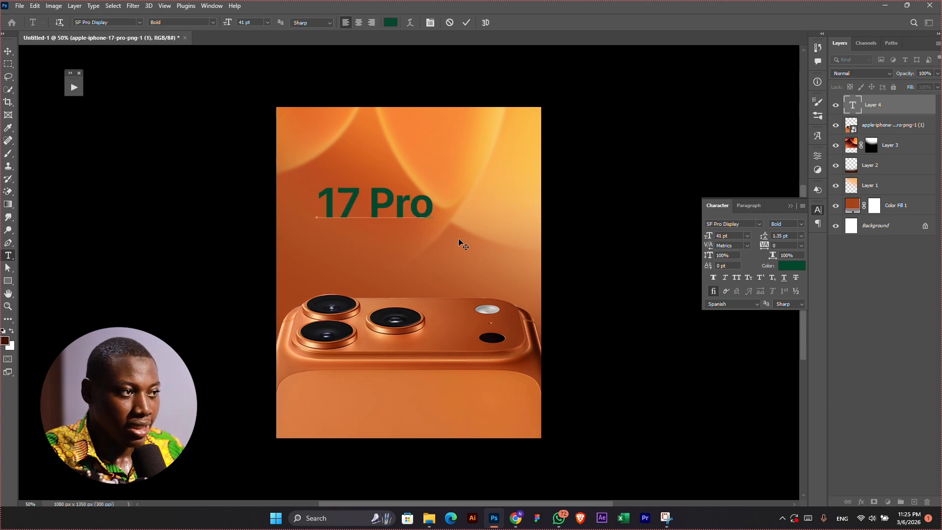
{"action": "key", "text": "ctrl+a"}
{"action": "left_click_drag", "start_coordinate": [414, 197], "coordinate": [445, 211]}
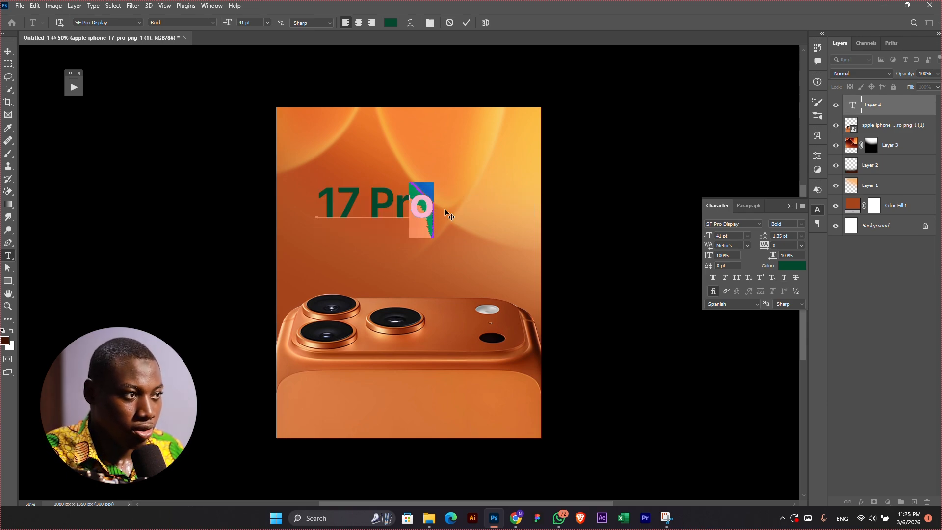
{"action": "key", "text": "Left"}
{"action": "key", "text": "Left"}
{"action": "key", "text": "Delete"}
{"action": "key", "text": "Delete"}
{"action": "type", "text": "RO"}
- Set the tracking of the whole "17 PRO" headline to -60 and commit the text
{"action": "key", "text": "ctrl+a"}
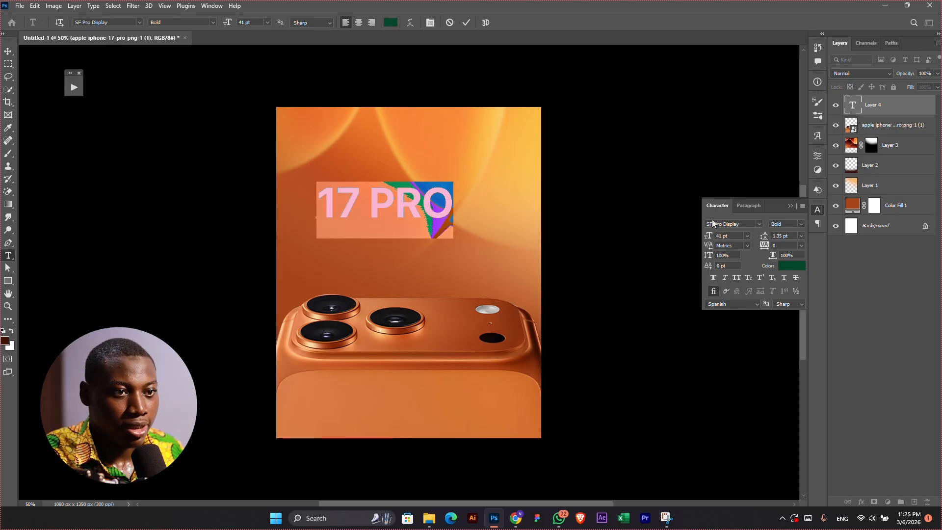
{"action": "key", "text": "Down"}
{"action": "key", "text": "Down"}
{"action": "key", "text": "Down"}
{"action": "key", "text": "Down"}
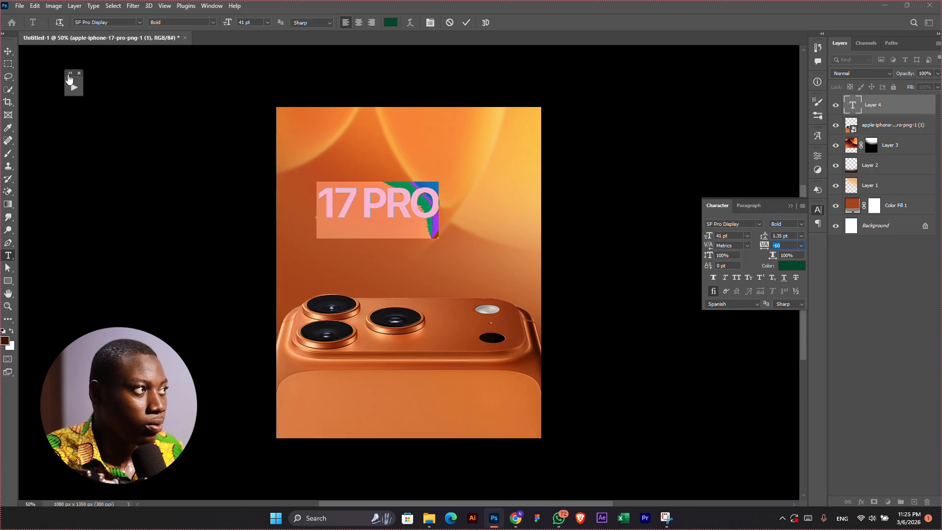
{"action": "left_click", "coordinate": [8, 52]}
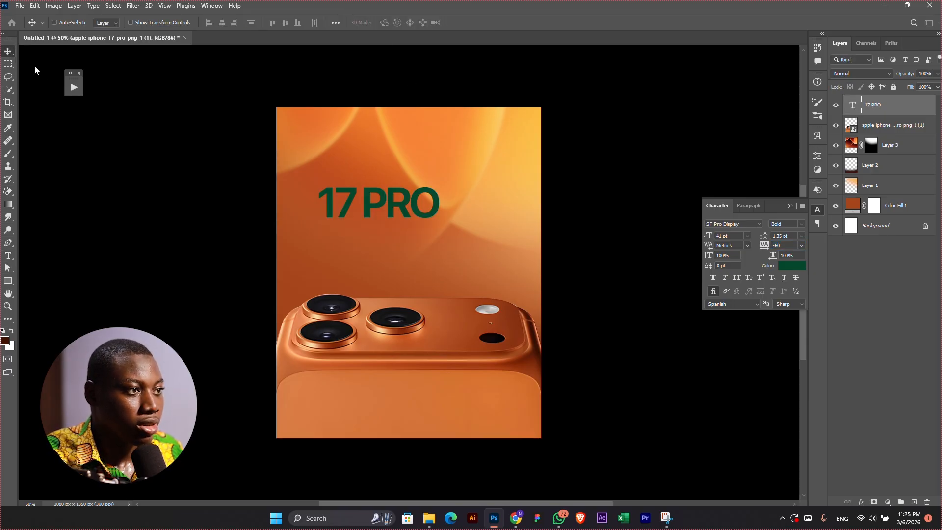
- Centre the "17 PRO" headline horizontally on the canvas and colour it white (#ffffff)
{"action": "left_click_drag", "start_coordinate": [429, 202], "coordinate": [448, 211]}
{"action": "left_click_drag", "start_coordinate": [451, 219], "coordinate": [463, 219]}
{"action": "left_click", "coordinate": [795, 267]}
{"action": "left_click_drag", "start_coordinate": [625, 209], "coordinate": [605, 180]}
{"action": "left_click", "coordinate": [823, 178]}
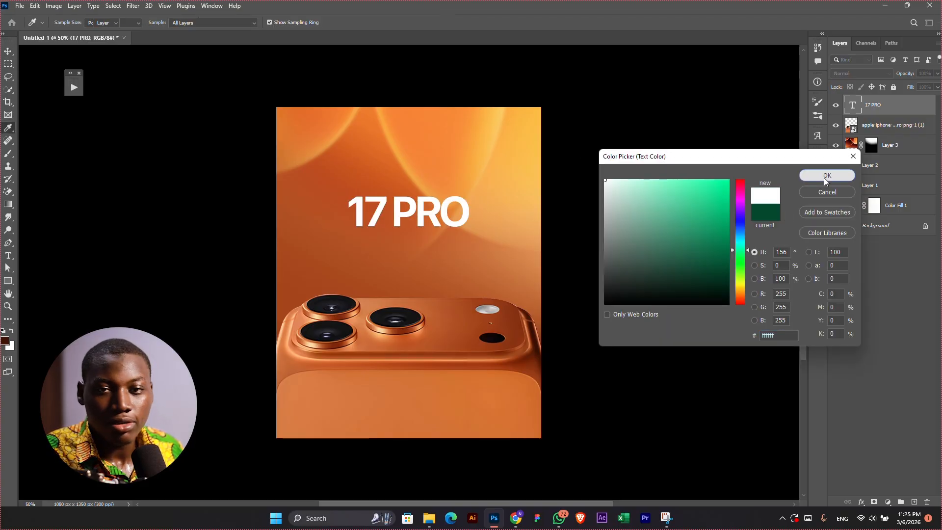
- Move the "17 PRO" headline up a little, further away from the phone
{"action": "key", "text": "shift+Up"}
{"action": "key", "text": "shift+Up"}
{"action": "key", "text": "shift+Up"}
{"action": "key", "text": "shift+Up"}
{"action": "left_click_drag", "start_coordinate": [483, 189], "coordinate": [484, 178]}
- Duplicate the "17 PRO" headline directly below the original and open the copy's text for editing
{"action": "left_click_drag", "start_coordinate": [432, 196], "coordinate": [433, 229], "text": "alt"}
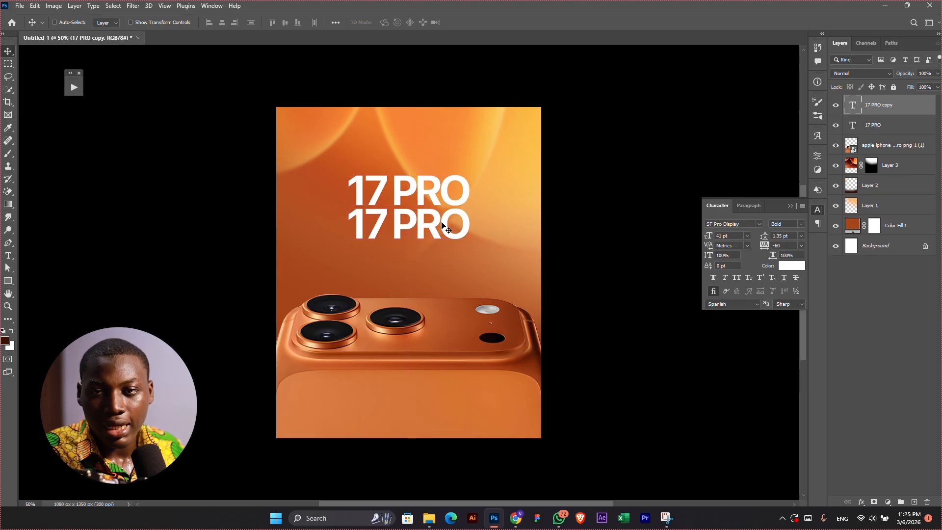
{"action": "left_click_drag", "start_coordinate": [423, 231], "coordinate": [420, 237]}
{"action": "double_click", "coordinate": [421, 237]}
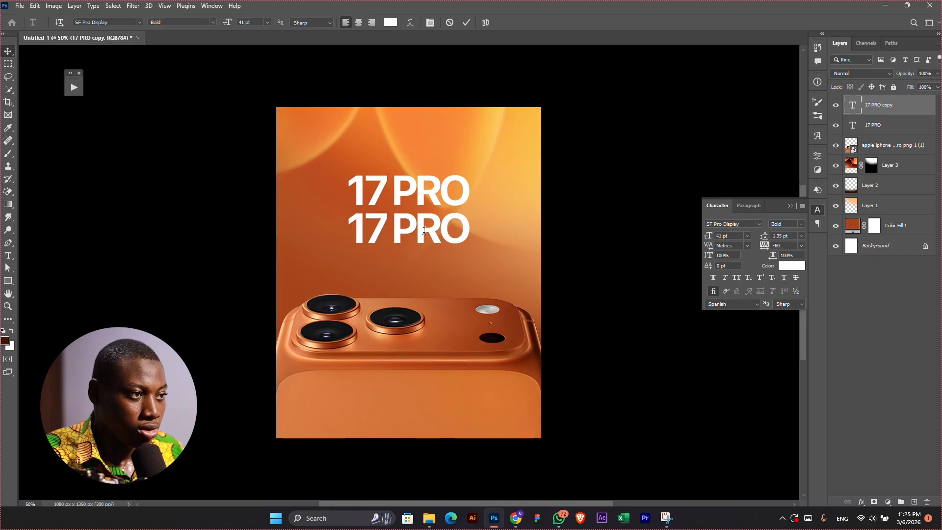
{"action": "type", "text": "The"}
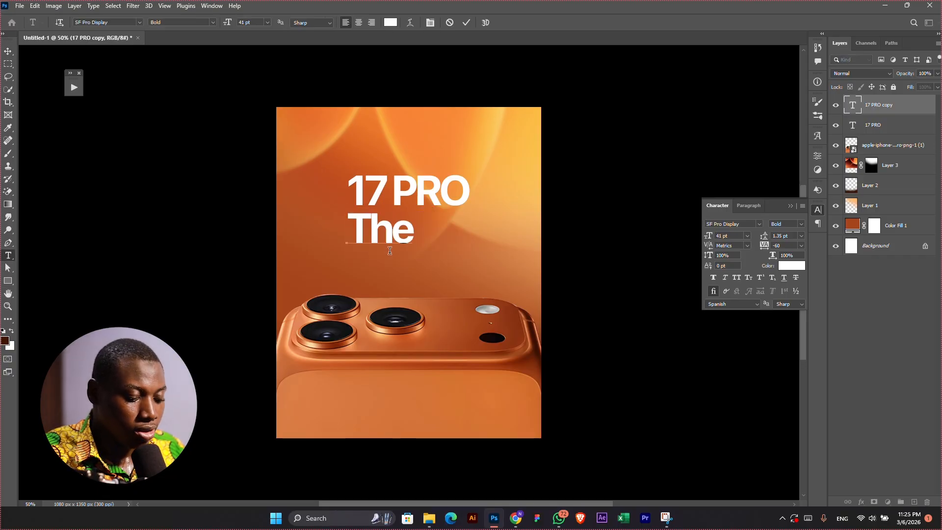
{"action": "key", "text": "BackSpace"}
{"action": "key", "text": "BackSpace"}
{"action": "key", "text": "BackSpace"}
- Enter "Get the best" as the copy's text and reduce it to 21 pt
{"action": "type", "text": "Get the"}
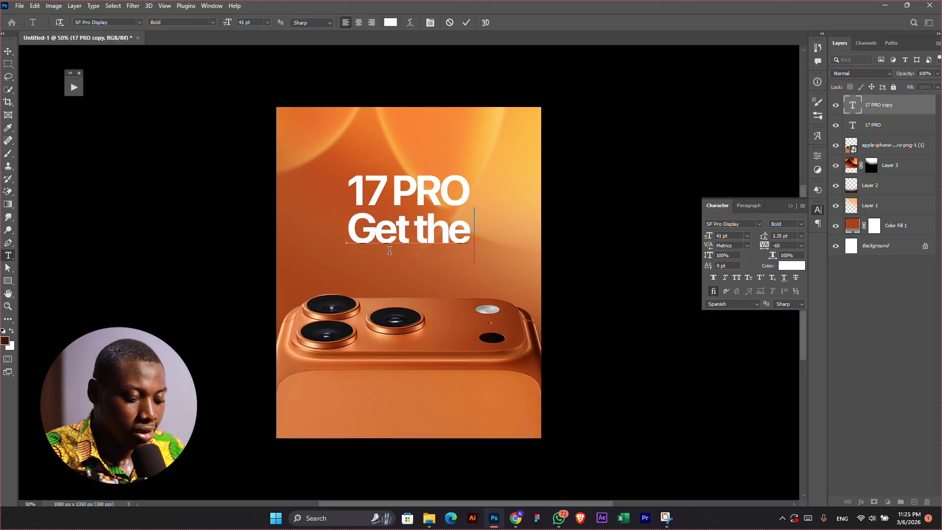
{"action": "type", "text": " bes"}
{"action": "type", "text": "t"}
{"action": "key", "text": "ctrl+a"}
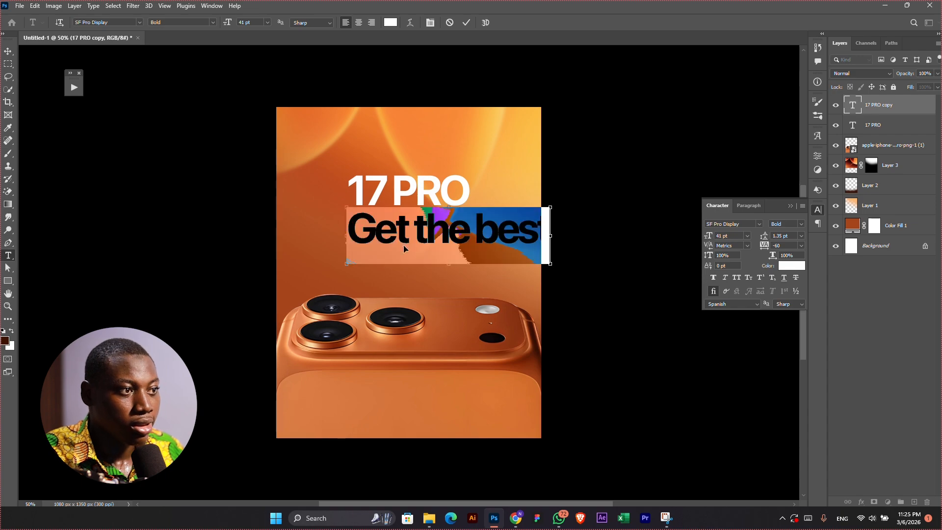
{"action": "left_click_drag", "start_coordinate": [711, 238], "coordinate": [494, 268]}
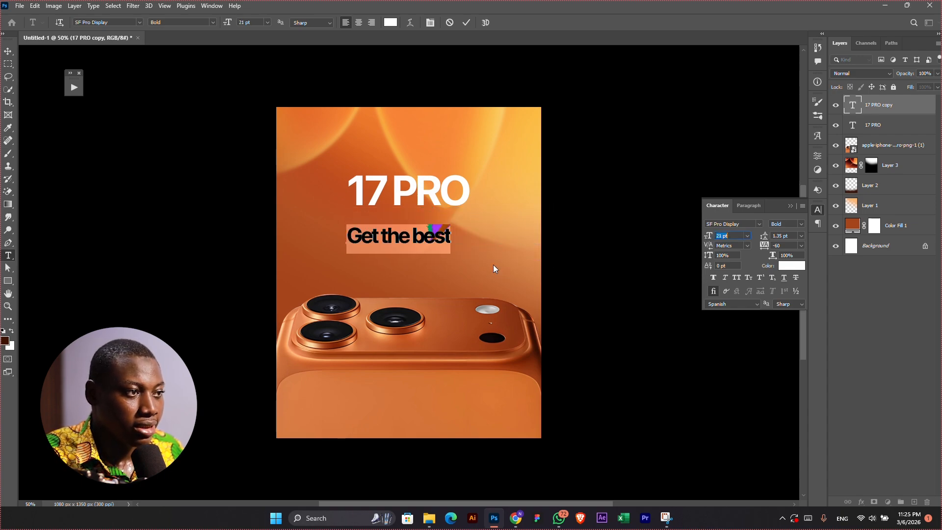
{"action": "left_click", "coordinate": [447, 229]}
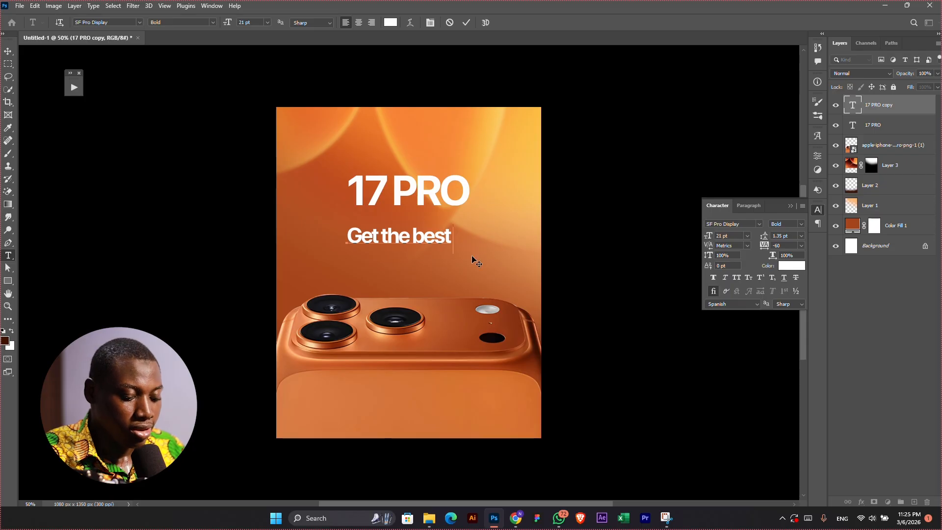
- Extend the tagline so that it reads "Get the best iphone here"
{"action": "type", "text": "ipo"}
{"action": "key", "text": "BackSpace"}
{"action": "type", "text": "h"}
{"action": "key", "text": "BackSpace"}
{"action": "type", "text": "one here"}
- Format the whole tagline as 12 pt SF Pro Display Regular with tracking 0
{"action": "key", "text": "ctrl+a"}
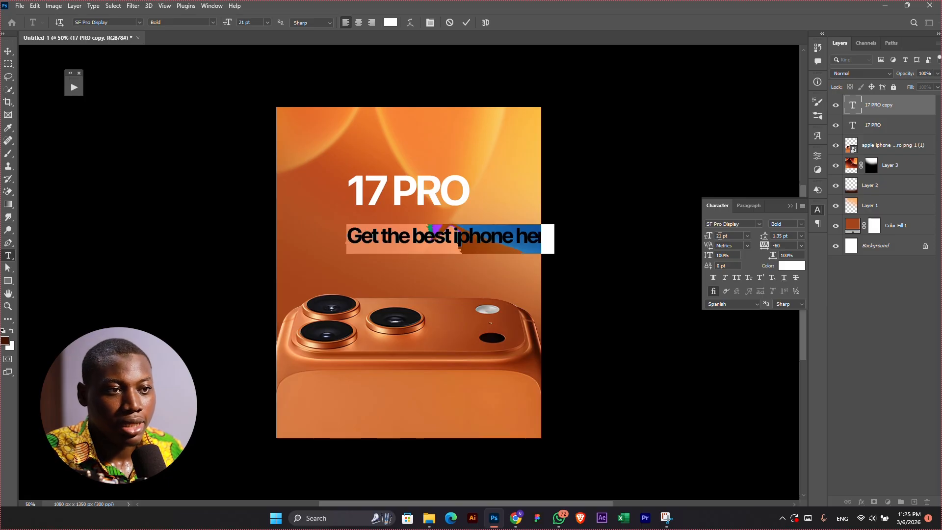
{"action": "left_click_drag", "start_coordinate": [711, 238], "coordinate": [706, 239]}
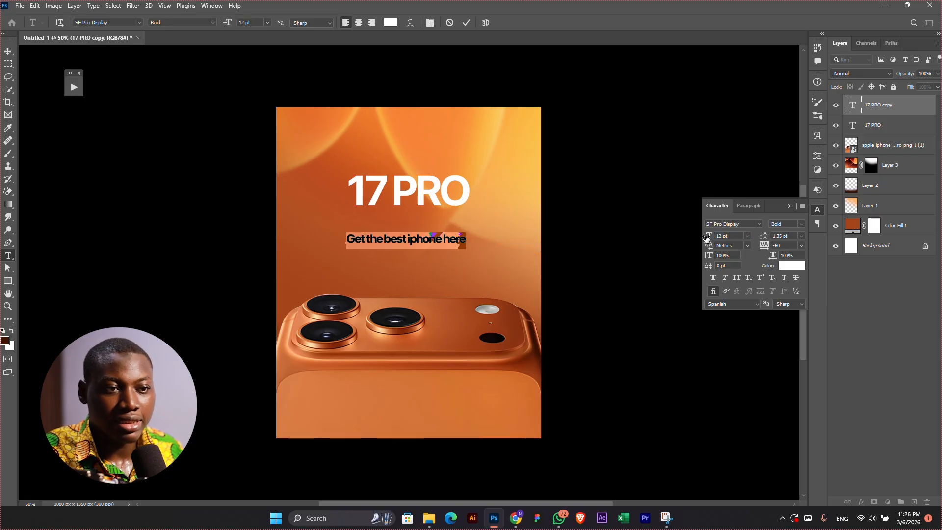
{"action": "left_click", "coordinate": [801, 224]}
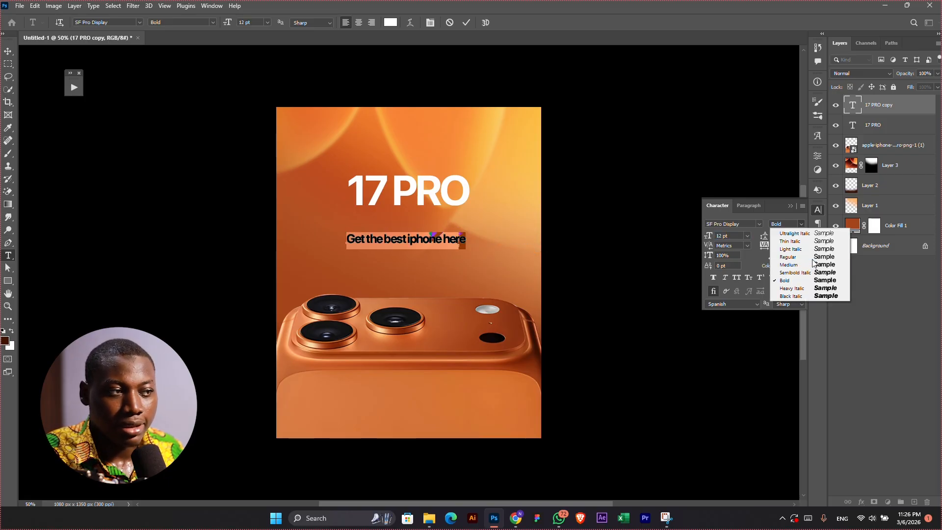
{"action": "left_click", "coordinate": [789, 257]}
{"action": "key", "text": "Up"}
{"action": "key", "text": "Up"}
{"action": "key", "text": "Up"}
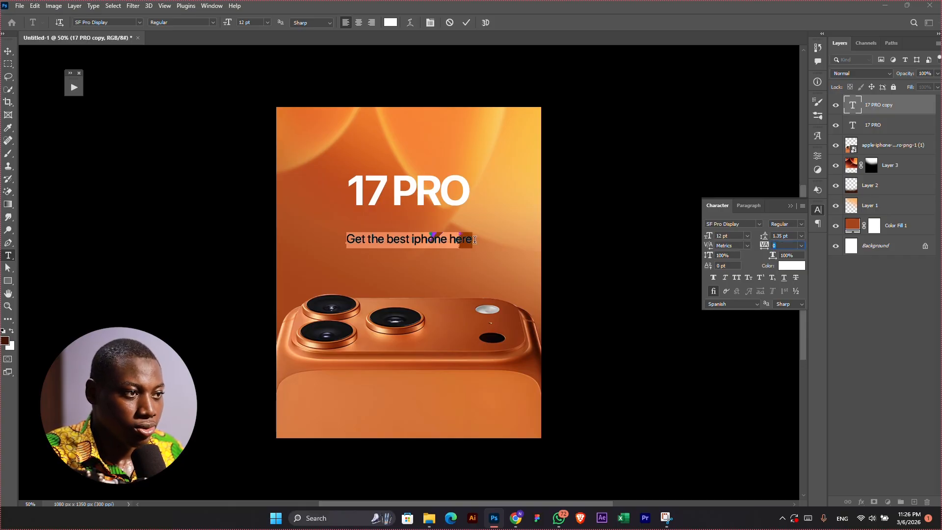
- Add "in Ghana" to the end of the tagline and commit the text
{"action": "left_click", "coordinate": [475, 240]}
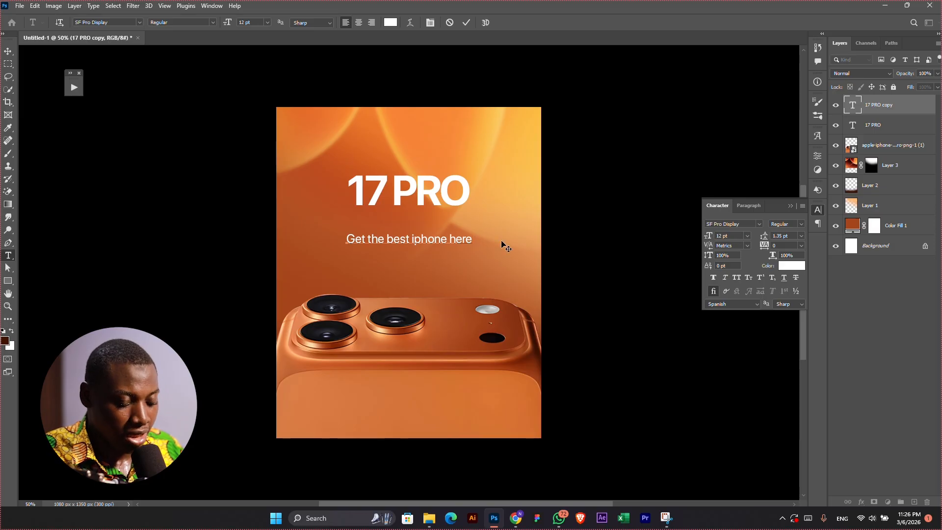
{"action": "type", "text": "in Ghana"}
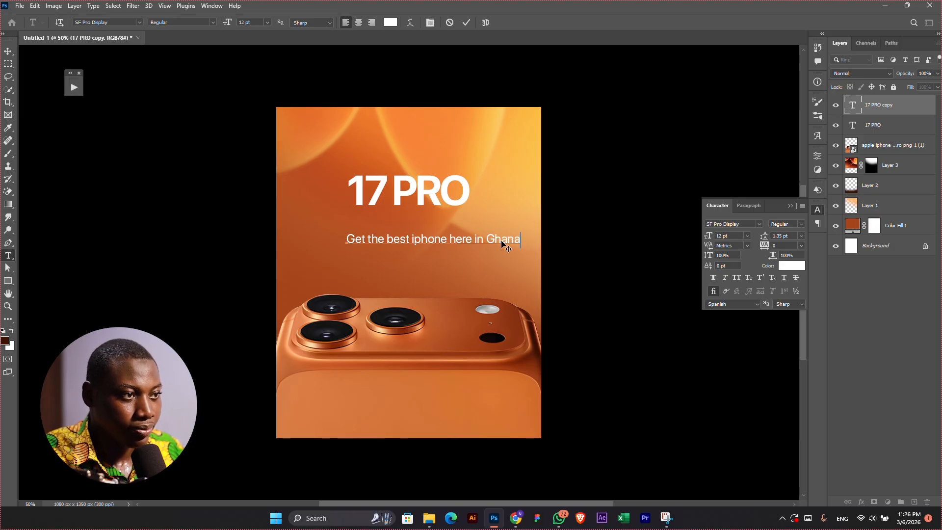
{"action": "key", "text": "ctrl+a"}
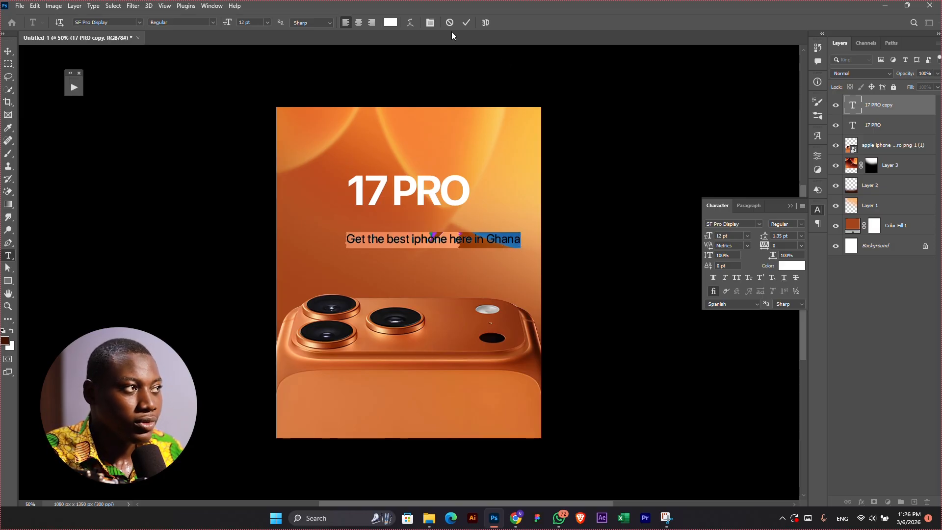
{"action": "left_click", "coordinate": [8, 51]}
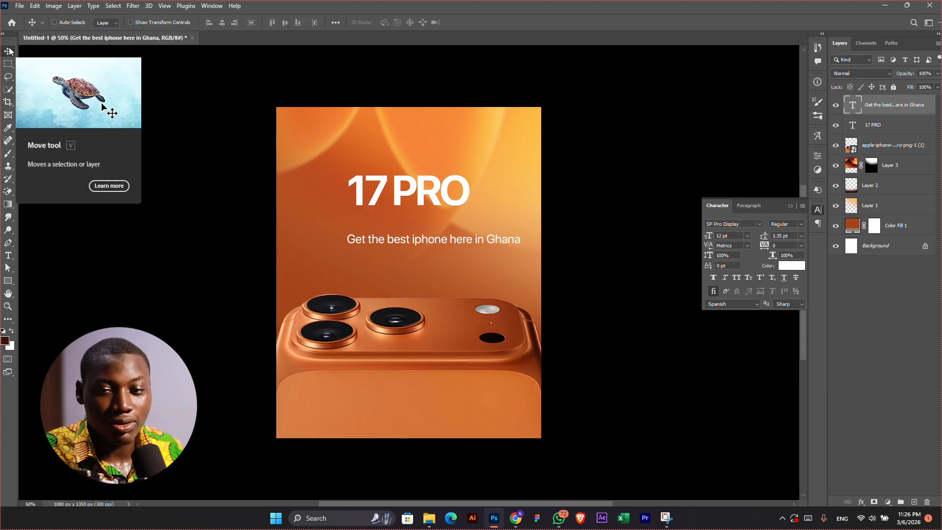
- Turn on layer Auto-Select, then scale the tagline down to 7.52 pt and centre it under the headline
{"action": "left_click", "coordinate": [55, 22]}
{"action": "key", "text": "ctrl+t"}
{"action": "left_click_drag", "start_coordinate": [521, 252], "coordinate": [491, 239]}
{"action": "key", "text": "Return"}
{"action": "key", "text": "ctrl+d"}
- Scale the "17 PRO" headline up to about 55.65 pt, keeping it centred above the tagline
{"action": "left_click", "coordinate": [403, 199], "text": "ctrl"}
{"action": "key", "text": "ctrl+t"}
{"action": "key", "text": "Return"}
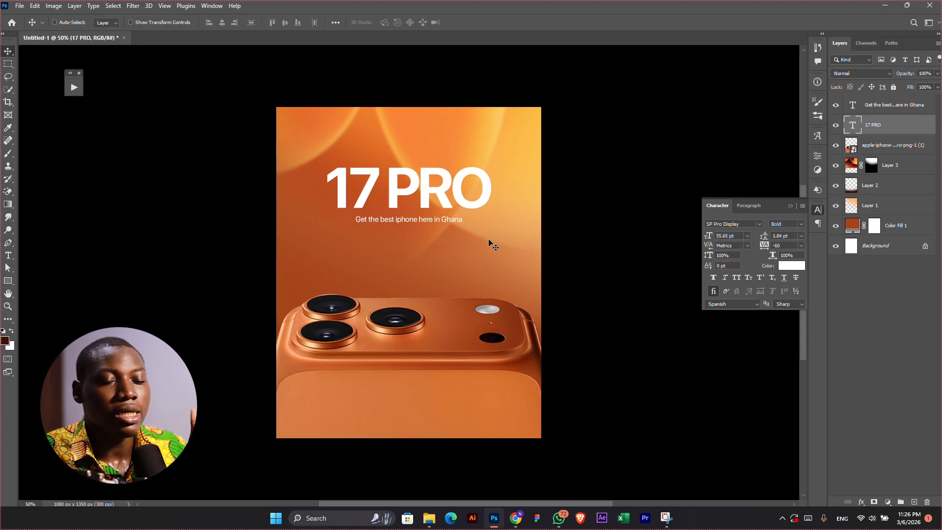
- Lower the tagline slightly, then duplicate it just below the original and select the copy's text
{"action": "key", "text": "alt+bracketright"}
{"action": "left_click_drag", "start_coordinate": [489, 227], "coordinate": [489, 226]}
{"action": "key", "text": "shift+Down"}
{"action": "key", "text": "shift+Down"}
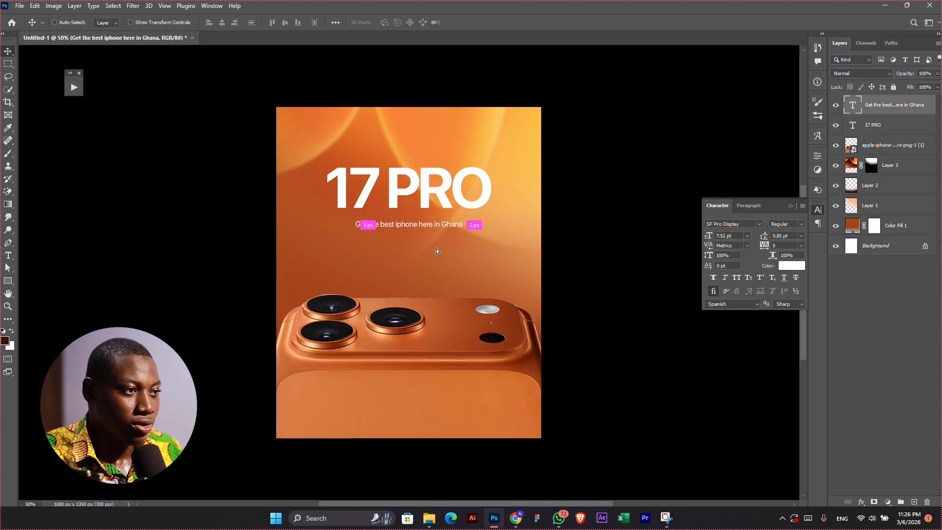
{"action": "left_click_drag", "start_coordinate": [436, 240], "coordinate": [437, 256]}
{"action": "double_click", "coordinate": [404, 238]}
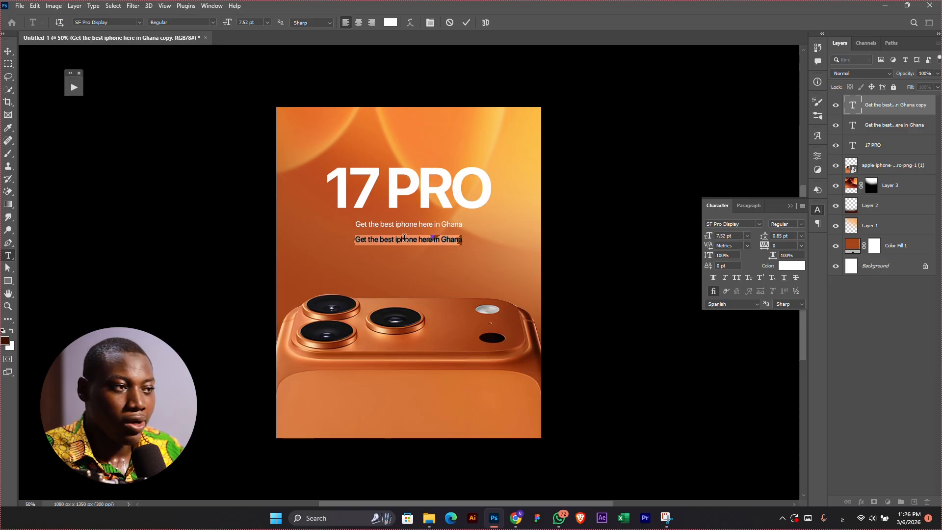
{"action": "type", "text": "ٍفشقف"}
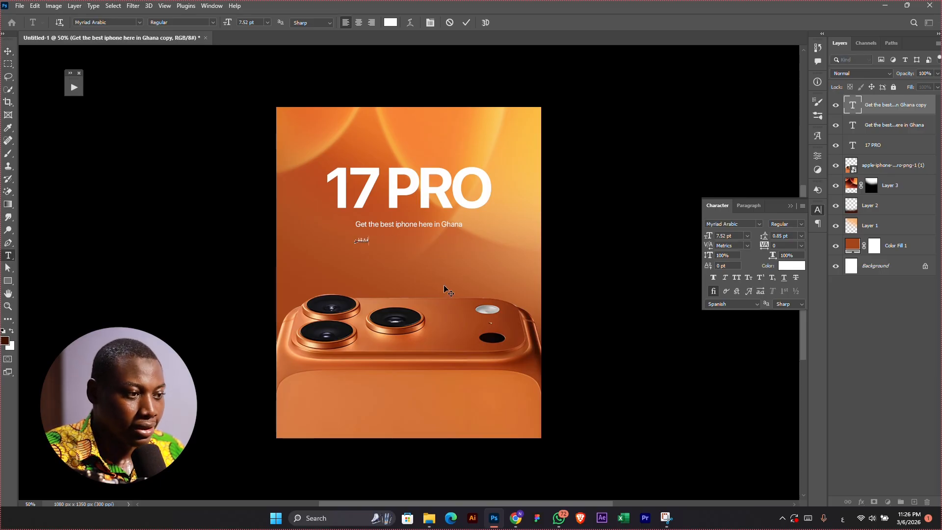
{"action": "key", "text": "BackSpace"}
{"action": "key", "text": "BackSpace"}
{"action": "key", "text": "BackSpace"}
{"action": "key", "text": "BackSpace"}
{"action": "key", "text": "BackSpace"}
- Enter "Starting at" as the duplicated line's text and set its font to SF Pro Display Medium
{"action": "type", "text": "Star"}
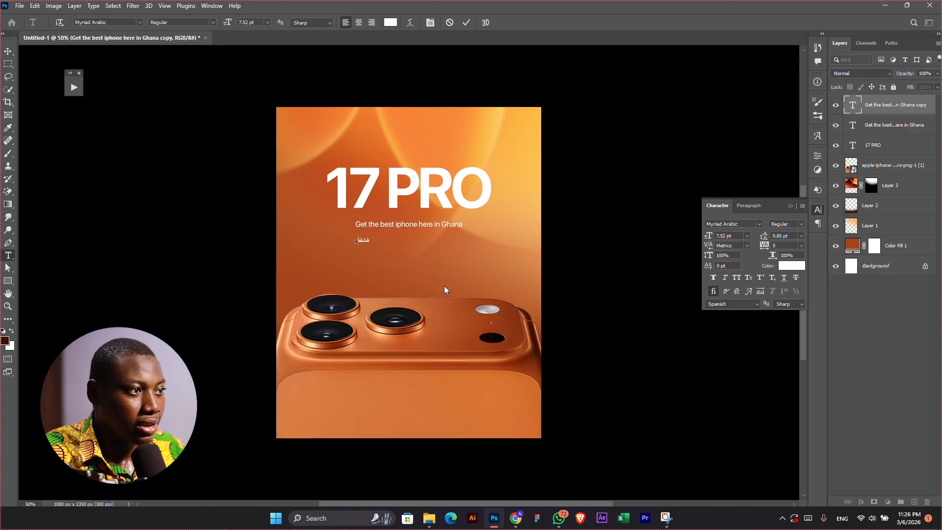
{"action": "type", "text": "ting at"}
{"action": "key", "text": "ctrl+a"}
{"action": "left_click", "coordinate": [750, 223]}
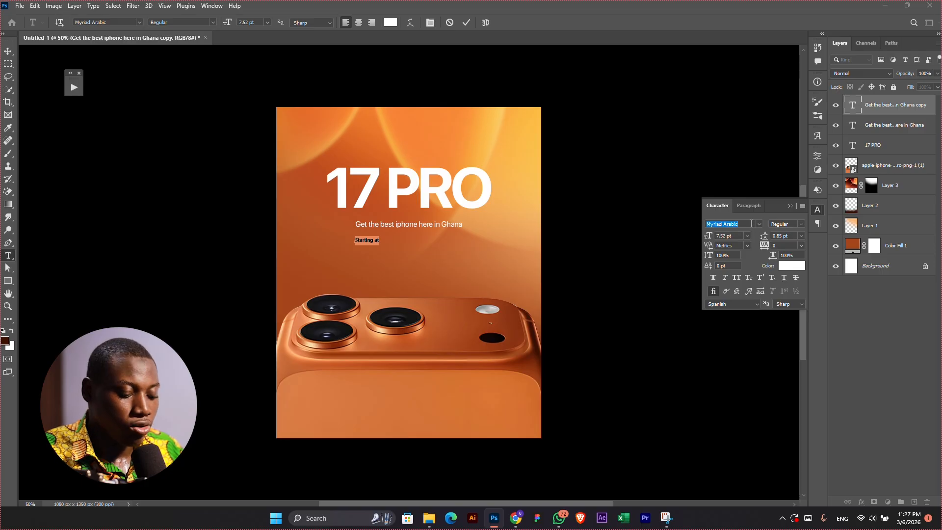
{"action": "type", "text": "sf"}
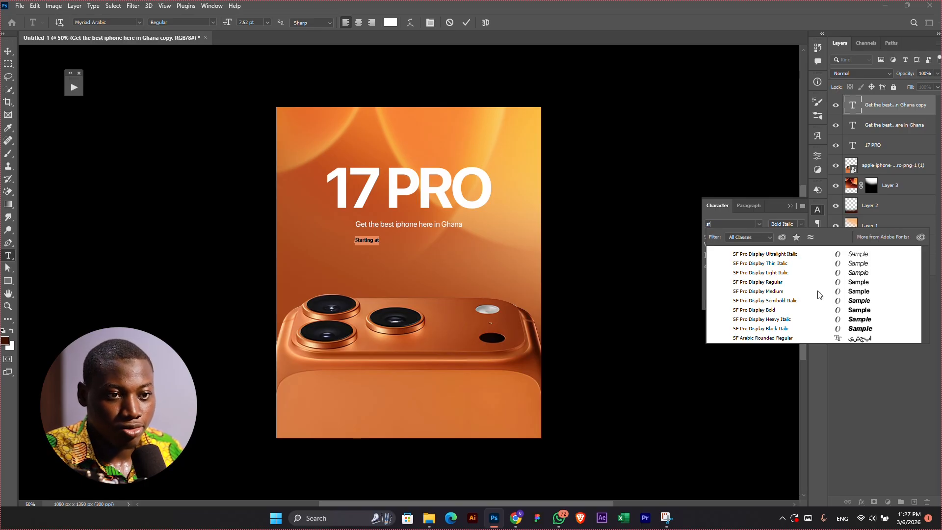
{"action": "left_click", "coordinate": [818, 290]}
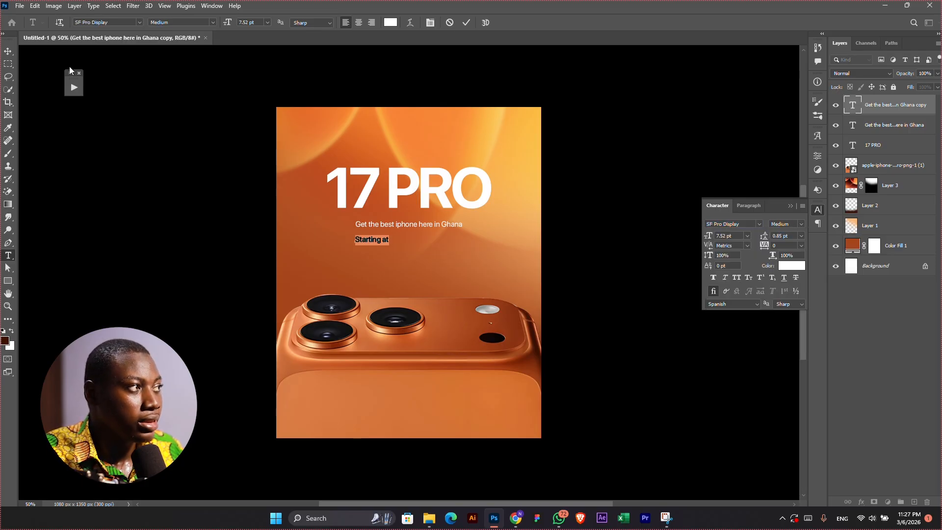
- Position the "Starting at" text below the tagline, left of centre, and scale it down to 4.42 pt
{"action": "left_click", "coordinate": [8, 51]}
{"action": "left_click_drag", "start_coordinate": [408, 244], "coordinate": [416, 247]}
{"action": "scroll", "coordinate": [412, 244], "scroll_direction": "up", "scroll_amount": 2}
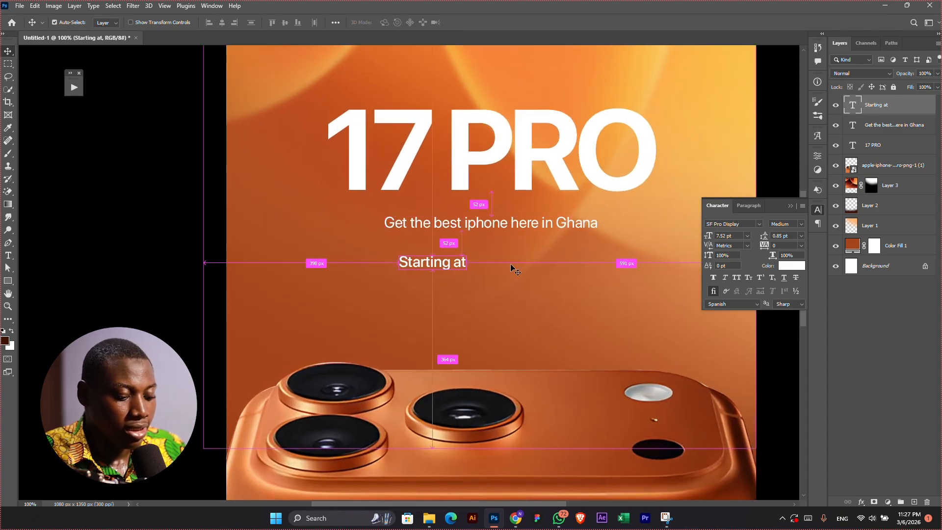
{"action": "key", "text": "ctrl+t"}
{"action": "left_click_drag", "start_coordinate": [467, 277], "coordinate": [496, 260]}
{"action": "key", "text": "Return"}
- Change the "Starting at" copy beside the original to "20K" and set its weight to Bold
{"action": "double_click", "coordinate": [485, 260]}
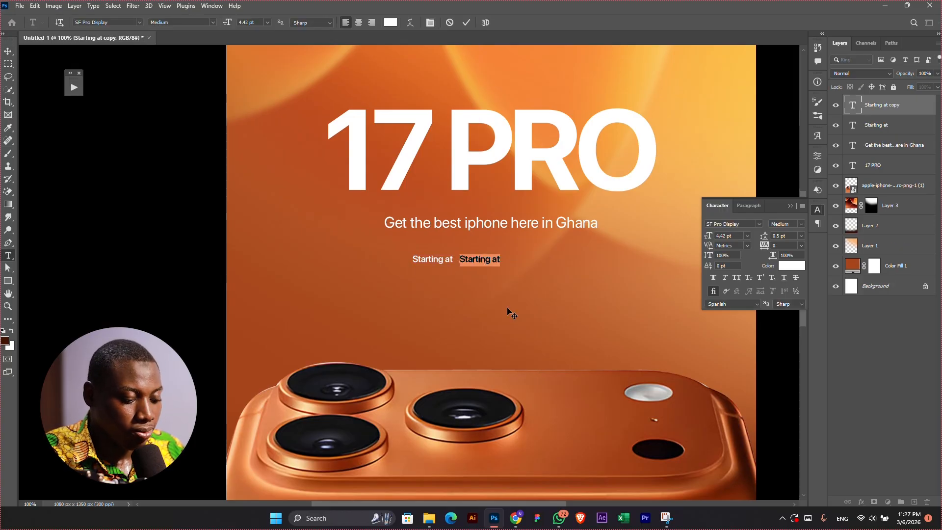
{"action": "type", "text": "20k"}
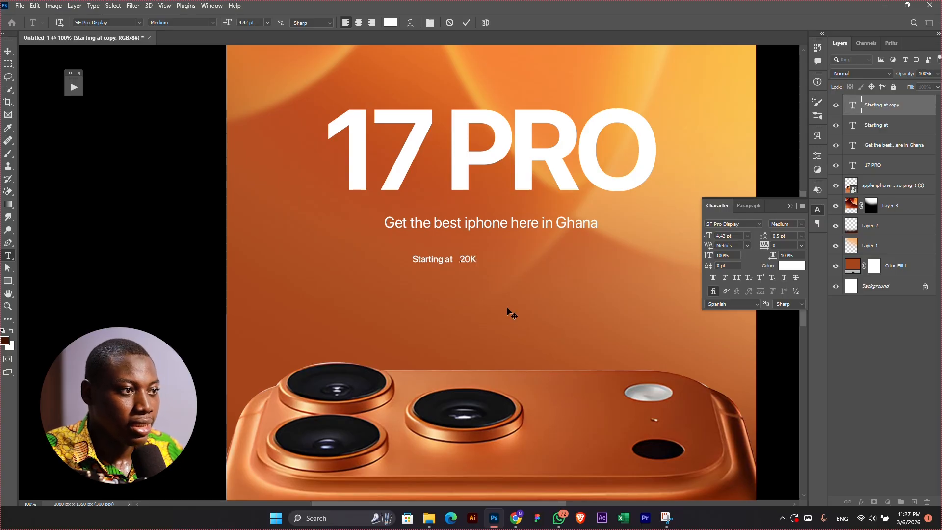
{"action": "key", "text": "ctrl+a"}
{"action": "left_click", "coordinate": [796, 222]}
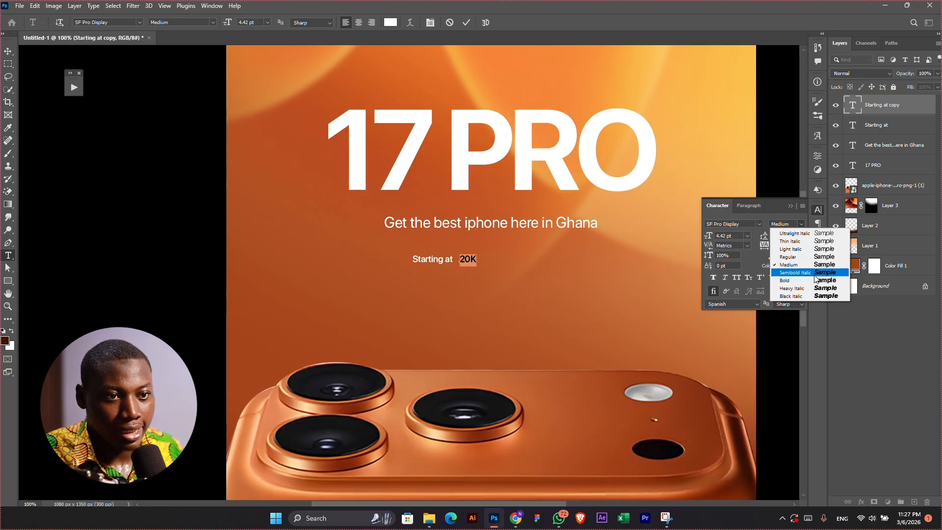
{"action": "left_click", "coordinate": [811, 275]}
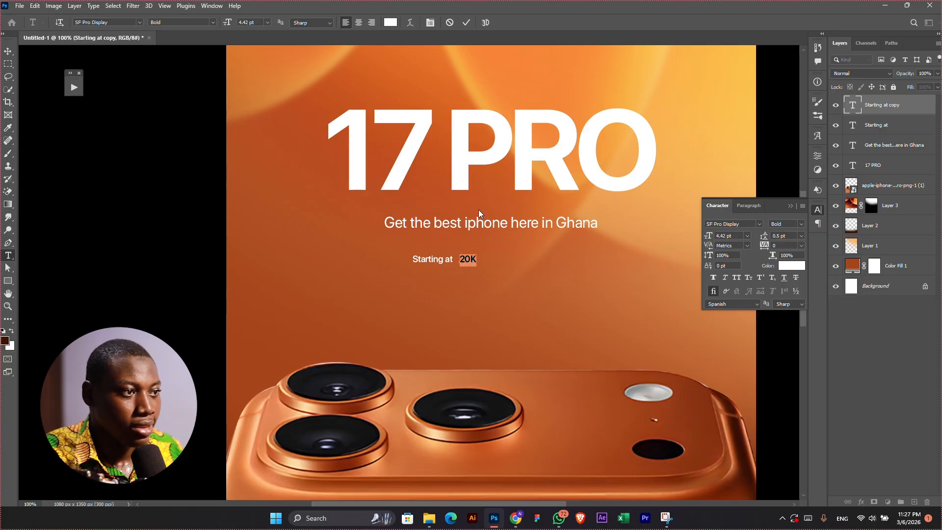
- Enlarge the "20K" text to 32.61 pt and set its tracking to -60
{"action": "left_click", "coordinate": [8, 53]}
{"action": "key", "text": "ctrl+t"}
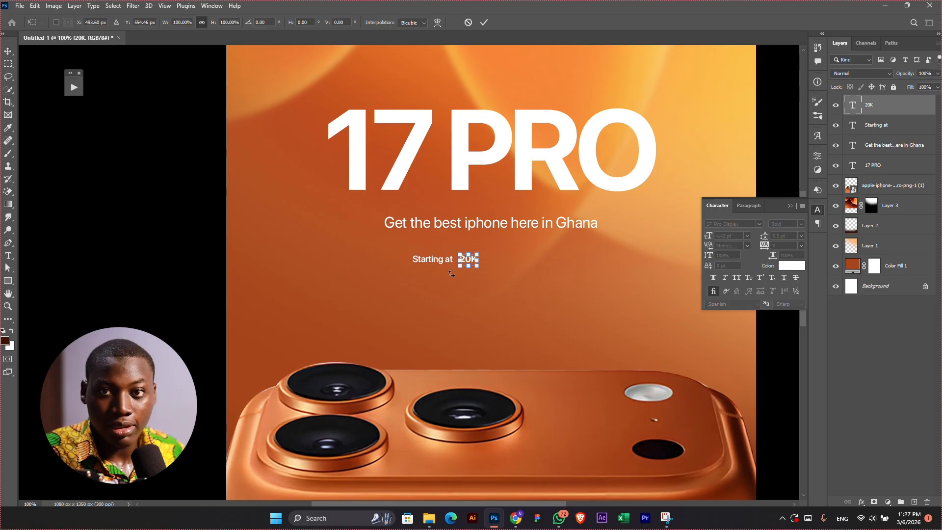
{"action": "left_click_drag", "start_coordinate": [476, 268], "coordinate": [580, 334]}
{"action": "key", "text": "Return"}
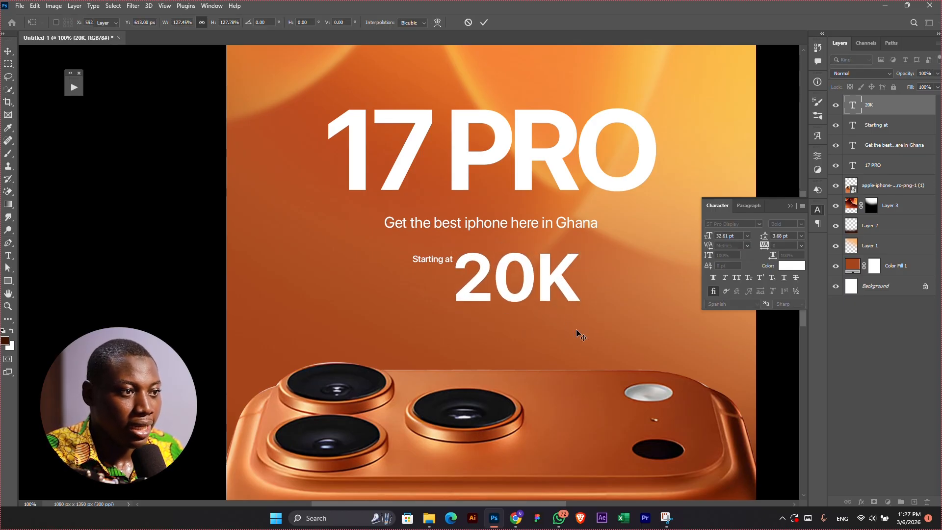
{"action": "type", "text": "-60"}
{"action": "key", "text": "Return"}
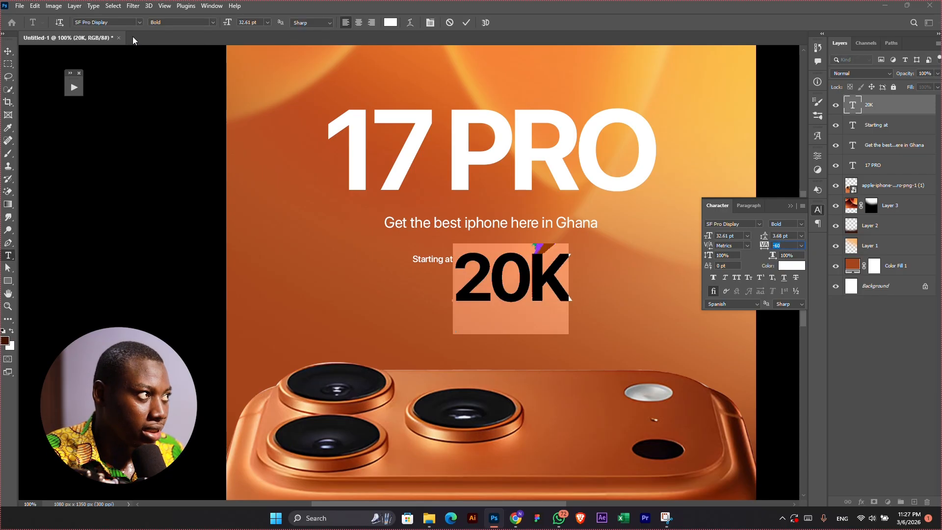
- Nudge the "20K" text slightly away from "Starting at" with a 52 px gap below the tagline, and collapse the Character panel
{"action": "left_click", "coordinate": [7, 52]}
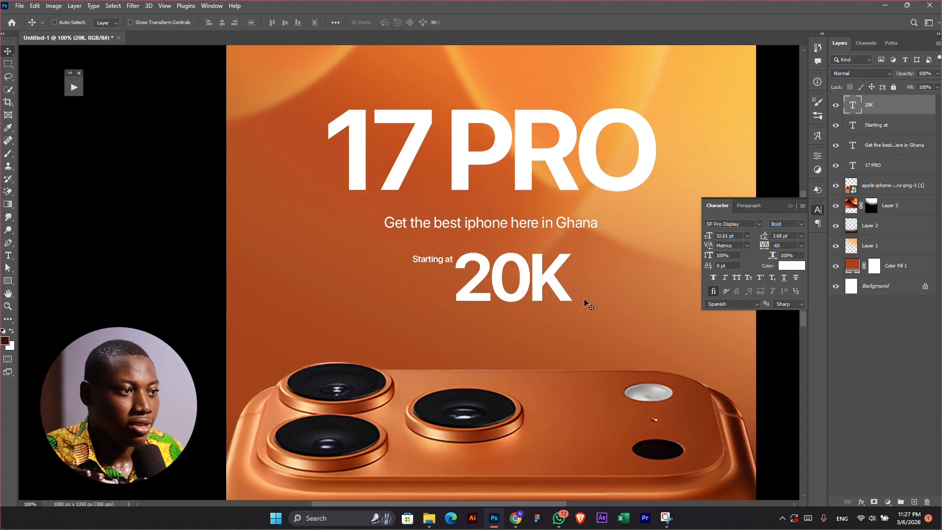
{"action": "left_click_drag", "start_coordinate": [563, 275], "coordinate": [567, 272]}
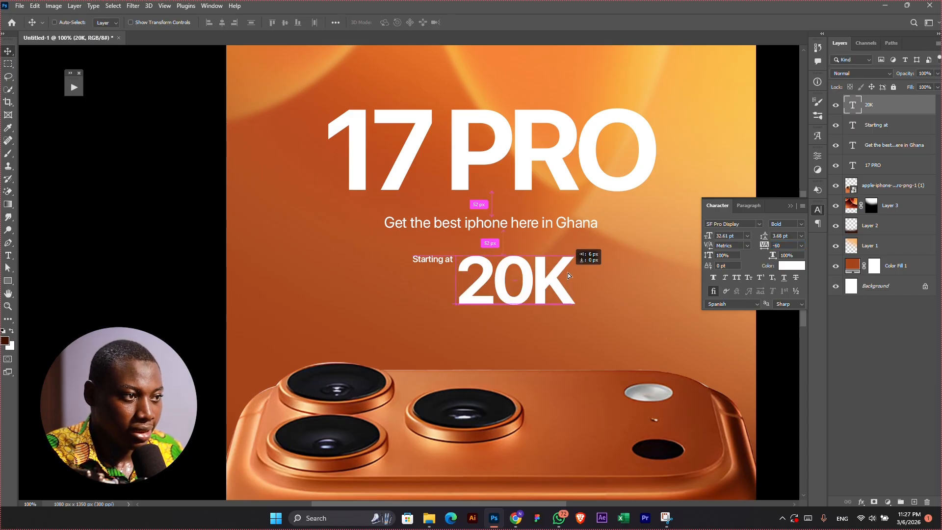
{"action": "key", "text": "ctrl+minus"}
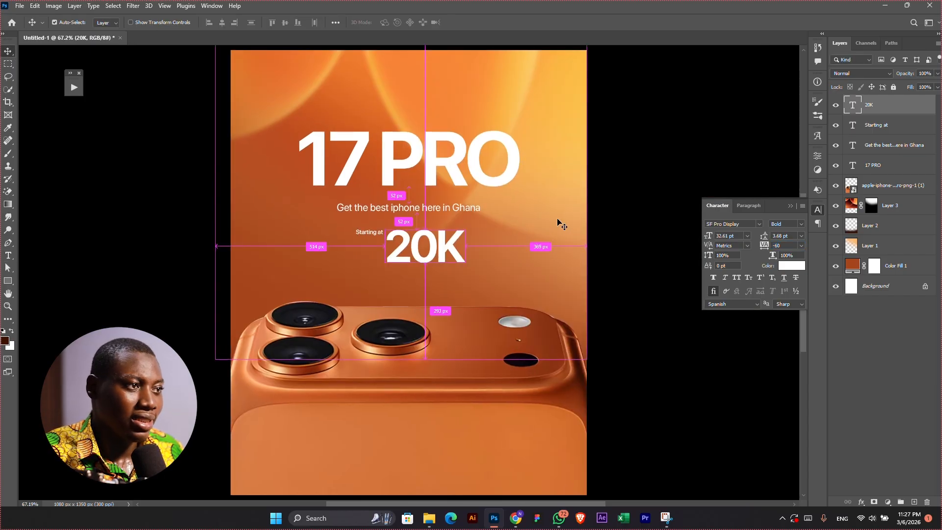
{"action": "key", "text": "ctrl+minus"}
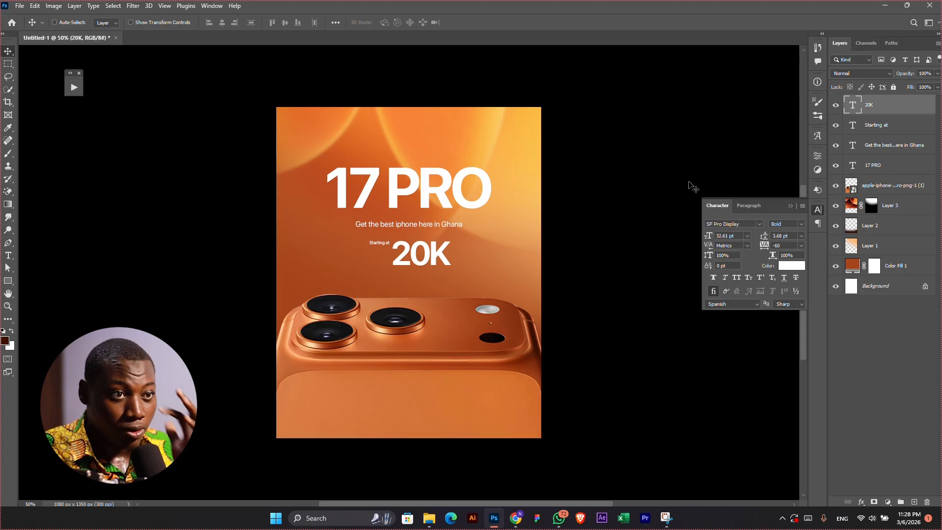
{"action": "left_click", "coordinate": [791, 206]}
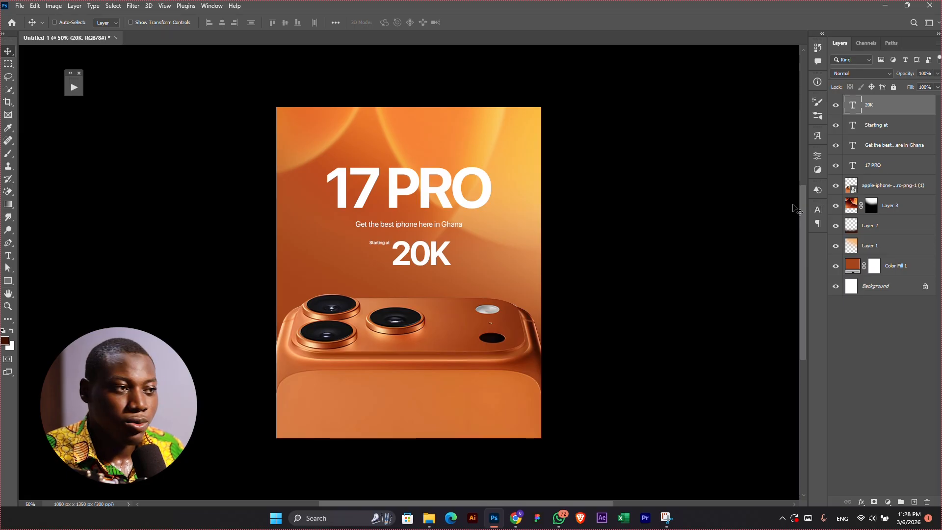
- Scale up the "17 PRO" headline slightly and adjust its position above the tagline
{"action": "left_click", "coordinate": [469, 203], "text": "ctrl"}
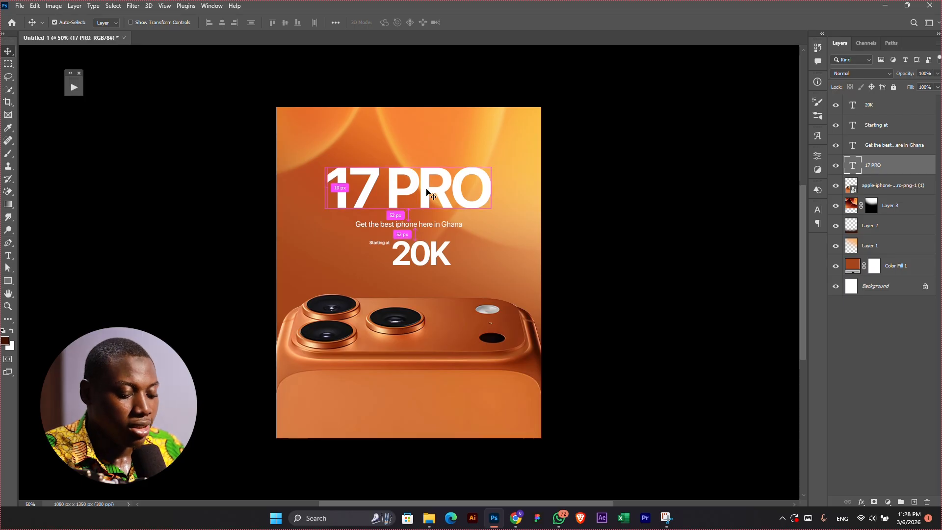
{"action": "key", "text": "ctrl+t"}
{"action": "left_click_drag", "start_coordinate": [492, 236], "coordinate": [507, 241]}
{"action": "key", "text": "Return"}
{"action": "left_click_drag", "start_coordinate": [486, 180], "coordinate": [479, 172]}
- Centre the "17 PRO" headline horizontally on the whole canvas and clear the selection
{"action": "key", "text": "ctrl+a"}
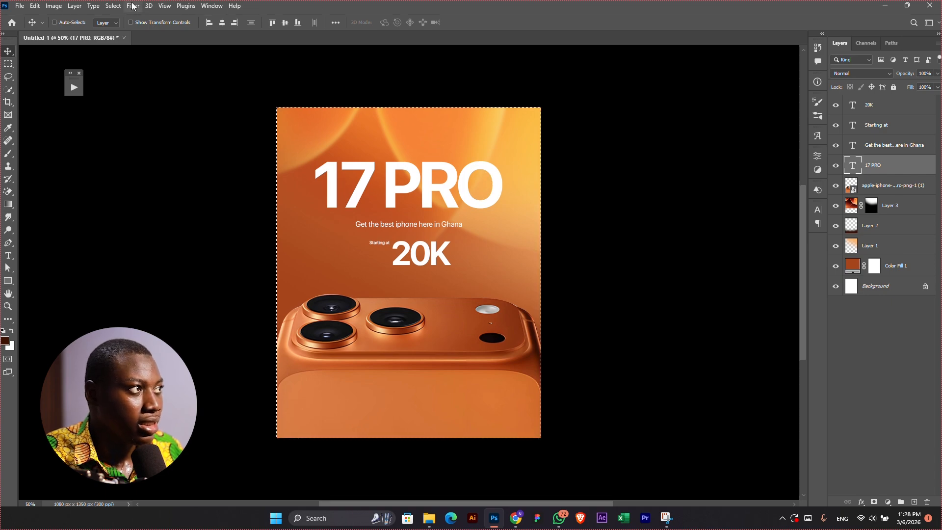
{"action": "left_click", "coordinate": [222, 26]}
{"action": "key", "text": "ctrl+d"}
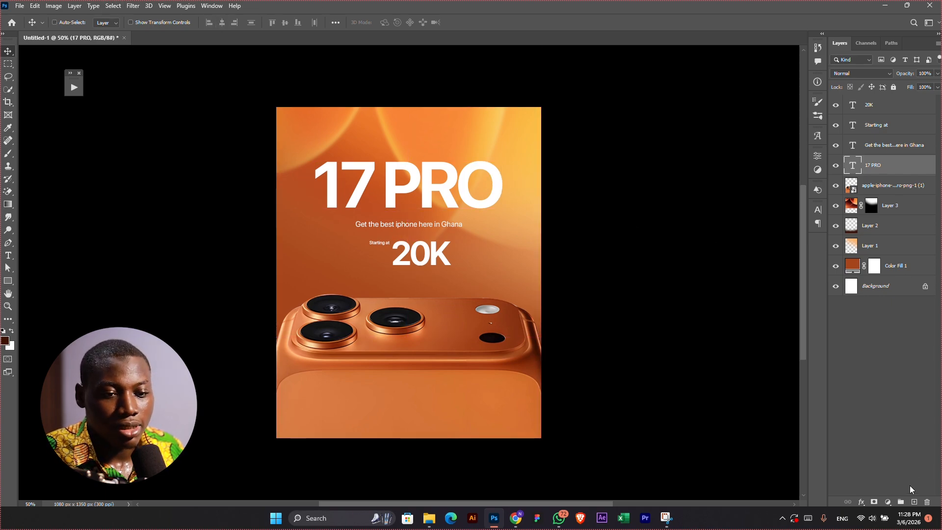
- Add a new blank layer directly above the "17 PRO" text layer and clip it to that text
{"action": "left_click", "coordinate": [913, 502]}
{"action": "left_click_drag", "start_coordinate": [893, 185], "coordinate": [887, 172]}
{"action": "left_click", "coordinate": [888, 171], "text": "alt"}
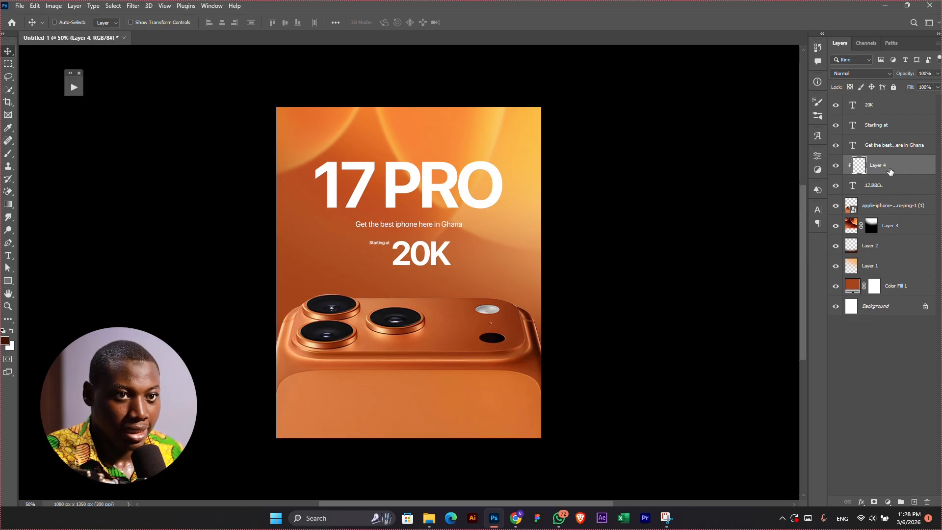
- Release the blank layer's clipping mask, then create the clipping mask on the "17 PRO" text again
{"action": "right_click", "coordinate": [889, 172]}
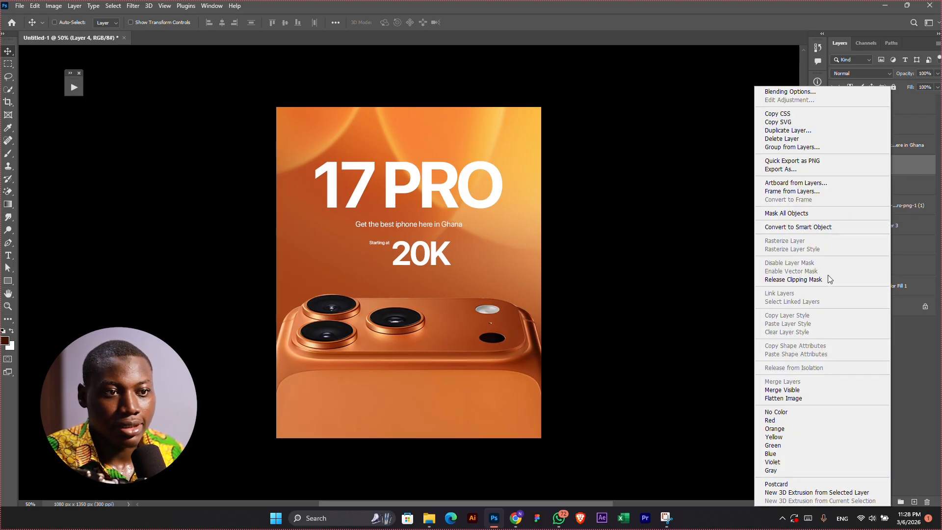
{"action": "left_click", "coordinate": [817, 278]}
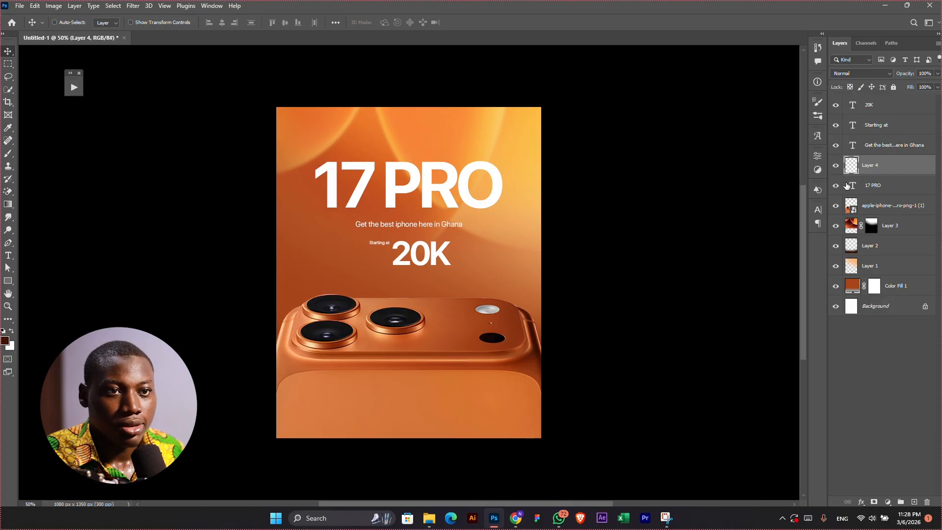
{"action": "right_click", "coordinate": [927, 164]}
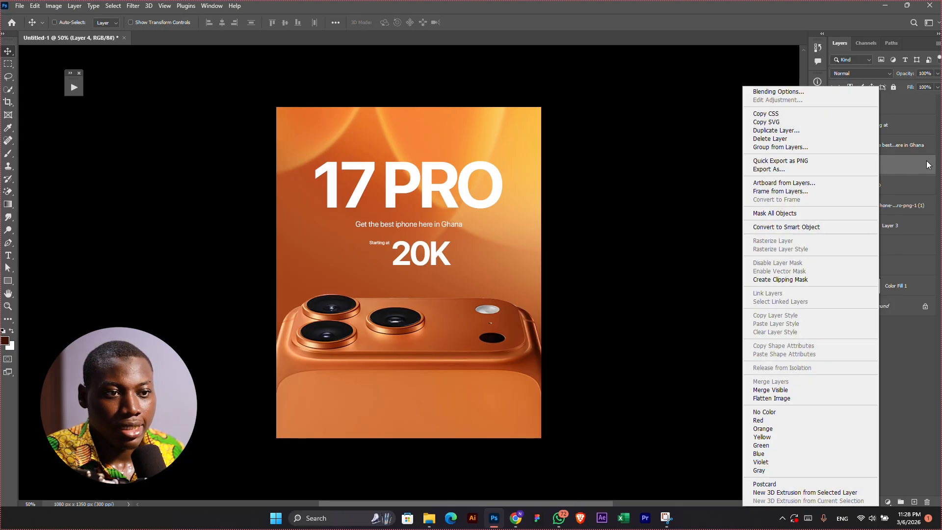
{"action": "left_click", "coordinate": [795, 279]}
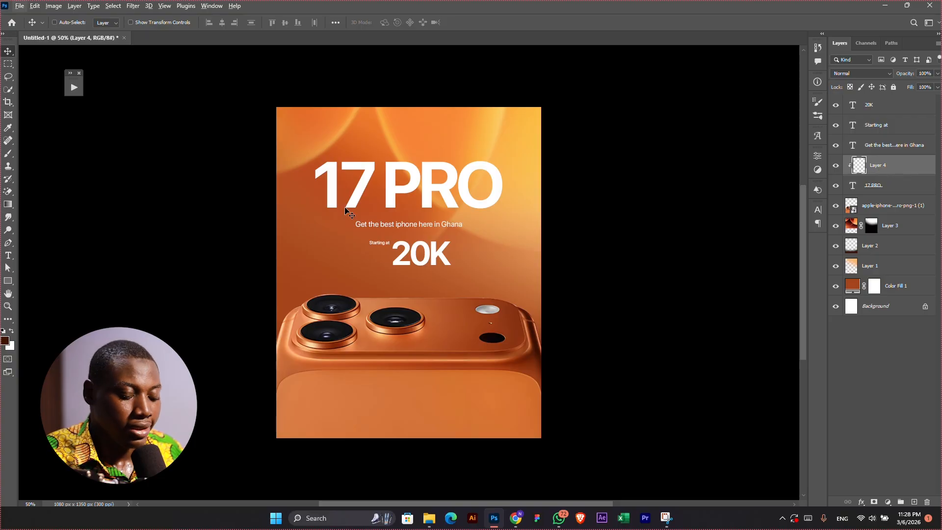
- Paint the clipped layer with a smaller soft brush in orange sampled from the poster, fading the lower part of the "17 PRO" letters
{"action": "key", "text": "b"}
{"action": "left_click", "coordinate": [533, 223], "text": "alt"}
{"action": "left_click_drag", "start_coordinate": [536, 221], "coordinate": [446, 147]}
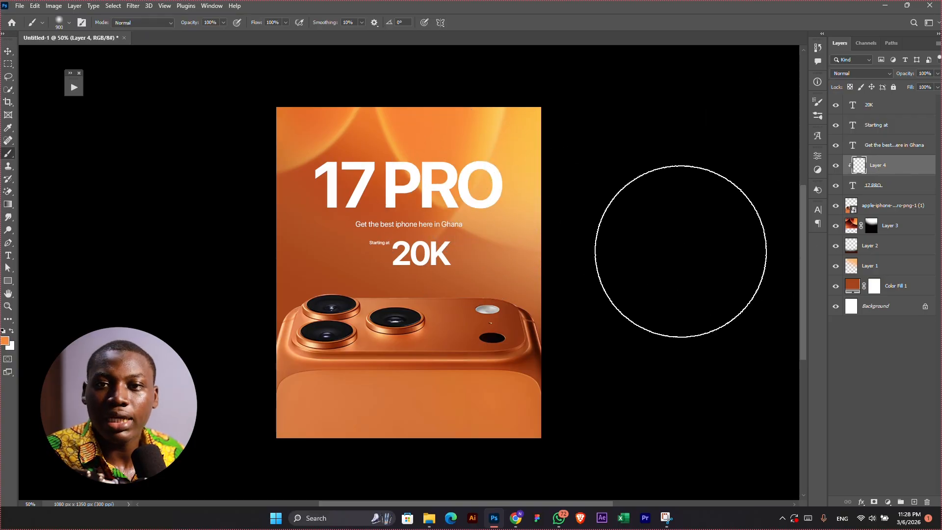
{"action": "key", "text": "bracketleft"}
{"action": "key", "text": "bracketleft"}
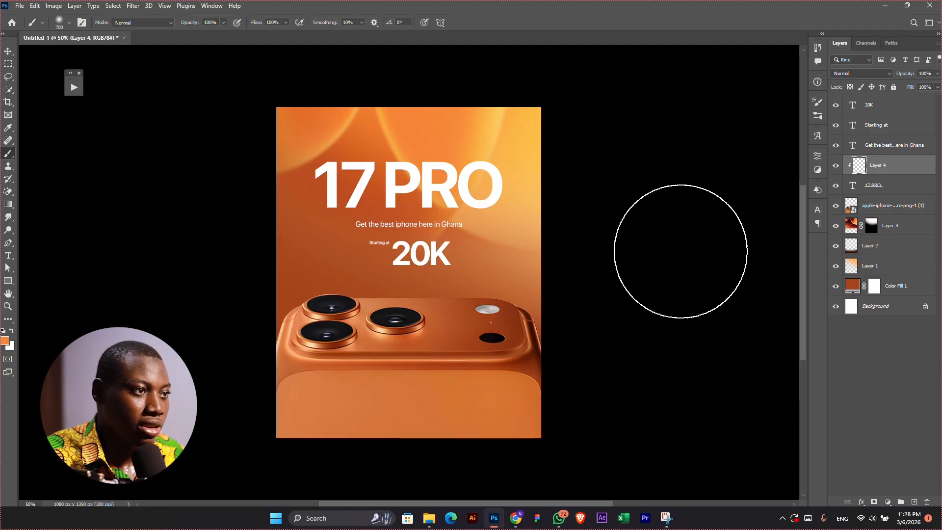
{"action": "key", "text": "bracketleft"}
{"action": "scroll", "coordinate": [551, 252], "scroll_direction": "up", "scroll_amount": 1}
{"action": "left_click", "coordinate": [379, 191], "text": "alt"}
{"action": "mouse_move", "coordinate": [379, 191]}
{"action": "left_mouse_down"}
{"action": "mouse_move", "coordinate": [391, 157]}
{"action": "mouse_move", "coordinate": [397, 162]}
{"action": "left_mouse_up"}
{"action": "mouse_move", "coordinate": [269, 235]}
{"action": "left_mouse_down"}
{"action": "mouse_move", "coordinate": [359, 278]}
{"action": "mouse_move", "coordinate": [427, 287]}
{"action": "mouse_move", "coordinate": [283, 251]}
{"action": "left_mouse_up"}
{"action": "key", "text": "v"}
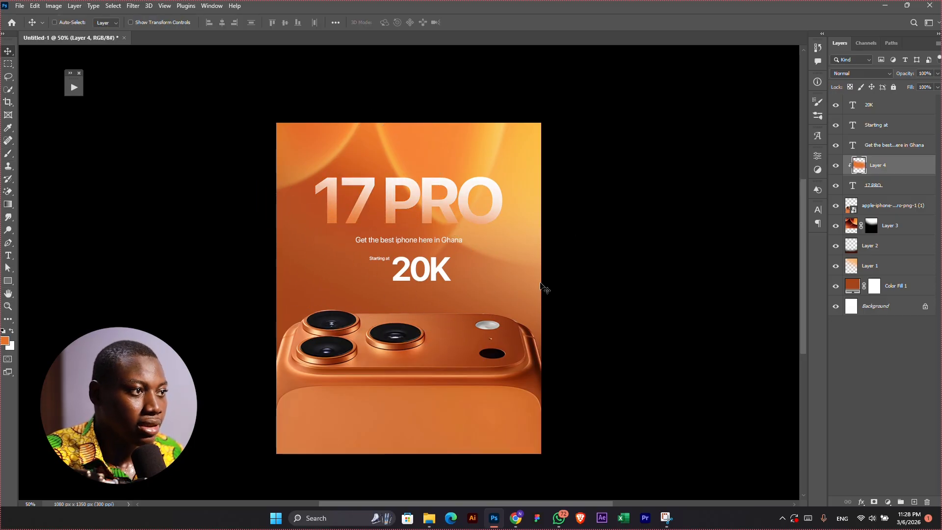
{"action": "left_click_drag", "start_coordinate": [443, 241], "coordinate": [443, 242]}
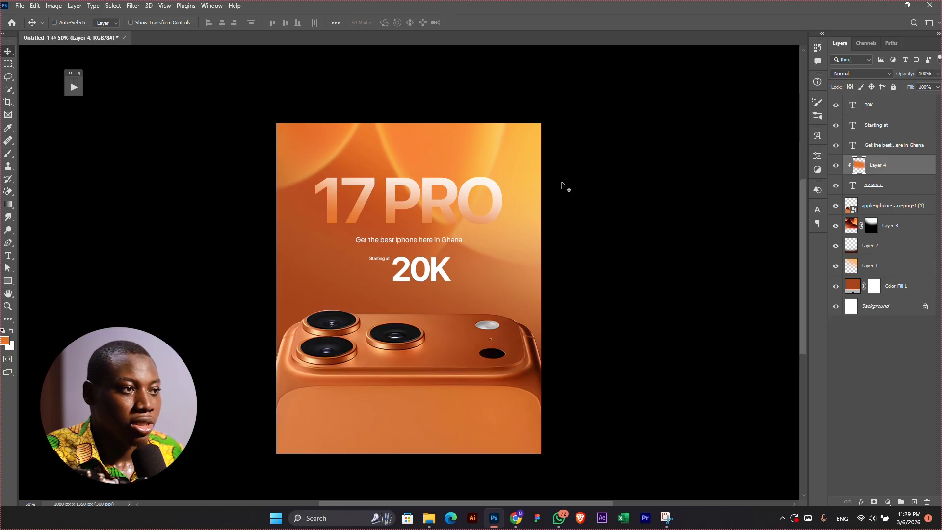
{"action": "left_click_drag", "start_coordinate": [505, 204], "coordinate": [504, 216]}
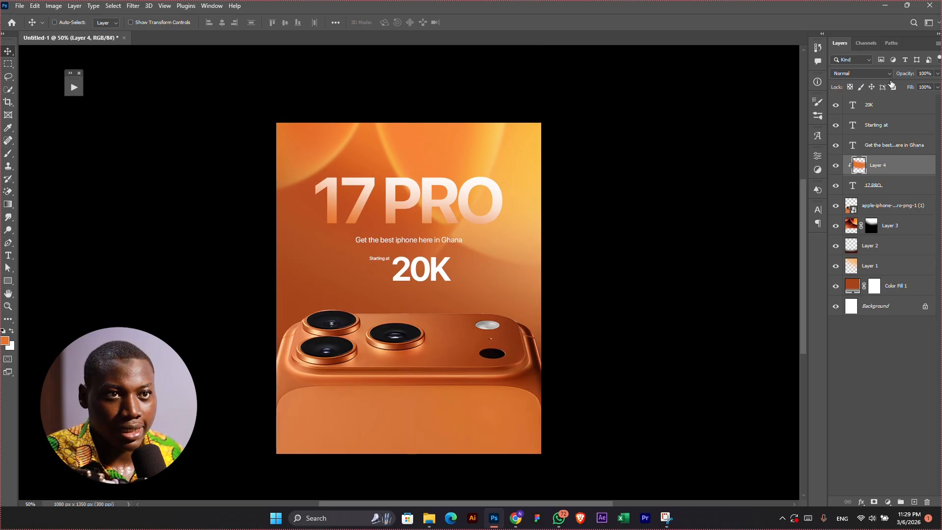
- Open the layer style settings of the "17 PRO" text layer and enable a Stroke effect
{"action": "double_click", "coordinate": [895, 166]}
{"action": "left_click", "coordinate": [899, 113]}
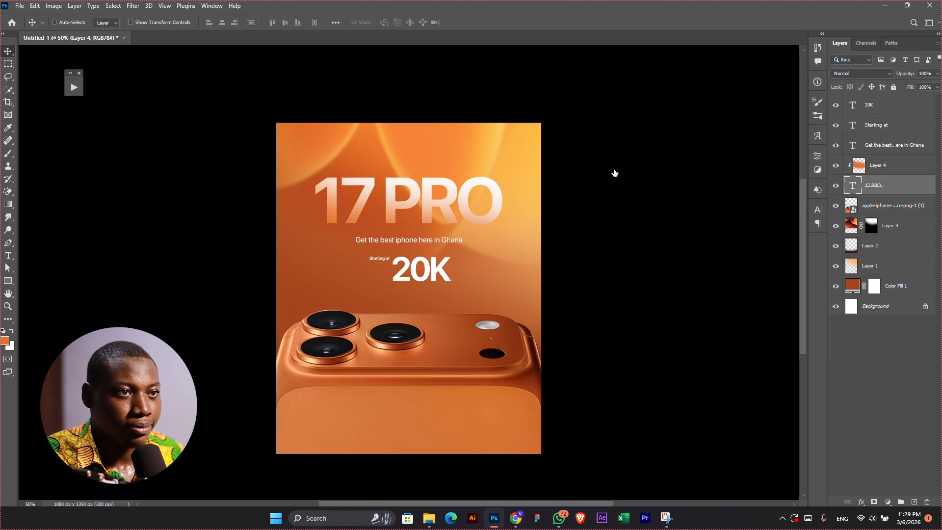
{"action": "left_click_drag", "start_coordinate": [599, 92], "coordinate": [598, 87]}
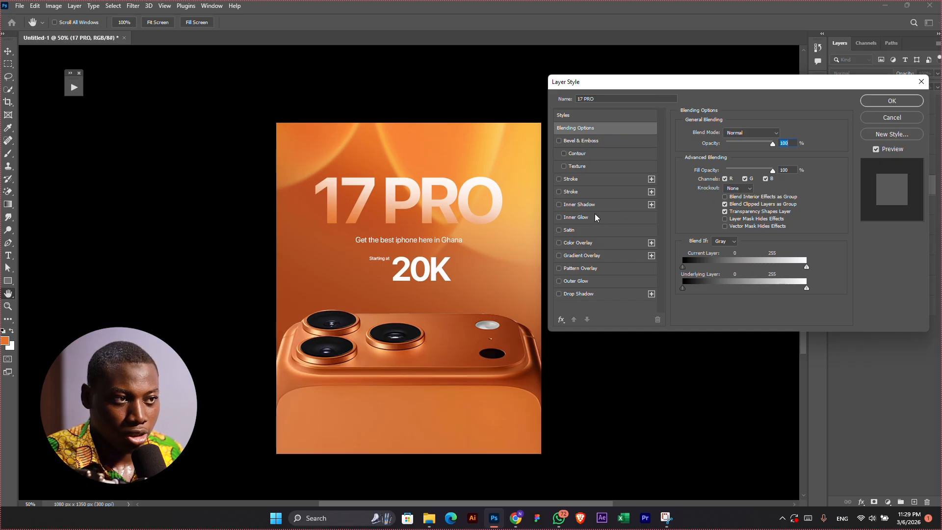
{"action": "left_click", "coordinate": [588, 180]}
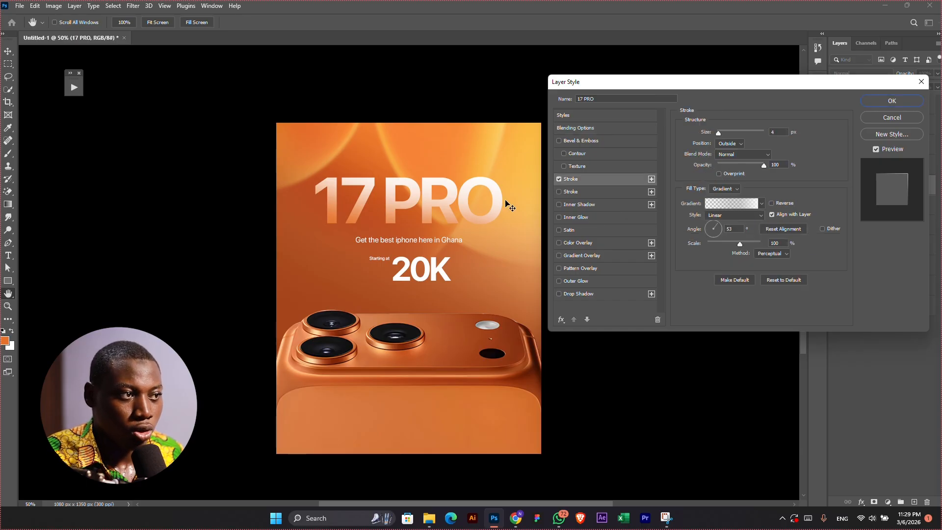
- Try the Color fill type for the headline's stroke, then return the fill type to Gradient
{"action": "left_click", "coordinate": [721, 191]}
{"action": "left_click", "coordinate": [723, 190]}
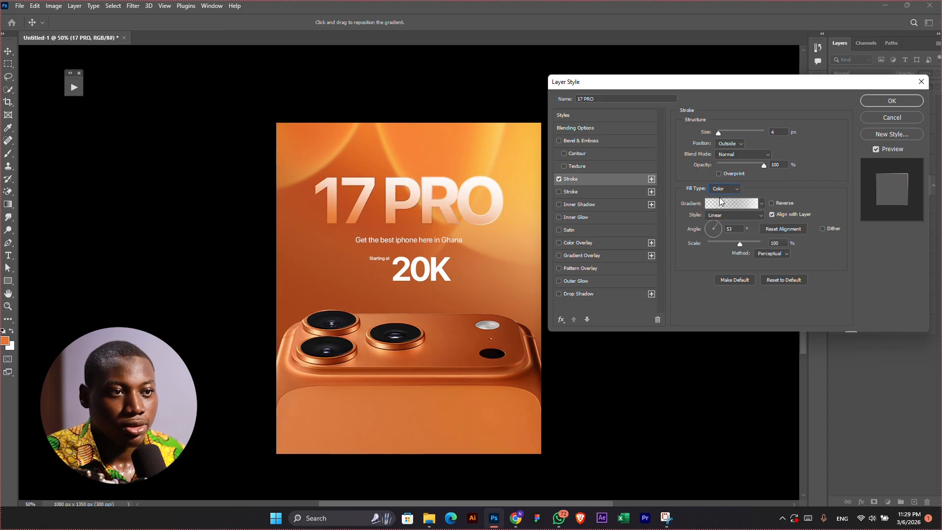
{"action": "left_click", "coordinate": [720, 197]}
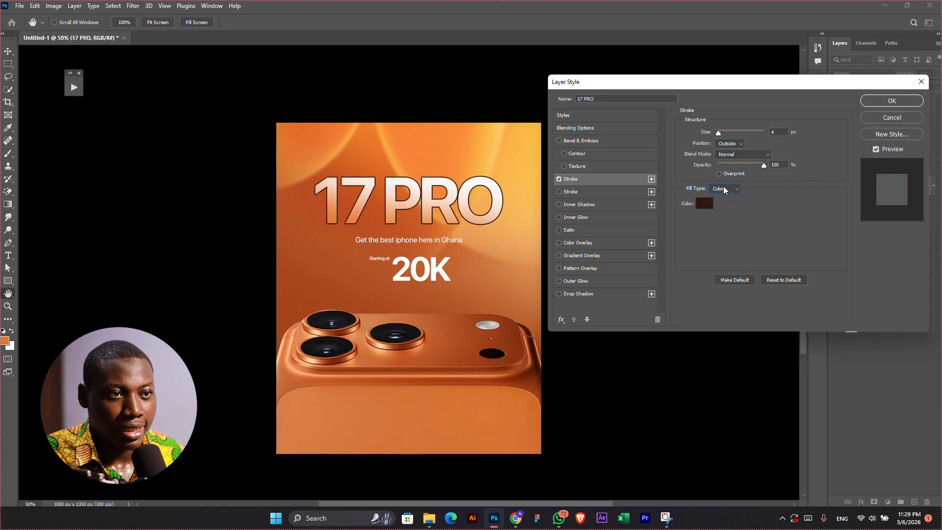
{"action": "left_click", "coordinate": [720, 188]}
{"action": "left_click", "coordinate": [724, 205]}
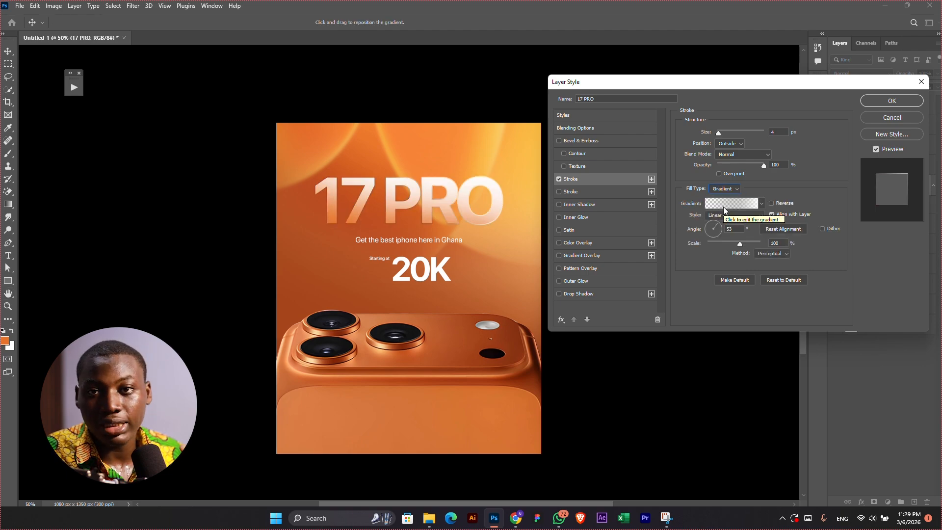
- Edit the stroke's gradient from the black-to-white Basics preset, setting the opacity of the stop at location 0 to 0%
{"action": "left_click", "coordinate": [723, 205]}
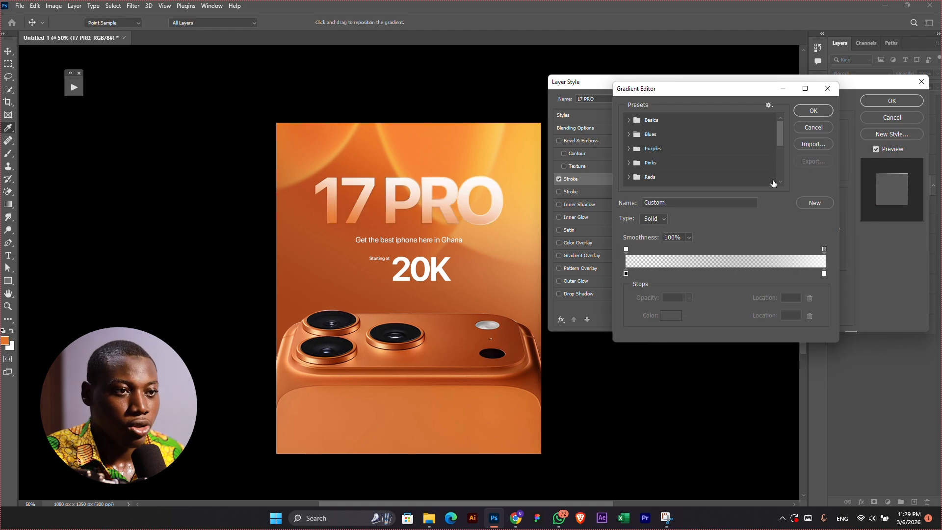
{"action": "left_click", "coordinate": [629, 120]}
{"action": "left_click", "coordinate": [673, 135]}
{"action": "left_click", "coordinate": [627, 249]}
{"action": "left_click", "coordinate": [688, 297]}
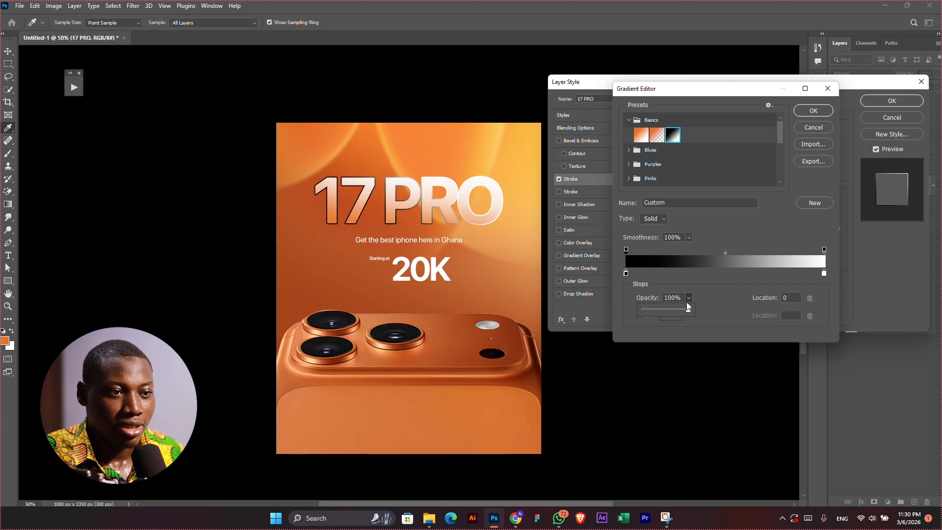
{"action": "left_click_drag", "start_coordinate": [681, 310], "coordinate": [623, 248]}
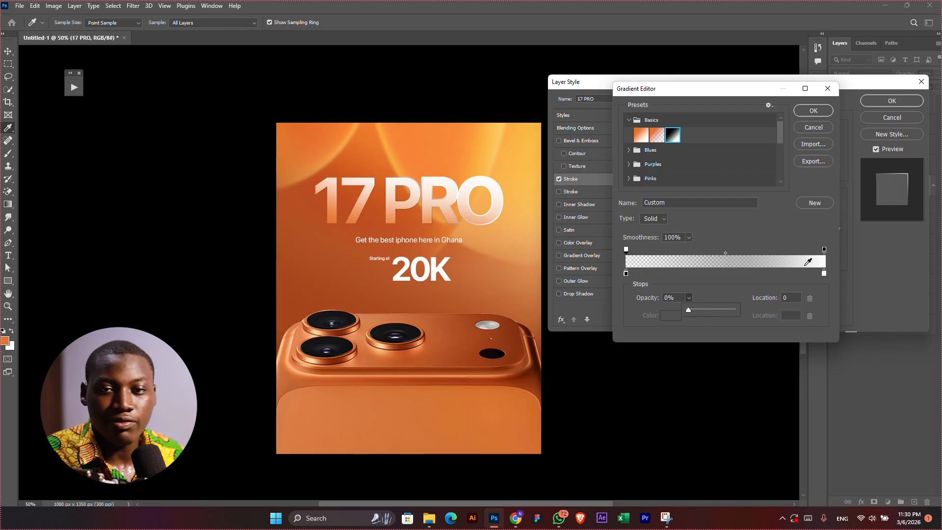
{"action": "left_click", "coordinate": [813, 110]}
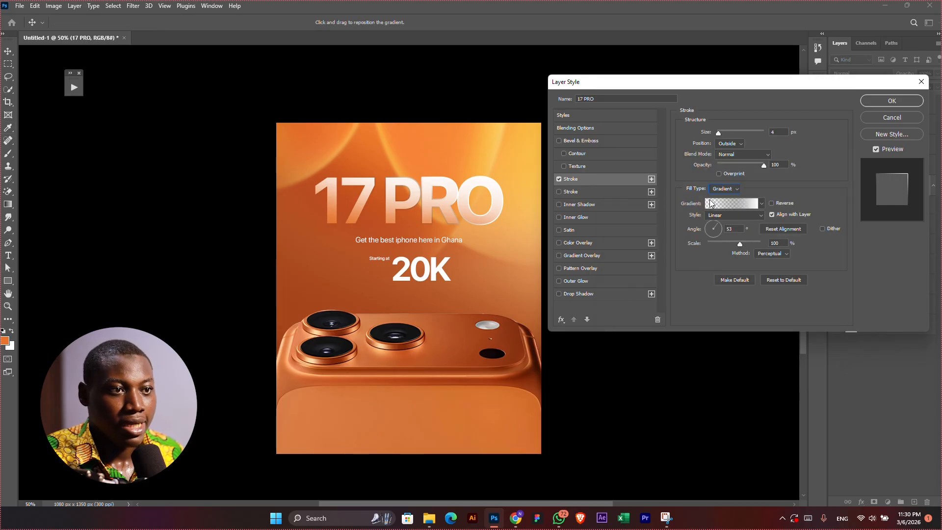
- Set the stroke gradient's angle to 57° and reposition the gradient across the "17 PRO" letters
{"action": "left_click_drag", "start_coordinate": [714, 226], "coordinate": [723, 225]}
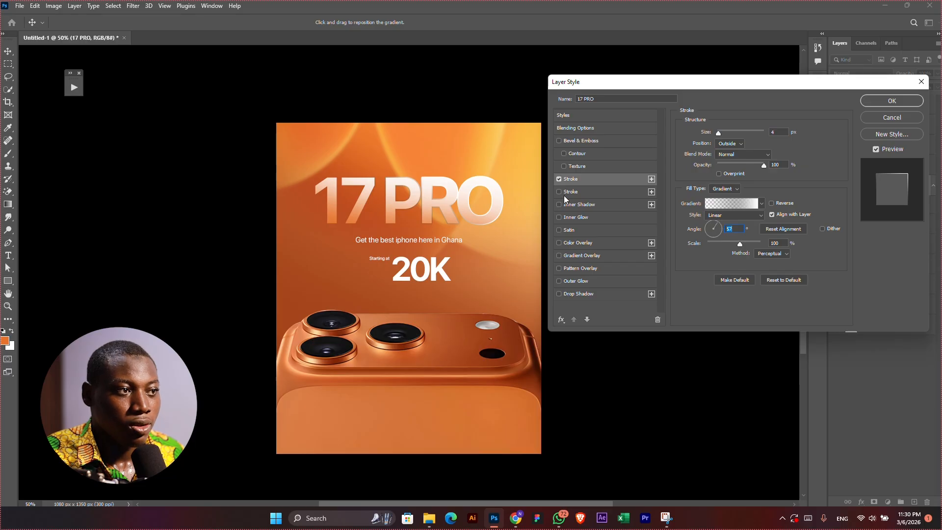
{"action": "mouse_move", "coordinate": [514, 178]}
{"action": "left_mouse_down"}
{"action": "mouse_move", "coordinate": [462, 215]}
{"action": "mouse_move", "coordinate": [472, 211]}
{"action": "left_mouse_up"}
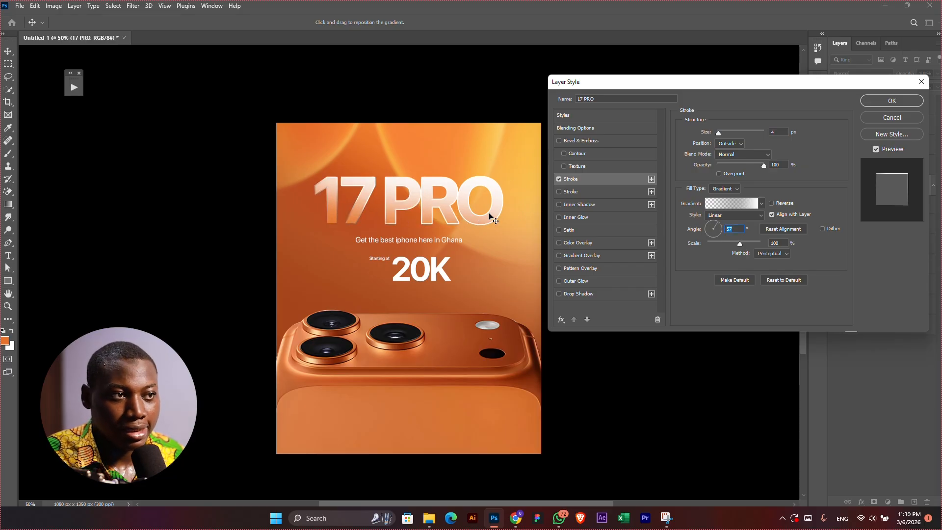
{"action": "left_click_drag", "start_coordinate": [345, 308], "coordinate": [383, 280]}
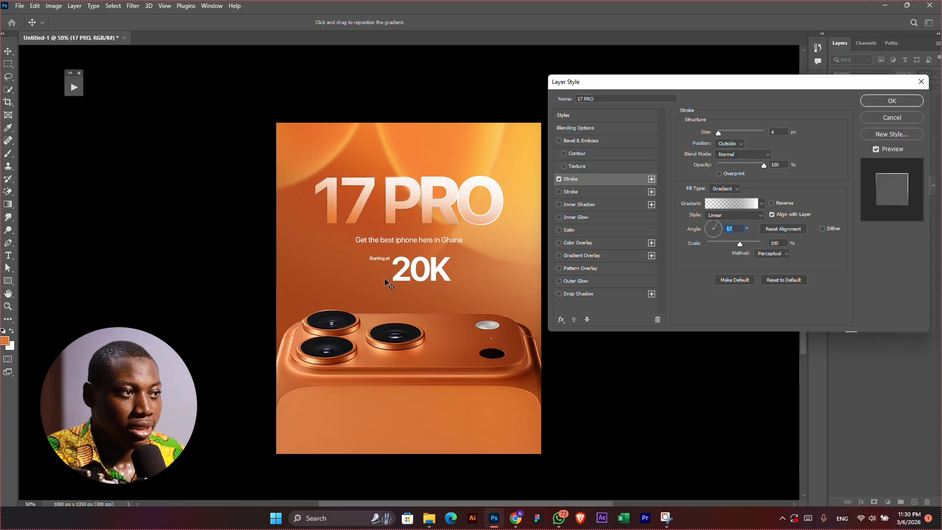
{"action": "mouse_move", "coordinate": [491, 208]}
{"action": "left_mouse_down"}
{"action": "mouse_move", "coordinate": [397, 265]}
{"action": "mouse_move", "coordinate": [454, 218]}
{"action": "mouse_move", "coordinate": [508, 193]}
{"action": "mouse_move", "coordinate": [460, 218]}
{"action": "left_mouse_up"}
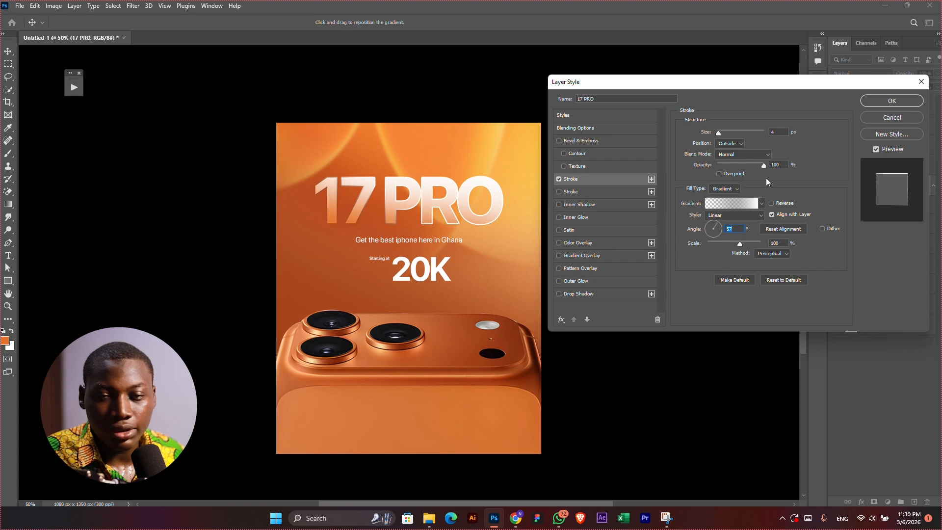
- Reverse the headline's stroke gradient, set its angle to 61° and the stroke size to 1 px, and reposition the gradient across the letters
{"action": "left_click", "coordinate": [779, 205]}
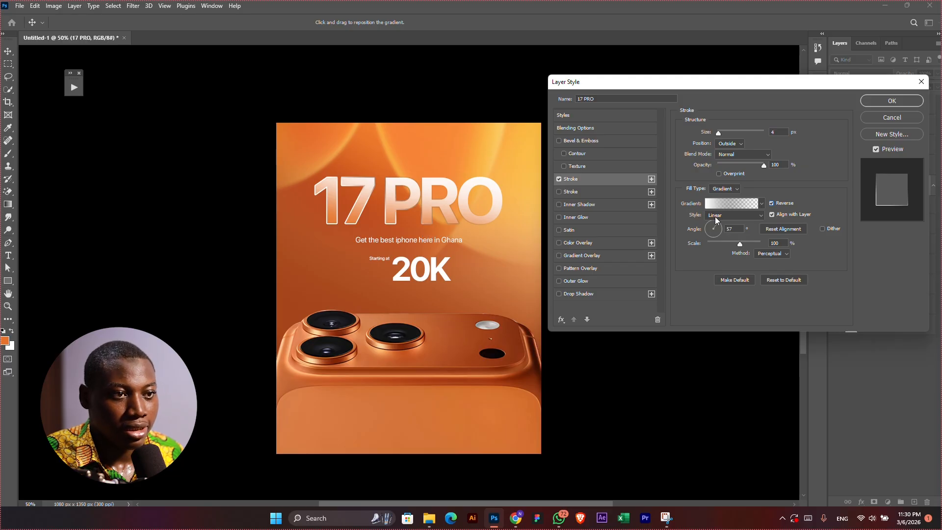
{"action": "left_click", "coordinate": [729, 229]}
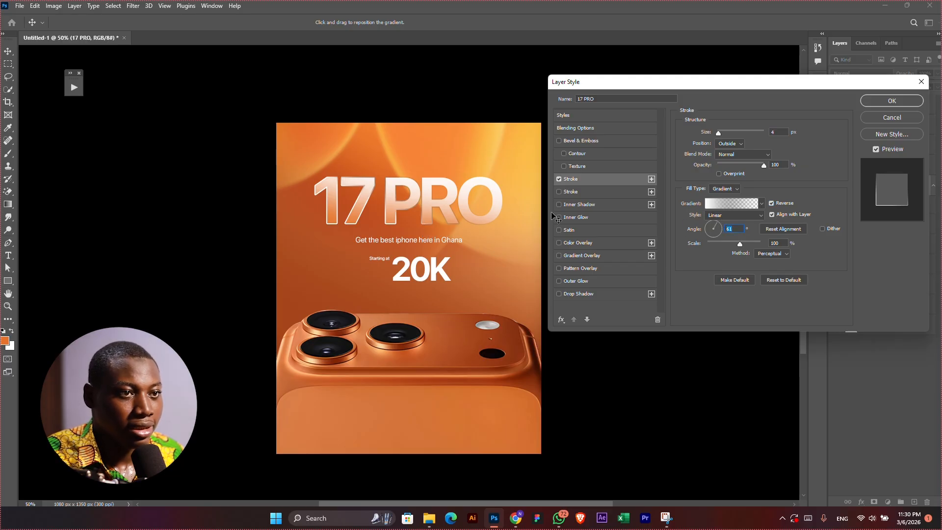
{"action": "left_click", "coordinate": [718, 133]}
{"action": "mouse_move", "coordinate": [464, 229]}
{"action": "left_mouse_down"}
{"action": "mouse_move", "coordinate": [479, 202]}
{"action": "mouse_move", "coordinate": [462, 221]}
{"action": "mouse_move", "coordinate": [471, 204]}
{"action": "mouse_move", "coordinate": [475, 212]}
{"action": "left_mouse_up"}
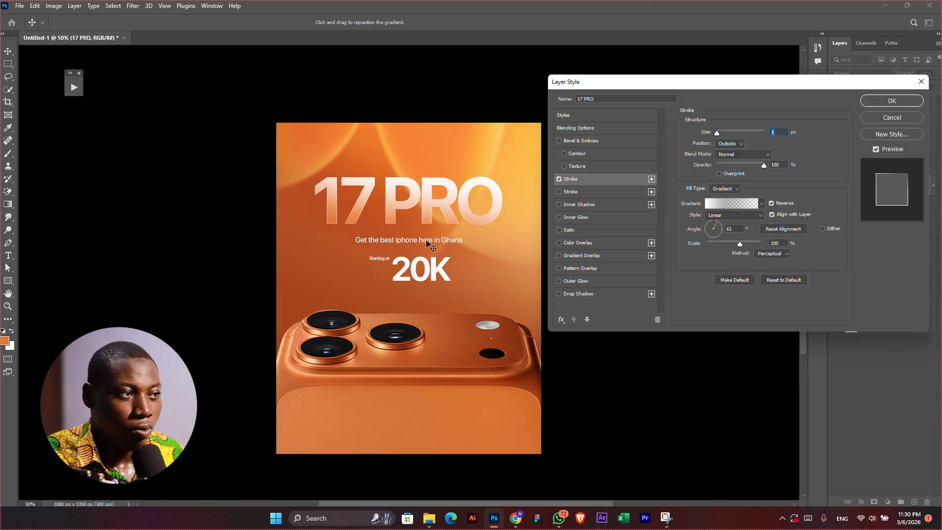
{"action": "left_click", "coordinate": [882, 100]}
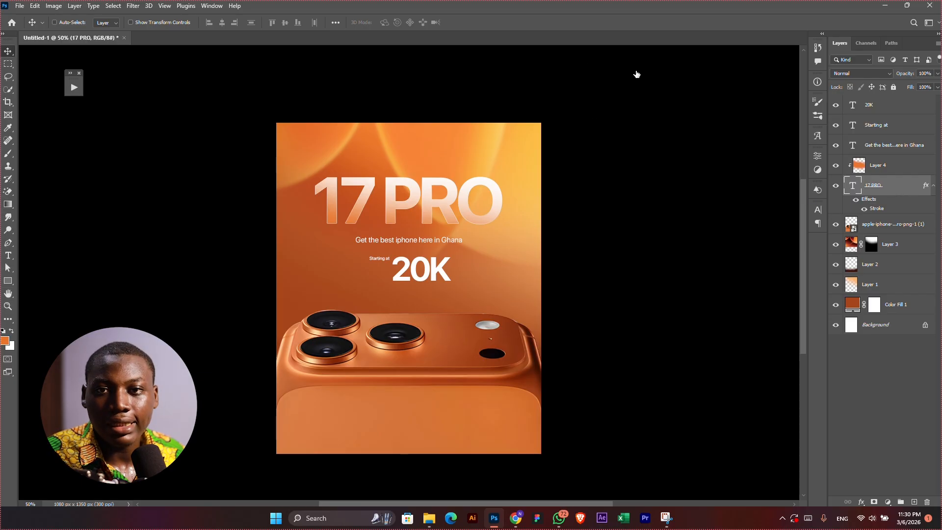
- Add a Drop Shadow effect to the "17 PRO" layer with 86% opacity, about 53 px distance and 38 px size
{"action": "left_click_drag", "start_coordinate": [630, 85], "coordinate": [659, 85]}
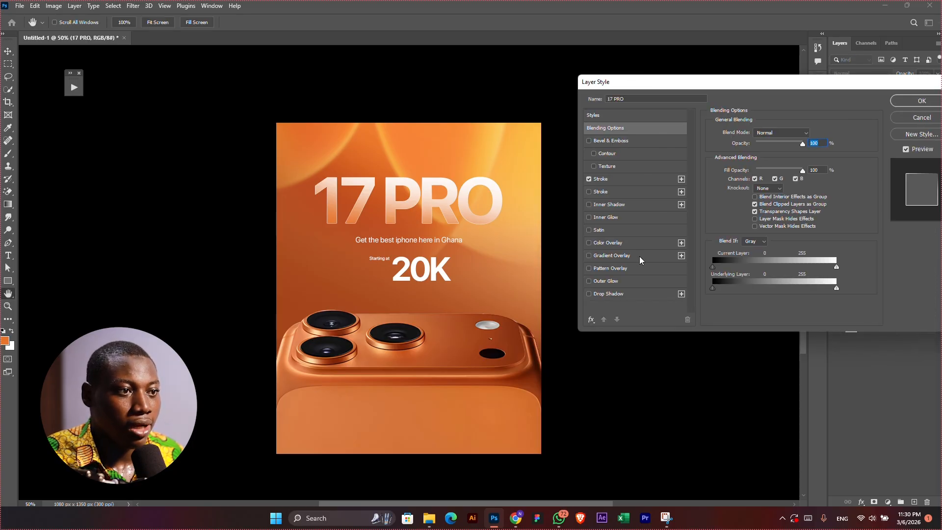
{"action": "left_click", "coordinate": [613, 296]}
{"action": "left_click_drag", "start_coordinate": [508, 210], "coordinate": [511, 210]}
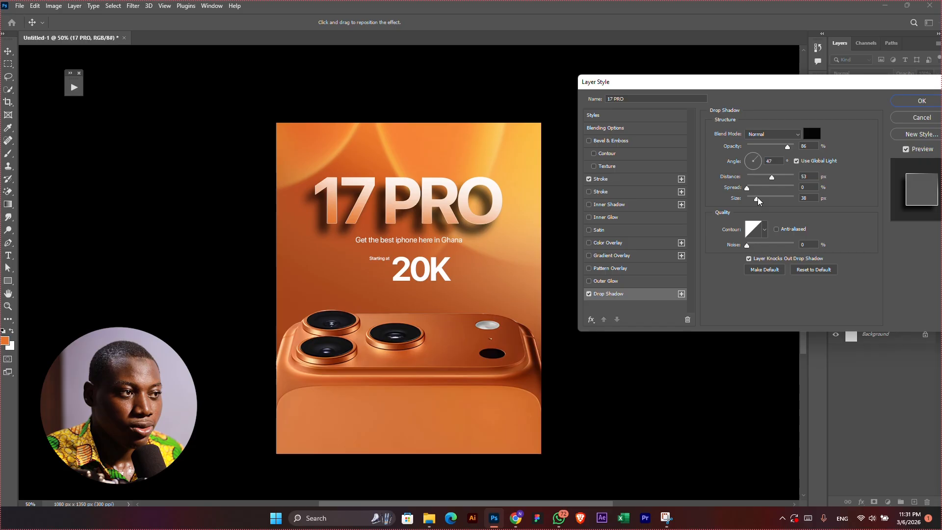
- Change the headline's drop shadow color to an orange sampled from the poster background, shifted toward a darker red
{"action": "left_click", "coordinate": [813, 134]}
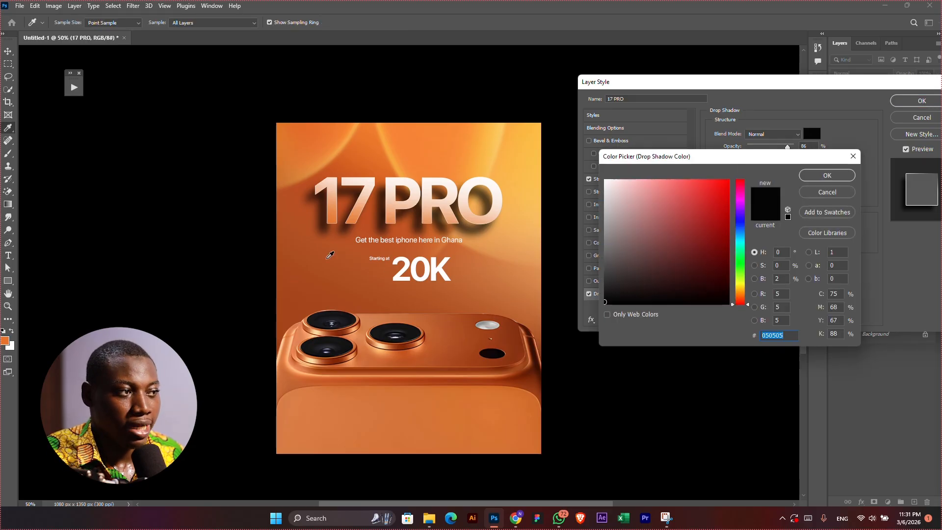
{"action": "left_click", "coordinate": [311, 263]}
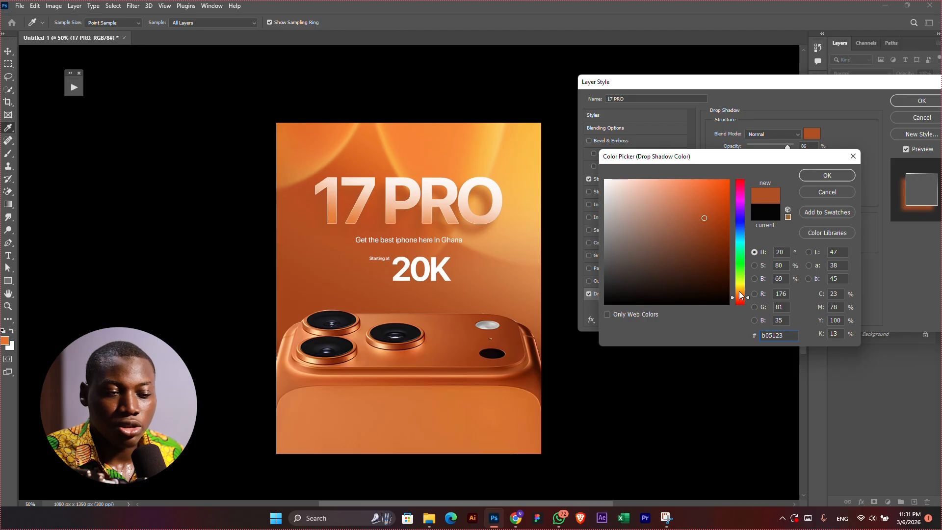
{"action": "left_click_drag", "start_coordinate": [742, 298], "coordinate": [742, 299]}
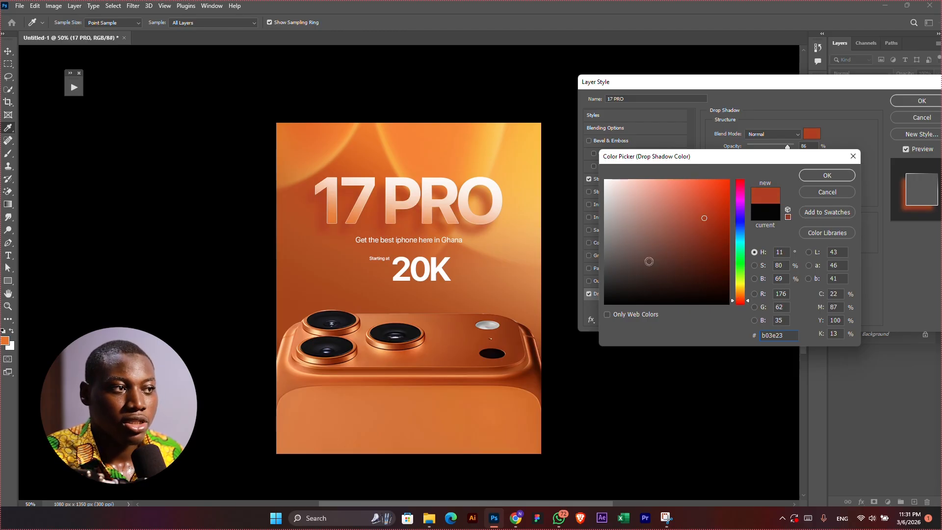
{"action": "left_click_drag", "start_coordinate": [705, 219], "coordinate": [705, 225]}
{"action": "left_click", "coordinate": [825, 177]}
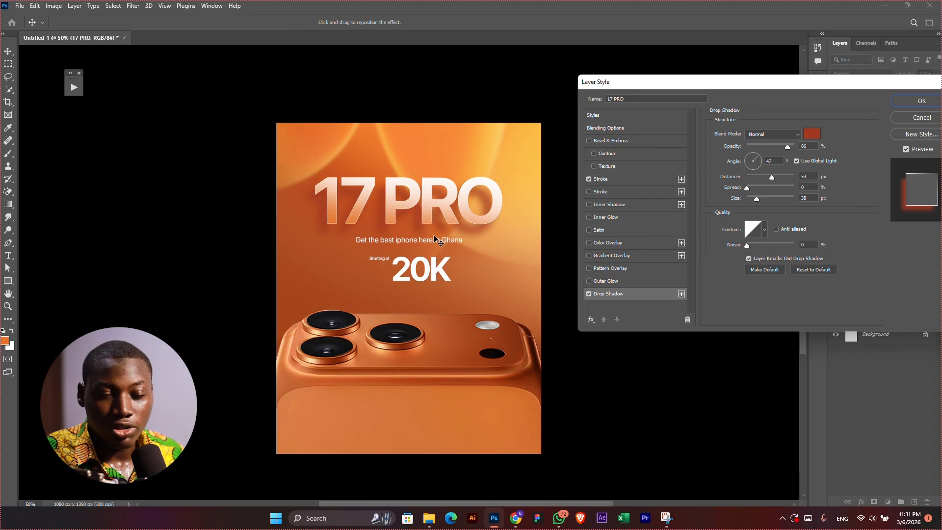
- Soften the headline's drop shadow to 70 px size and 26% opacity, compare it on and off, and apply the layer style
{"action": "mouse_move", "coordinate": [756, 198]}
{"action": "left_mouse_down"}
{"action": "mouse_move", "coordinate": [772, 199]}
{"action": "mouse_move", "coordinate": [763, 199]}
{"action": "left_mouse_up"}
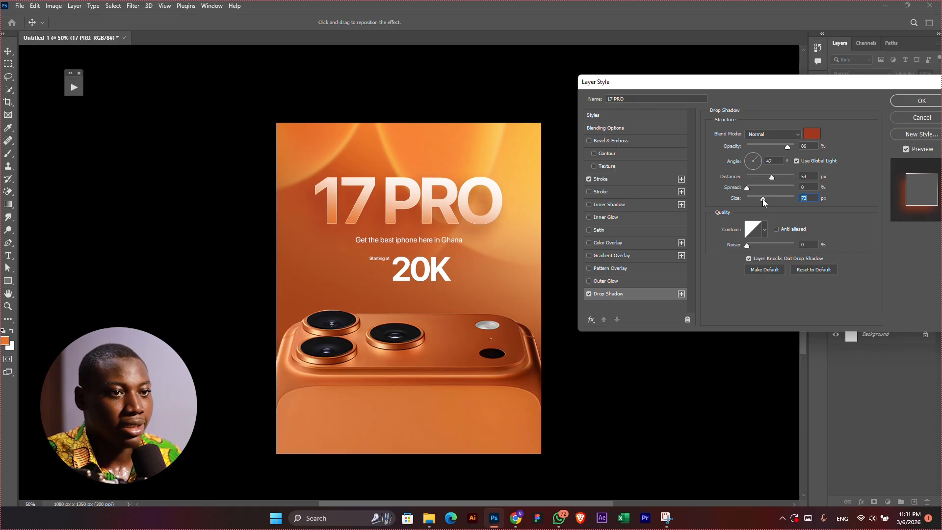
{"action": "key", "text": "Down"}
{"action": "key", "text": "Down"}
{"action": "key", "text": "Down"}
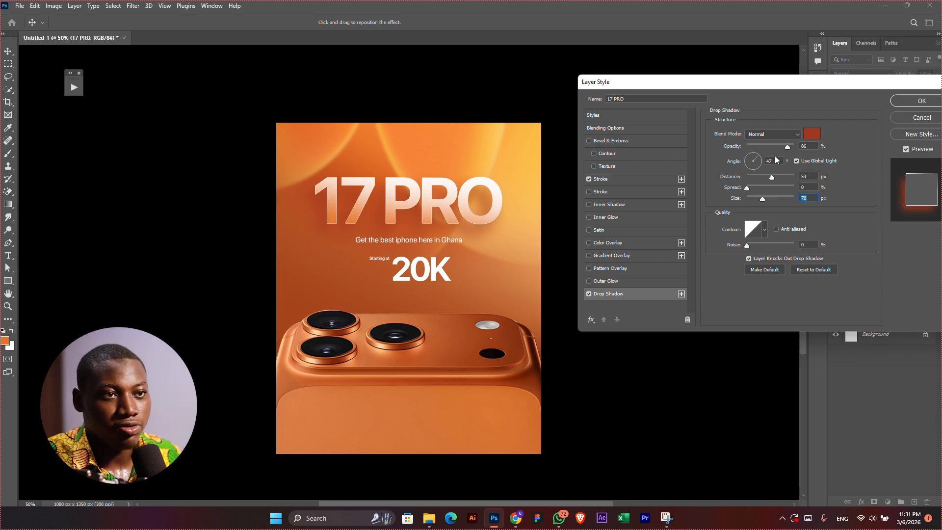
{"action": "left_click_drag", "start_coordinate": [774, 150], "coordinate": [761, 146]}
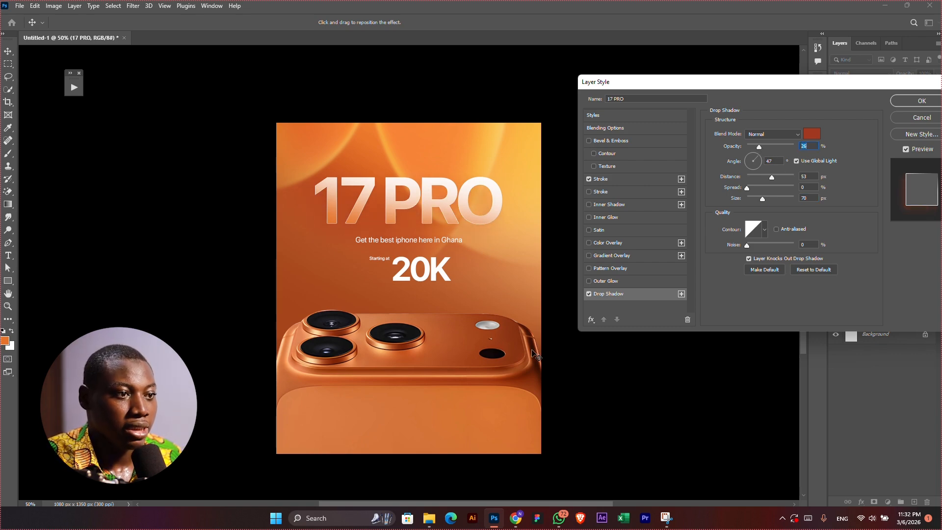
{"action": "left_click", "coordinate": [590, 294]}
{"action": "left_click", "coordinate": [589, 293]}
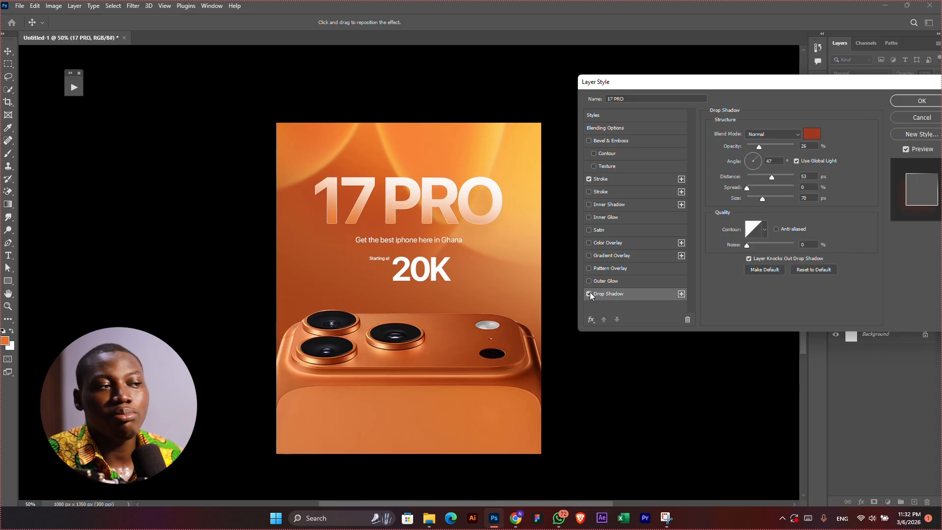
{"action": "left_click", "coordinate": [922, 101]}
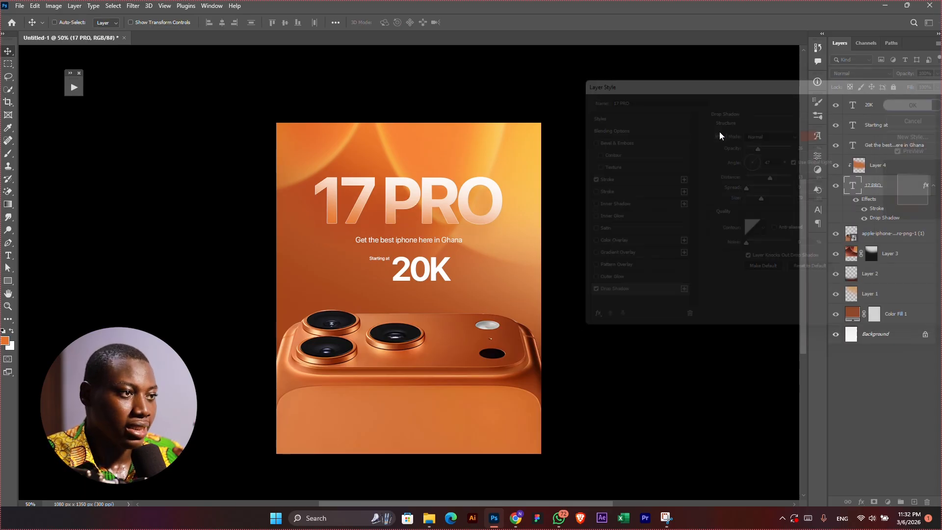
- Move the "Get the best iphone here in Ghana" tagline slightly down and enlarge it to about 8.65 pt
{"action": "key", "text": "ctrl+plus"}
{"action": "key", "text": "ctrl+minus"}
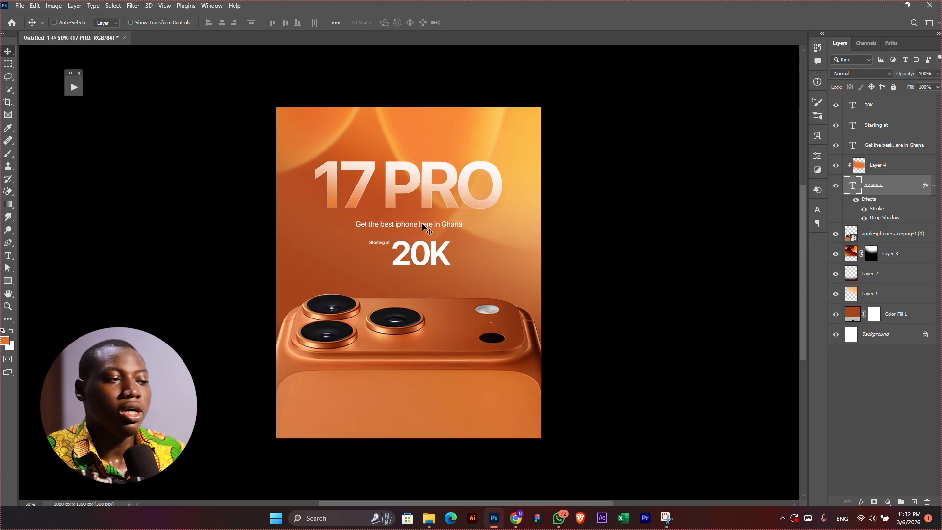
{"action": "key", "text": "ctrl+t"}
{"action": "left_click", "coordinate": [873, 146]}
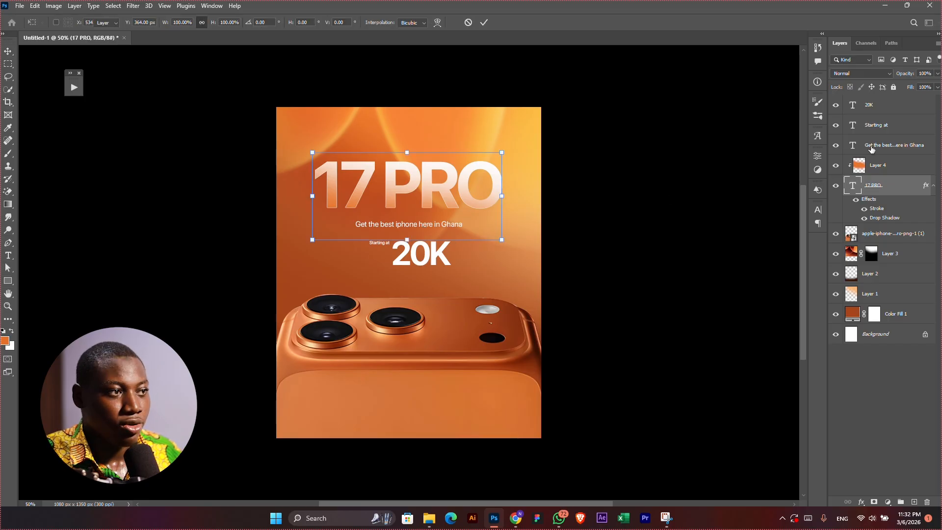
{"action": "left_click_drag", "start_coordinate": [454, 243], "coordinate": [454, 240]}
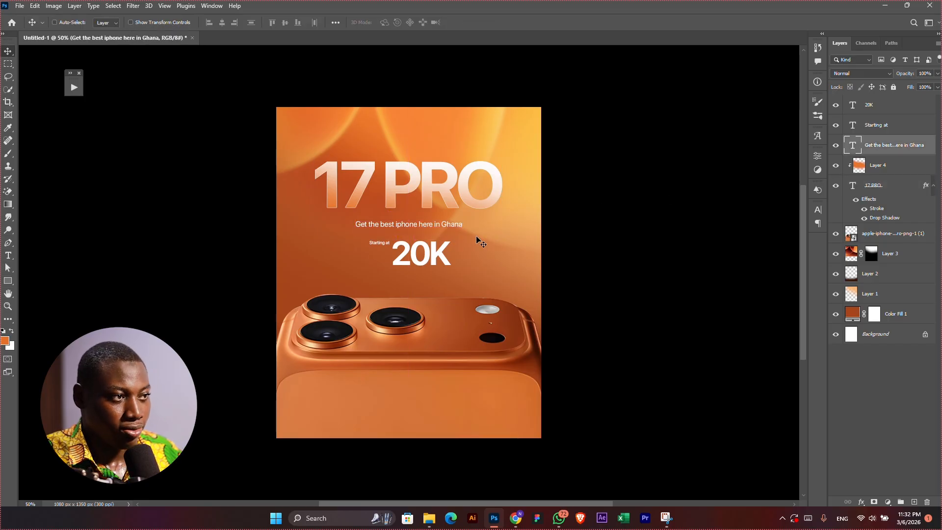
{"action": "key", "text": "shift+Down"}
{"action": "key", "text": "ctrl+t"}
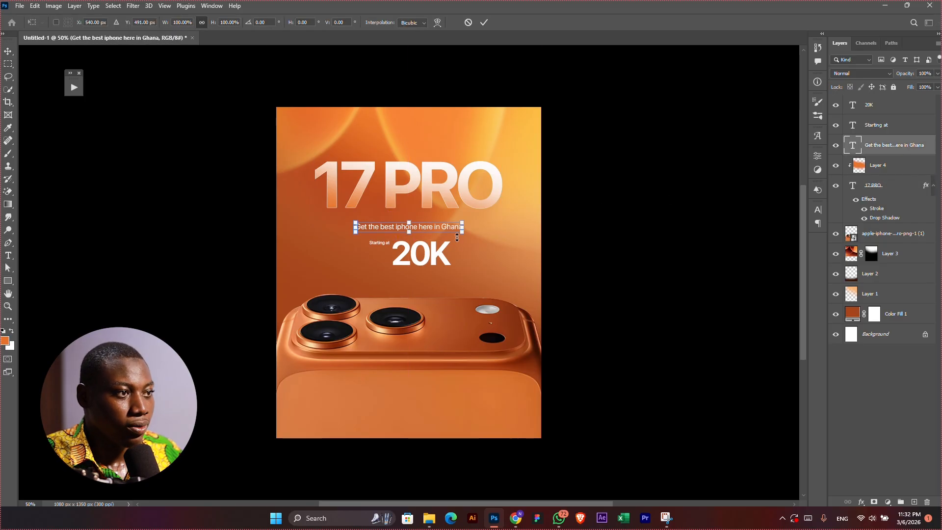
{"action": "left_click_drag", "start_coordinate": [464, 233], "coordinate": [474, 236]}
{"action": "key", "text": "Return"}
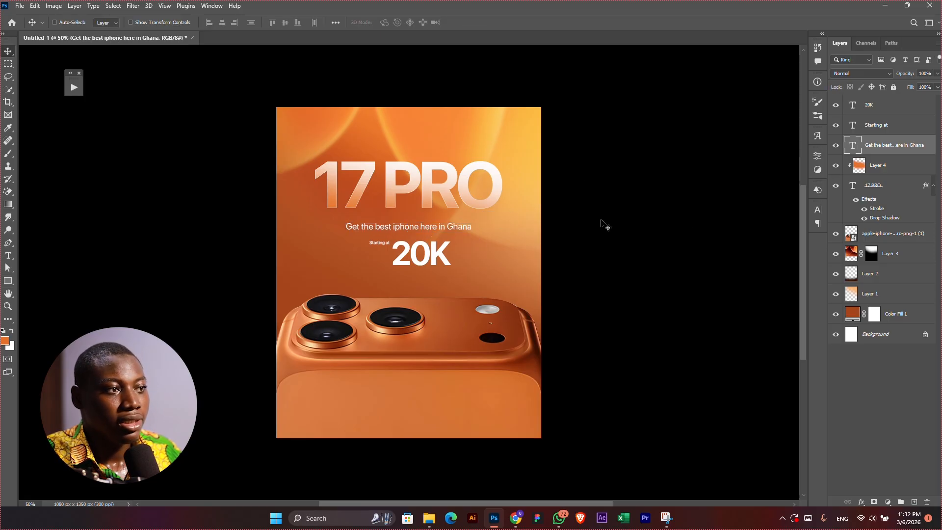
- Set the tagline's tracking to -20 and center it horizontally on the canvas
{"action": "key", "text": "Return"}
{"action": "left_click", "coordinate": [816, 210]}
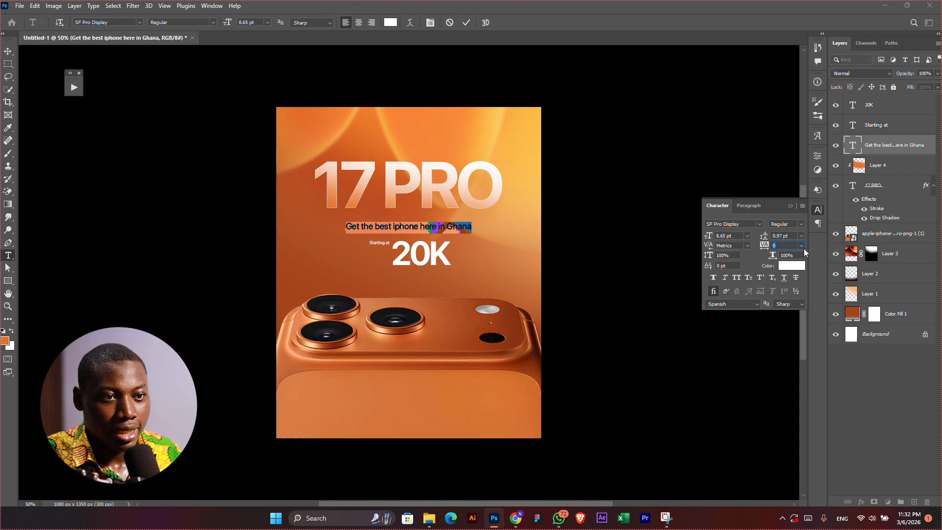
{"action": "type", "text": "-20"}
{"action": "key", "text": "Return"}
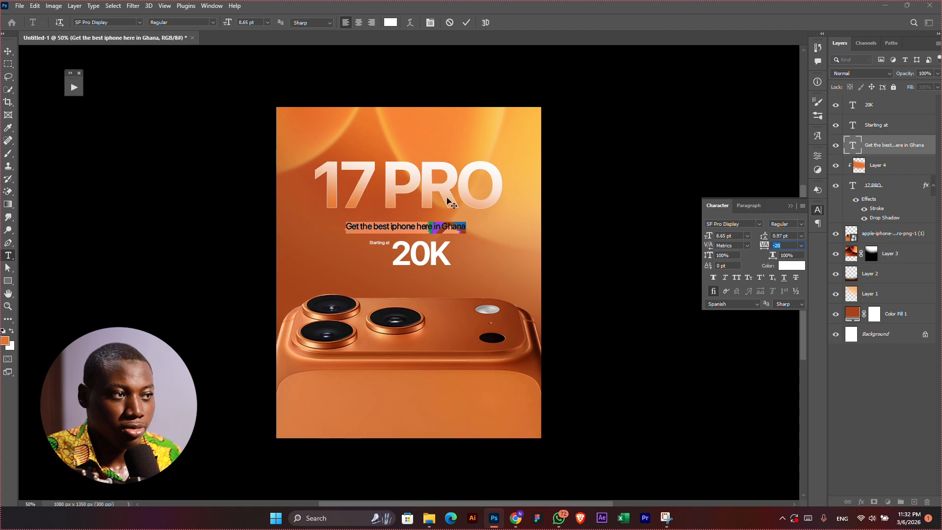
{"action": "left_click", "coordinate": [8, 51]}
{"action": "key", "text": "ctrl+a"}
{"action": "left_click", "coordinate": [222, 22]}
{"action": "key", "text": "ctrl+d"}
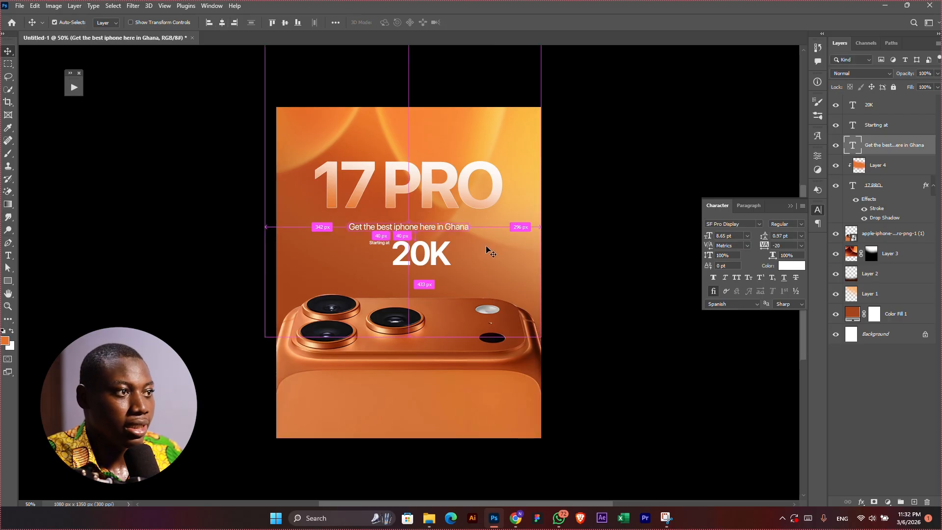
- Move the "Starting at" and "20K" texts lower together, and scale "20K" up to about 106%
{"action": "key", "text": "shift+Up"}
{"action": "key", "text": "shift+Down"}
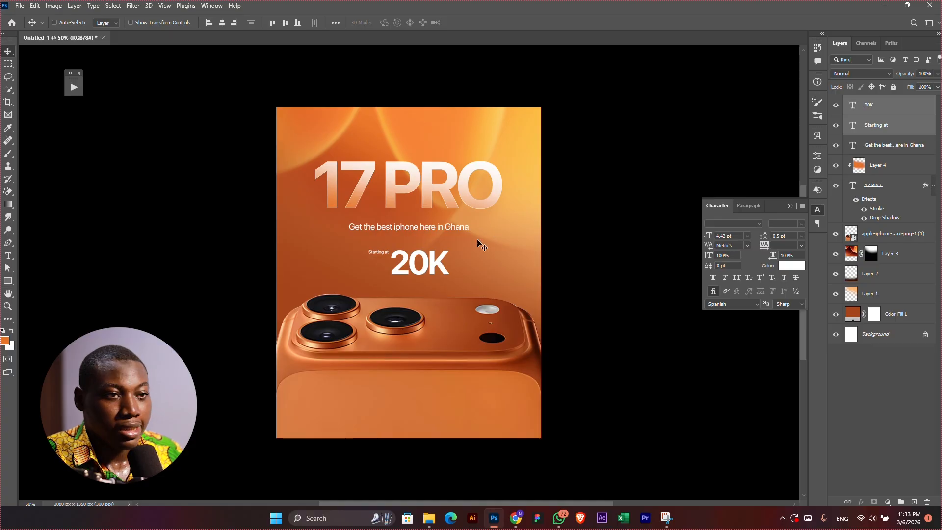
{"action": "left_click", "coordinate": [878, 105]}
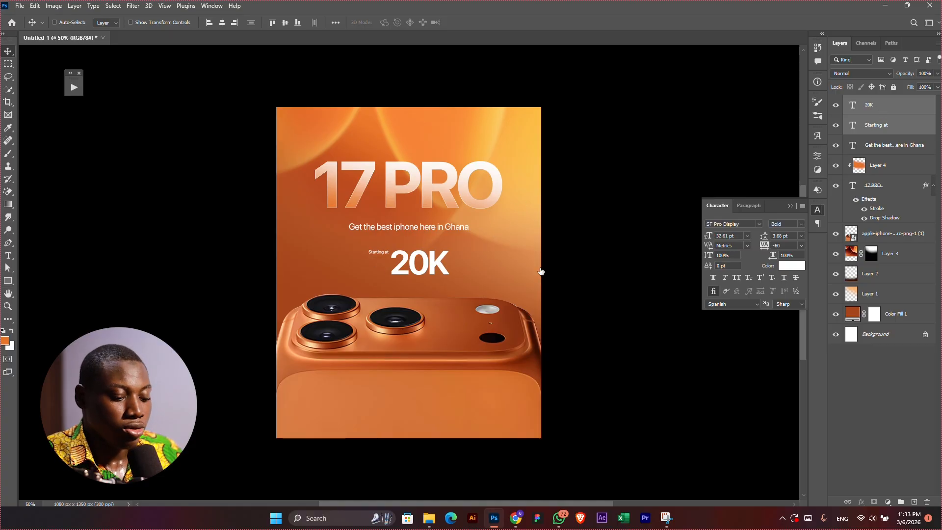
{"action": "key", "text": "ctrl+t"}
{"action": "left_click_drag", "start_coordinate": [449, 242], "coordinate": [453, 239]}
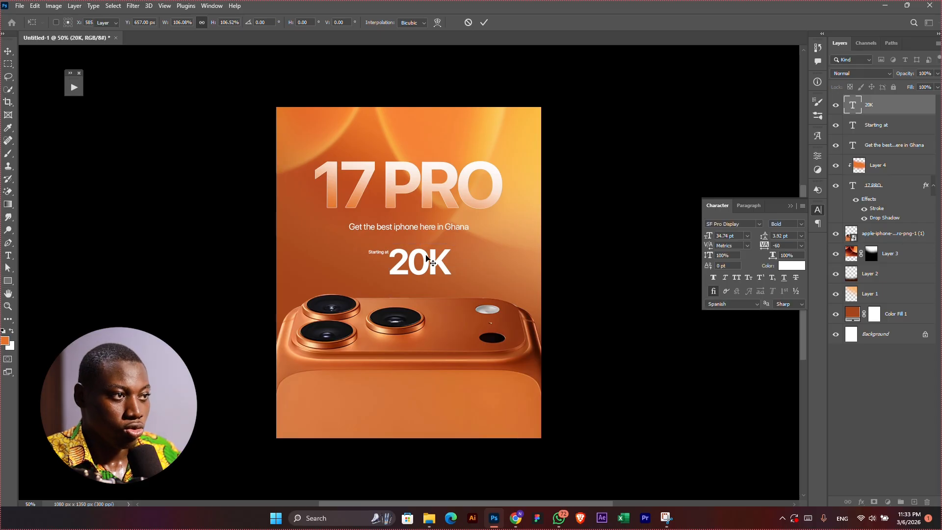
{"action": "key", "text": "Return"}
- Move "Starting at" about 80 px to the left of its place and add "GHS" in front of the "20K" price
{"action": "left_click", "coordinate": [377, 253]}
{"action": "left_click_drag", "start_coordinate": [407, 250], "coordinate": [387, 251]}
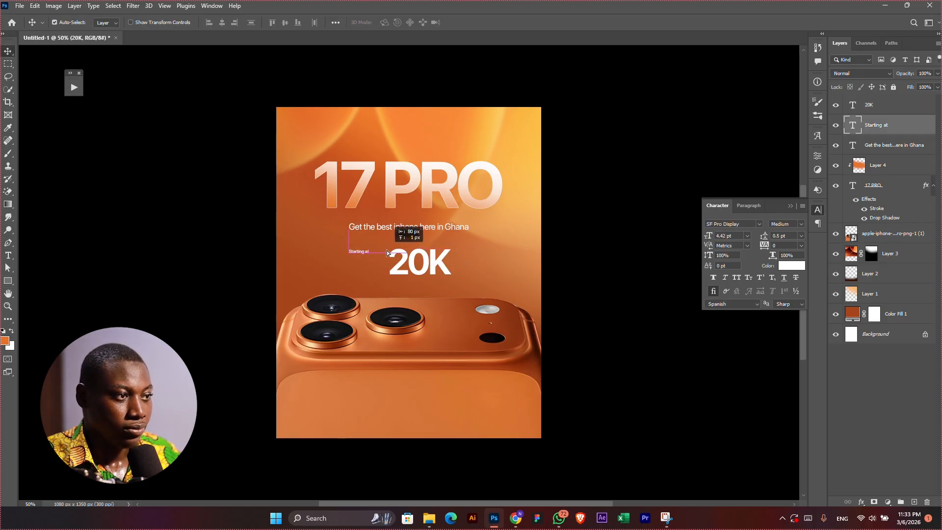
{"action": "left_click", "coordinate": [397, 263]}
{"action": "double_click", "coordinate": [390, 262]}
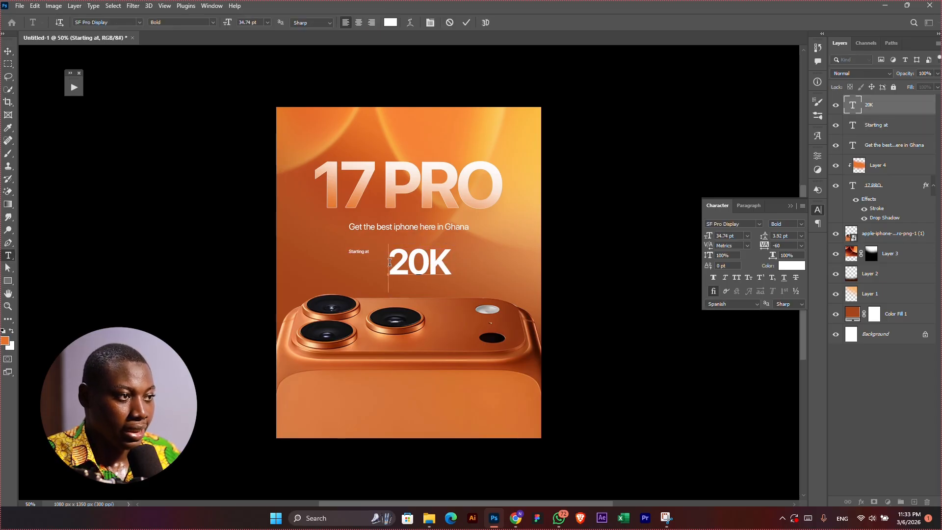
{"action": "type", "text": "GHS"}
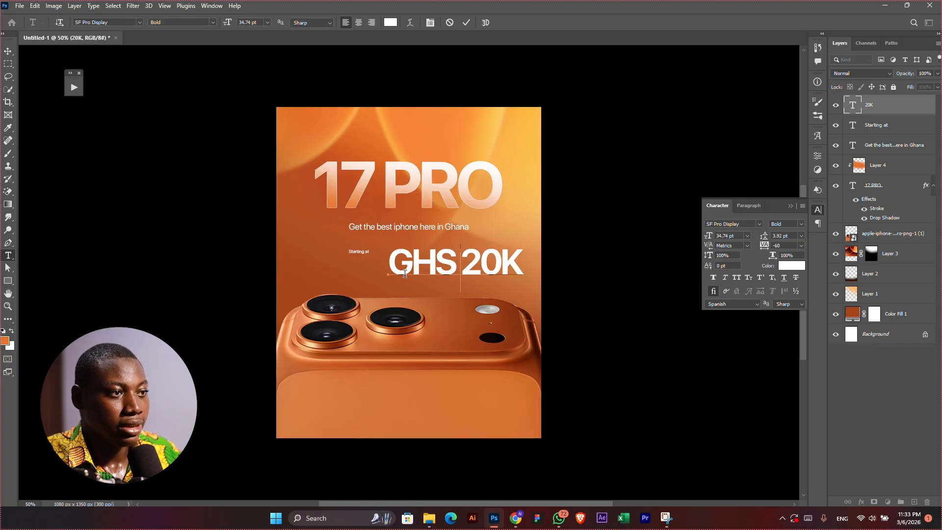
- Center the "GHS 20K" price horizontally on the canvas and move it slightly down
{"action": "left_click", "coordinate": [8, 51]}
{"action": "key", "text": "ctrl+a"}
{"action": "left_click", "coordinate": [222, 23]}
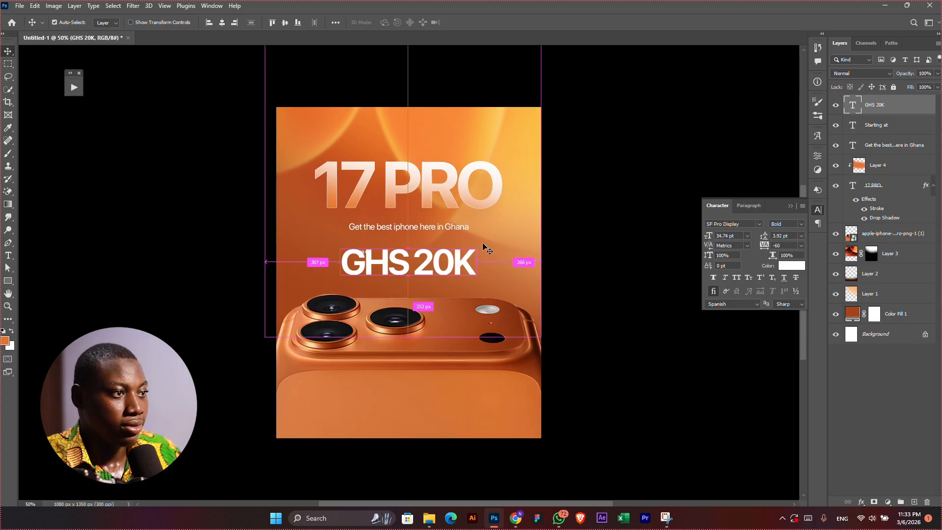
{"action": "key", "text": "ctrl+d"}
{"action": "left_click_drag", "start_coordinate": [472, 264], "coordinate": [470, 269]}
- Place "Starting at" centered just above the "GHS 20K" price and enlarge it to about 5.15 pt
{"action": "left_click", "coordinate": [878, 126]}
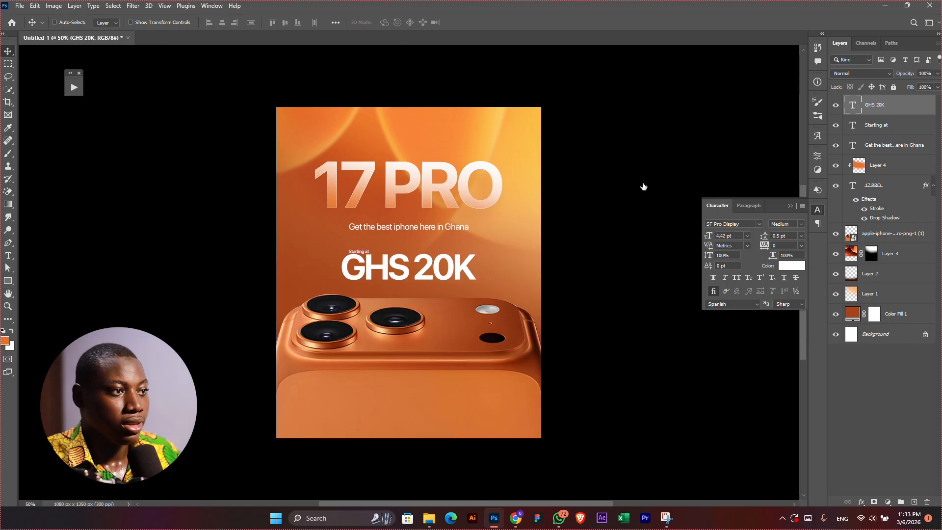
{"action": "left_click_drag", "start_coordinate": [372, 278], "coordinate": [421, 269]}
{"action": "left_click_drag", "start_coordinate": [455, 260], "coordinate": [456, 252]}
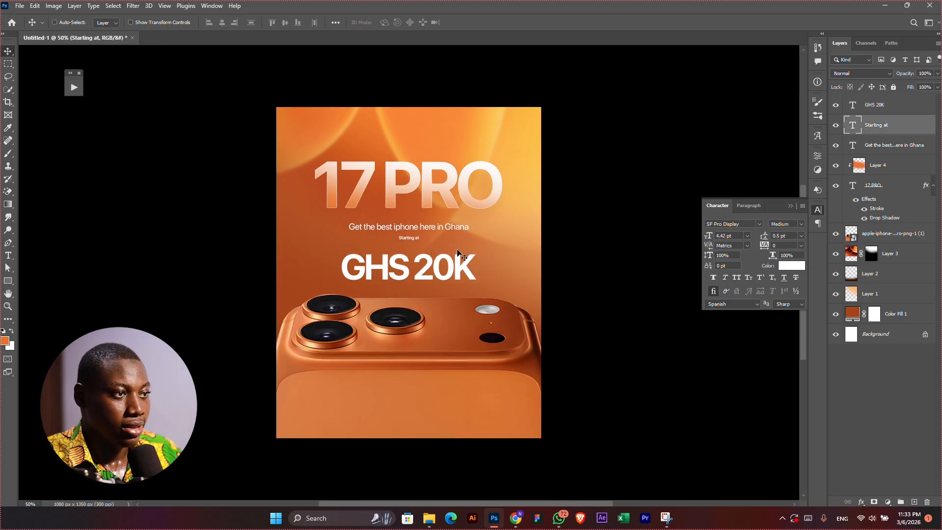
{"action": "key", "text": "ctrl+t"}
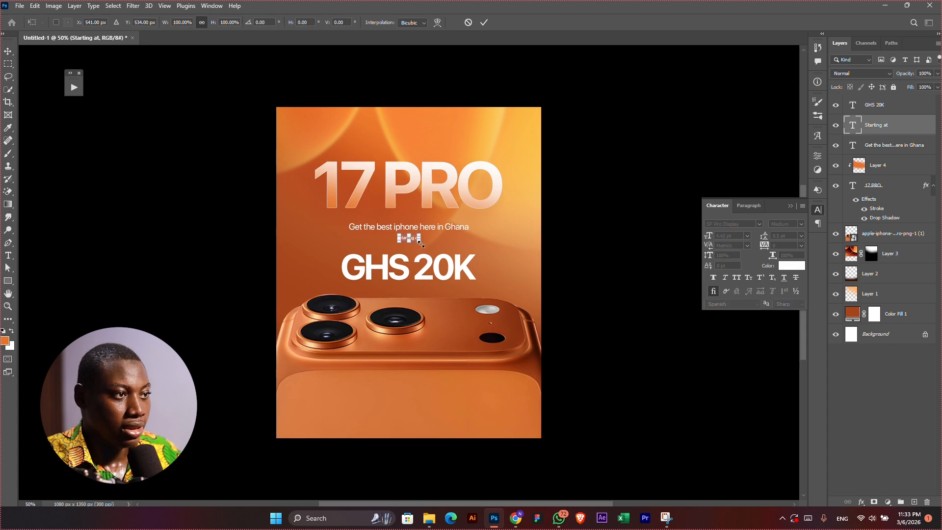
{"action": "left_click_drag", "start_coordinate": [421, 244], "coordinate": [426, 259]}
{"action": "key", "text": "Return"}
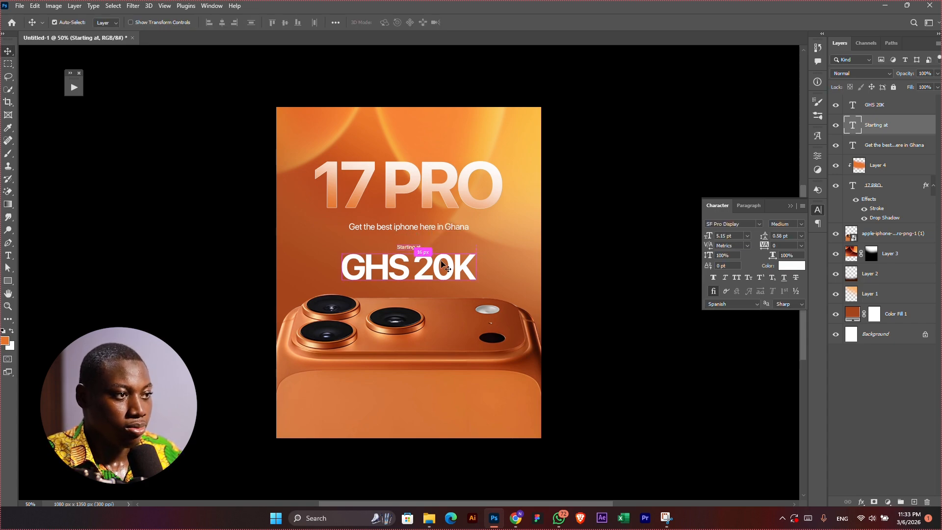
- Scale the "GHS 20K" price down to about 79% around its center, to a text size of about 27.29 pt
{"action": "left_click", "coordinate": [446, 267]}
{"action": "key", "text": "ctrl+t"}
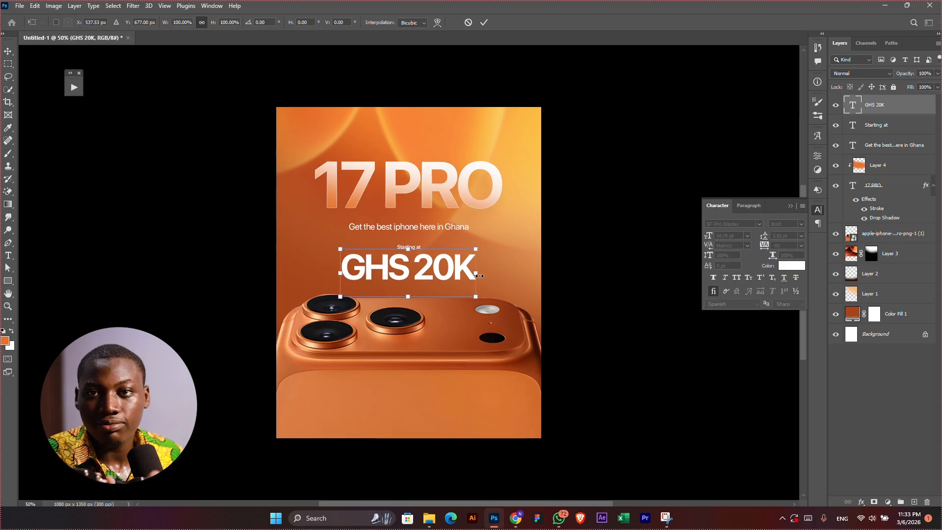
{"action": "left_click_drag", "start_coordinate": [480, 276], "coordinate": [465, 275]}
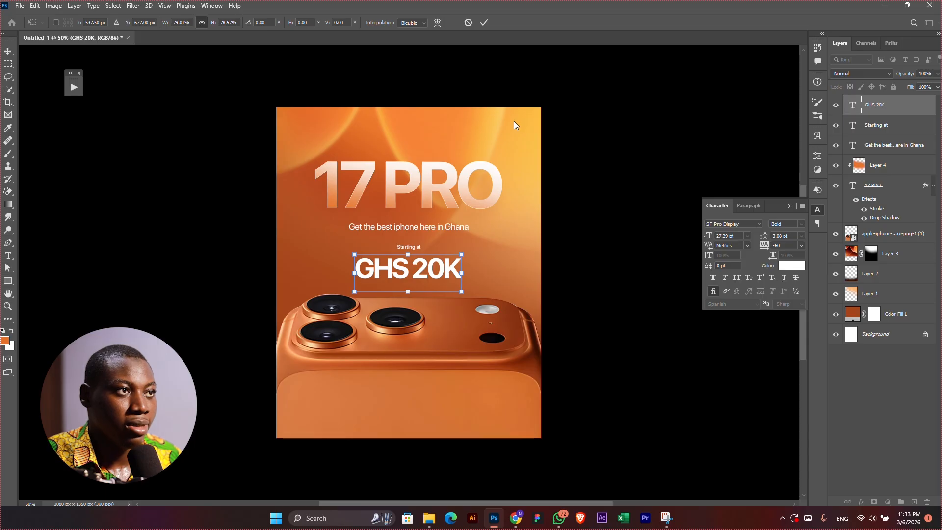
{"action": "left_click", "coordinate": [8, 51]}
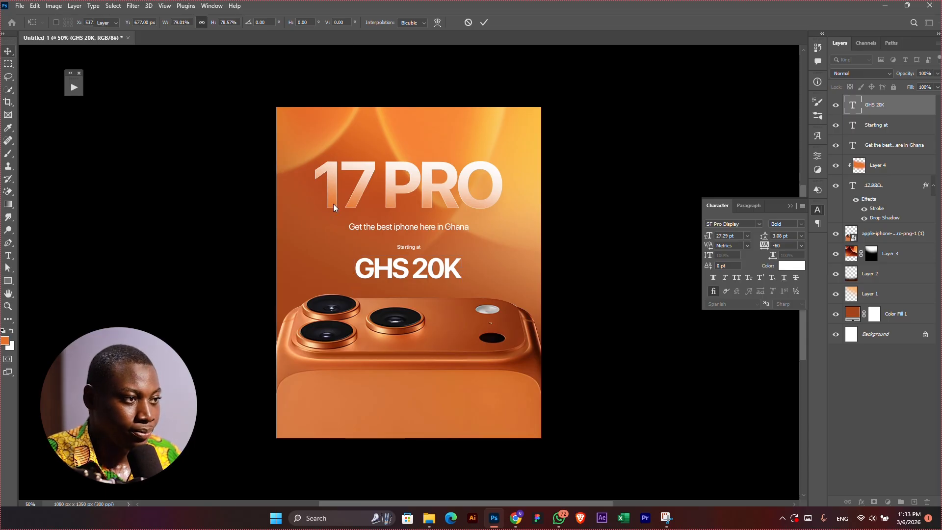
{"action": "key", "text": "ctrl+a"}
{"action": "key", "text": "ctrl+d"}
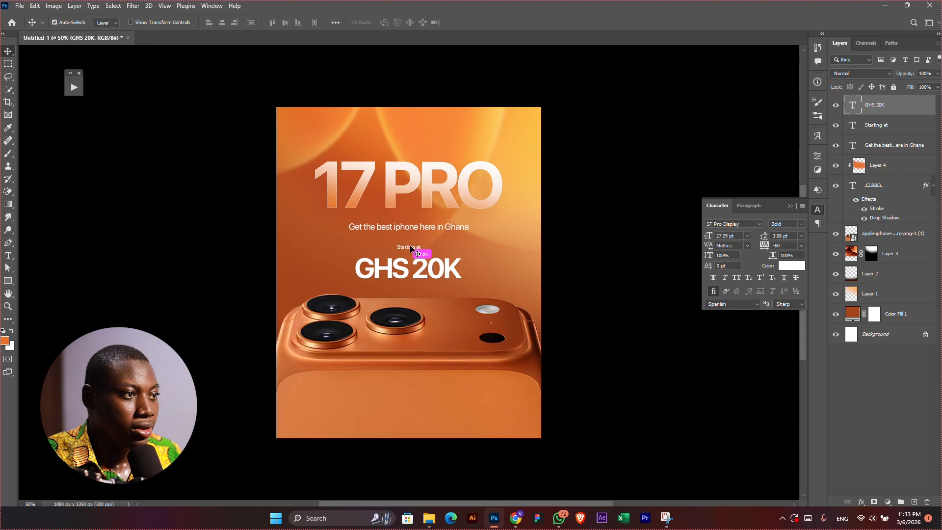
- Move "Starting at" slightly down, closer to the "GHS 20K" price, and collapse the character settings
{"action": "left_click", "coordinate": [411, 247]}
{"action": "left_click_drag", "start_coordinate": [411, 247], "coordinate": [410, 248]}
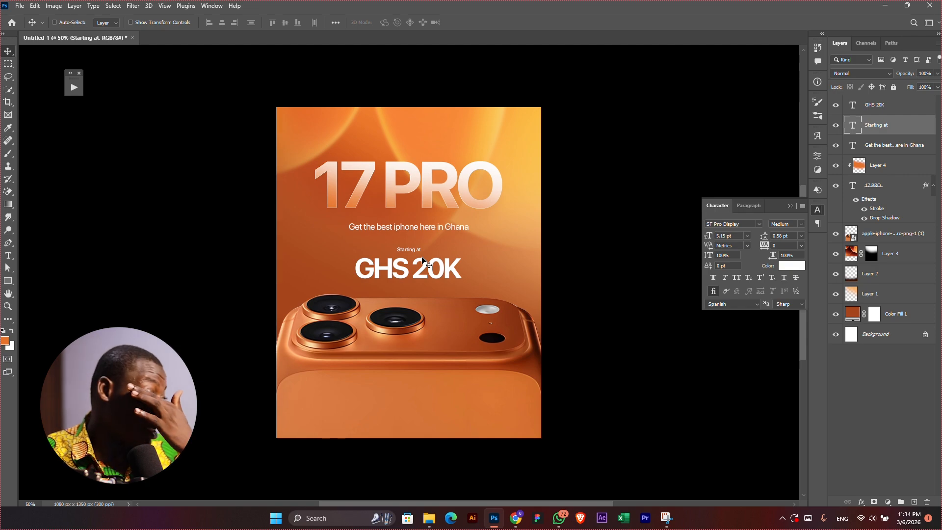
{"action": "left_click", "coordinate": [789, 206]}
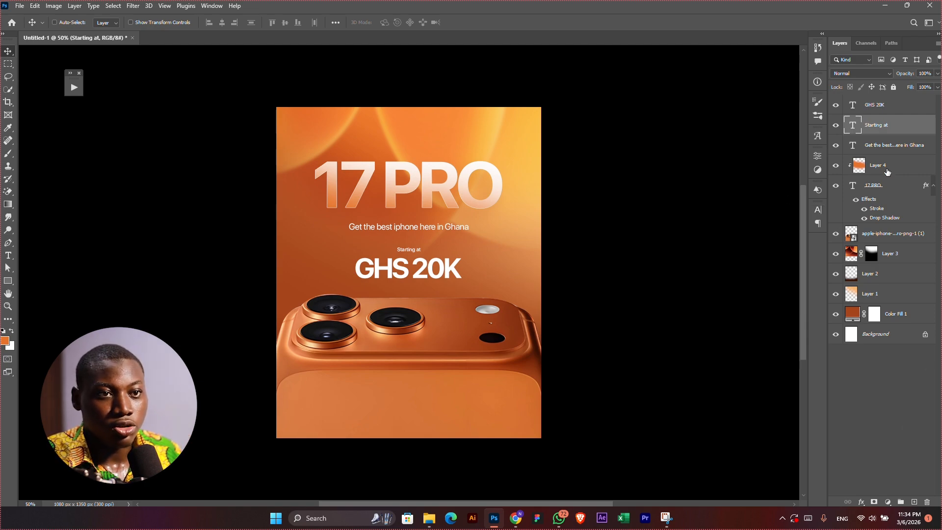
- Duplicate the orange Layer 4 to the top of the layer stack and clip the copy to the "GHS 20K" text
{"action": "left_click", "coordinate": [906, 170]}
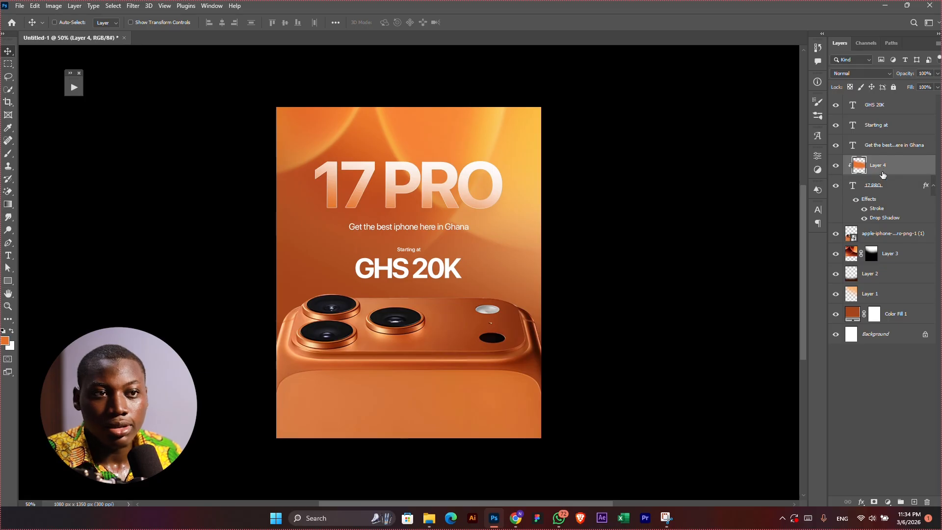
{"action": "left_click", "coordinate": [837, 166]}
{"action": "left_click", "coordinate": [836, 166]}
{"action": "left_click", "coordinate": [836, 166]}
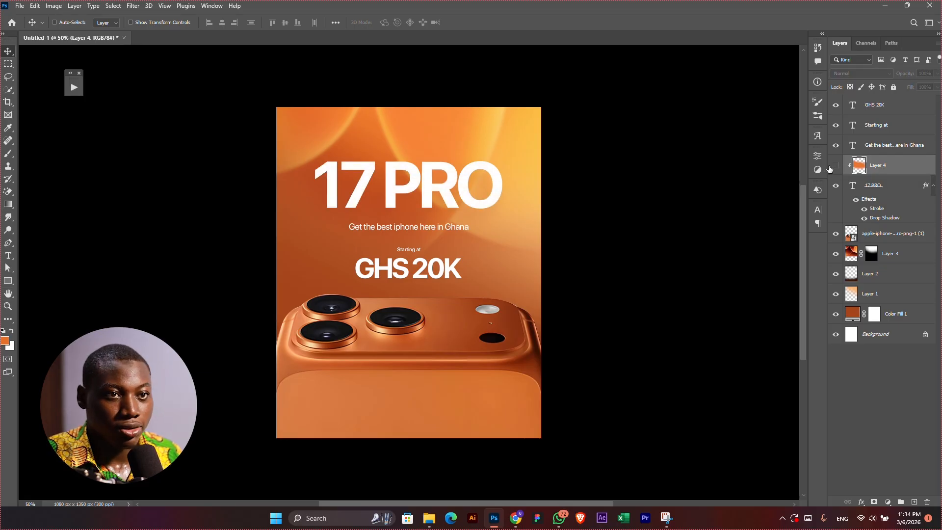
{"action": "left_click", "coordinate": [837, 165]}
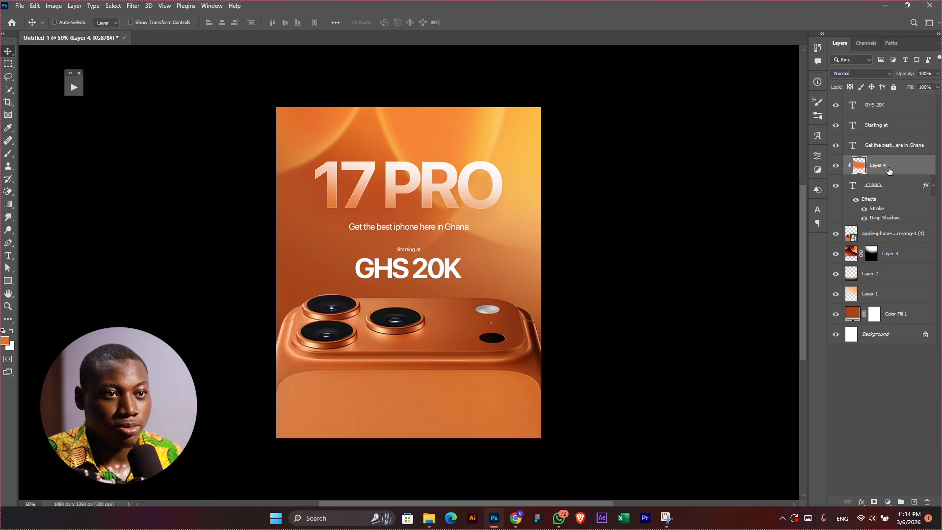
{"action": "key", "text": "ctrl+j"}
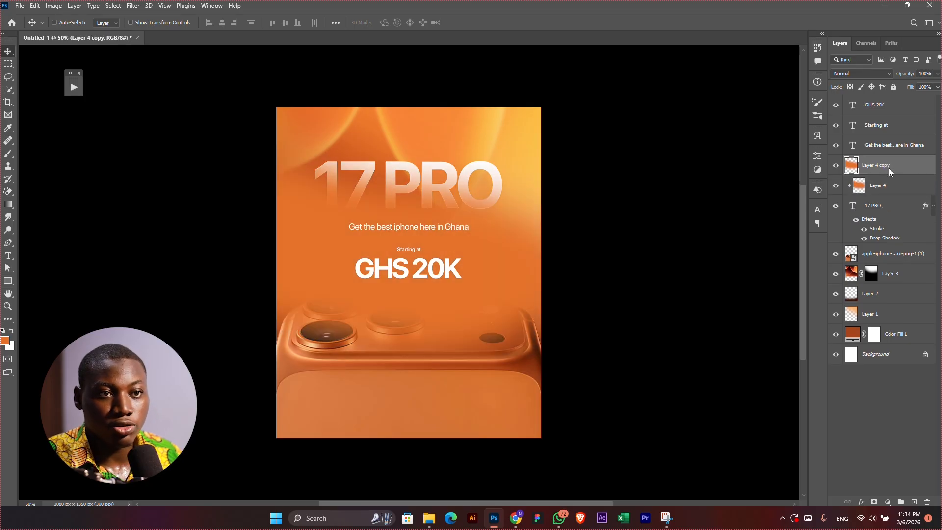
{"action": "left_click_drag", "start_coordinate": [901, 170], "coordinate": [885, 111]}
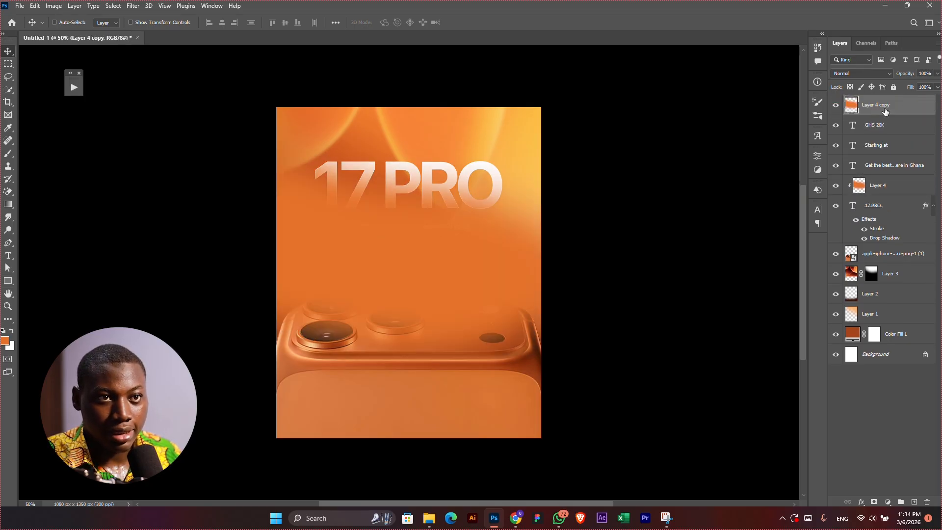
{"action": "left_click", "coordinate": [890, 116], "text": "alt"}
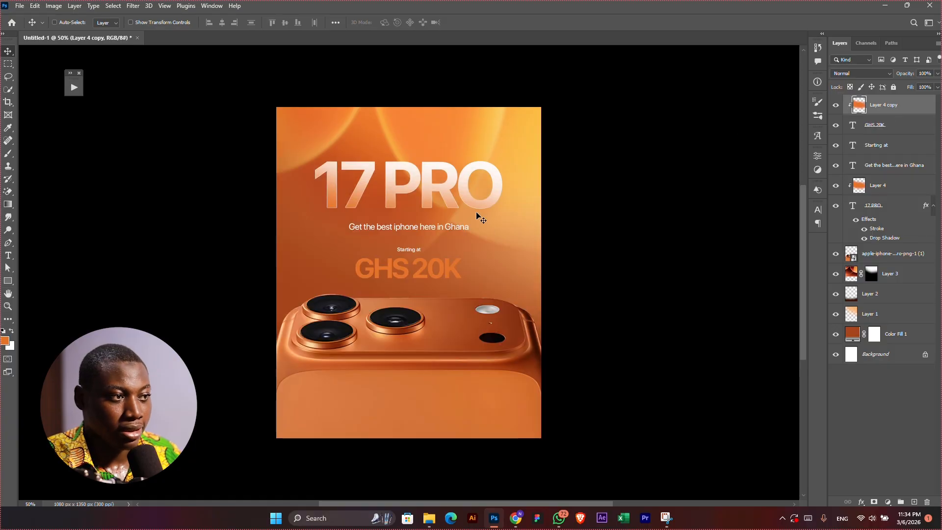
- Scale the clipped Layer 4 copy to about 68%, rotate it about 14.4° and position it so orange fades into the lower part of "GHS"
{"action": "left_click_drag", "start_coordinate": [499, 209], "coordinate": [479, 219]}
{"action": "key", "text": "ctrl+t"}
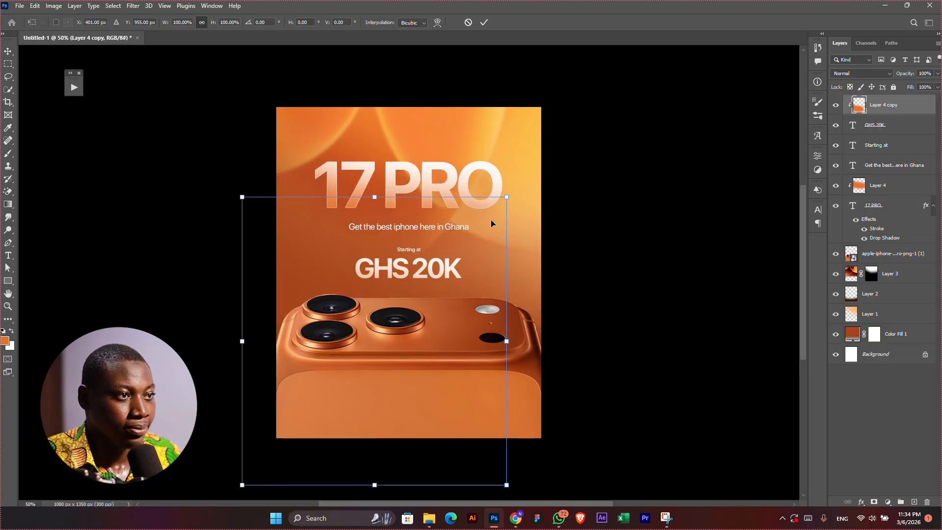
{"action": "left_click_drag", "start_coordinate": [507, 197], "coordinate": [467, 242]}
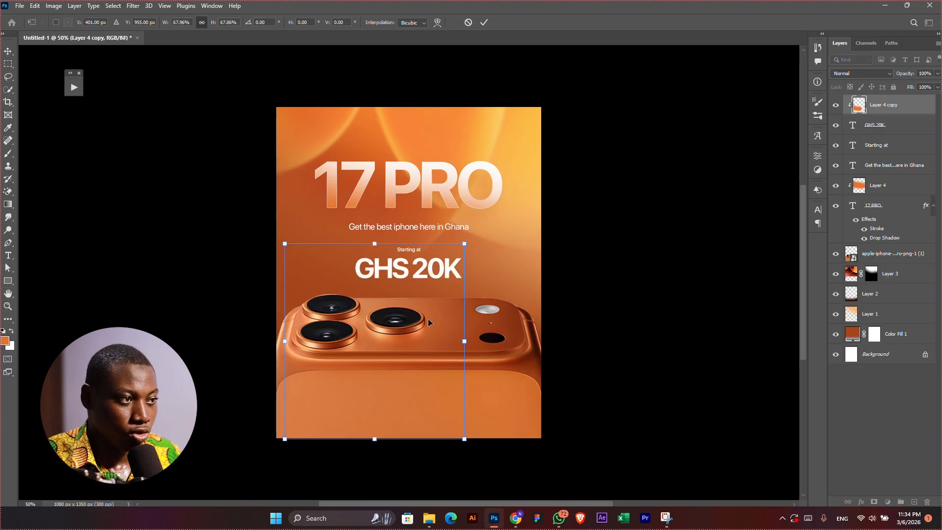
{"action": "left_click_drag", "start_coordinate": [428, 322], "coordinate": [439, 295]}
{"action": "left_click_drag", "start_coordinate": [543, 216], "coordinate": [550, 280]}
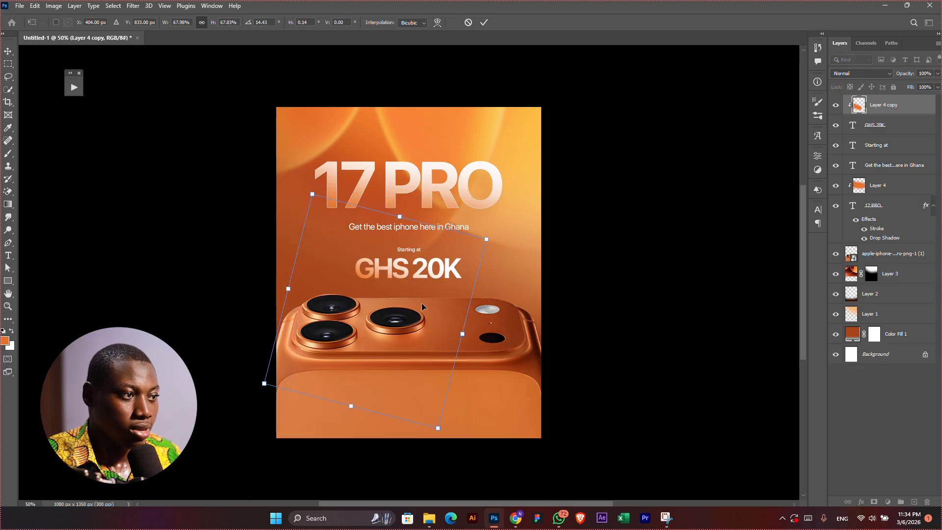
{"action": "key", "text": "Return"}
- Move Layer 2 directly above Layer 3 in the layer stack and check its effect by toggling its visibility
{"action": "left_click", "coordinate": [883, 293]}
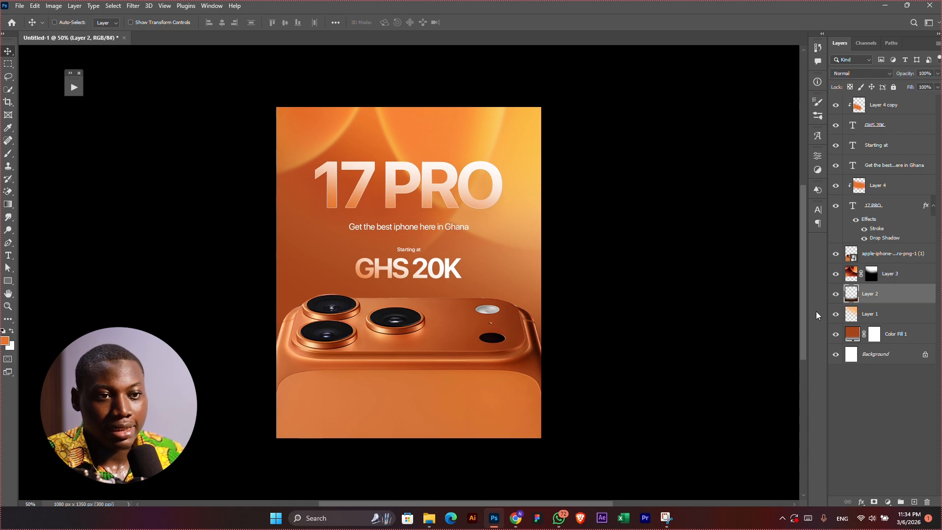
{"action": "left_click_drag", "start_coordinate": [877, 294], "coordinate": [844, 269]}
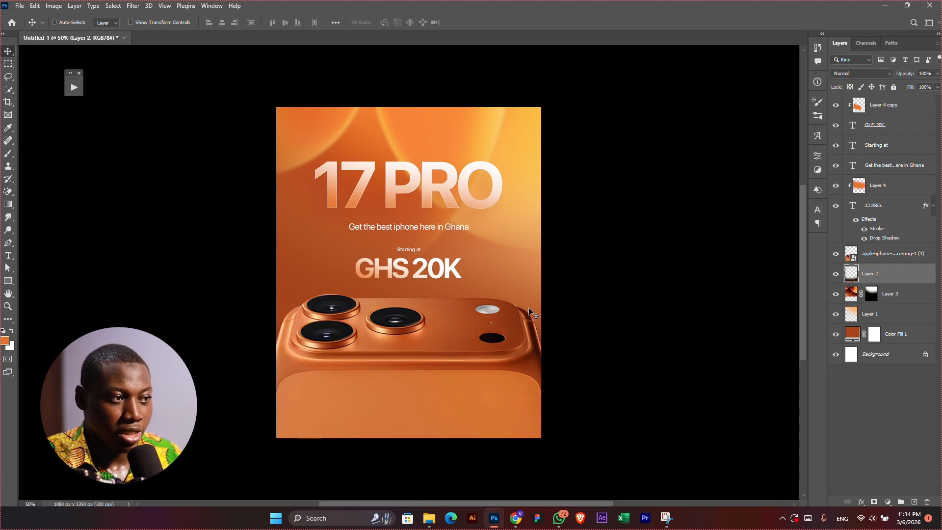
{"action": "left_click", "coordinate": [836, 272]}
{"action": "left_click", "coordinate": [836, 272]}
- Stretch the dark gradient on Layer 2 upward until its upper edge sits just above the canvas
{"action": "left_click_drag", "start_coordinate": [520, 343], "coordinate": [515, 287]}
{"action": "key", "text": "ctrl+z"}
{"action": "key", "text": "ctrl+t"}
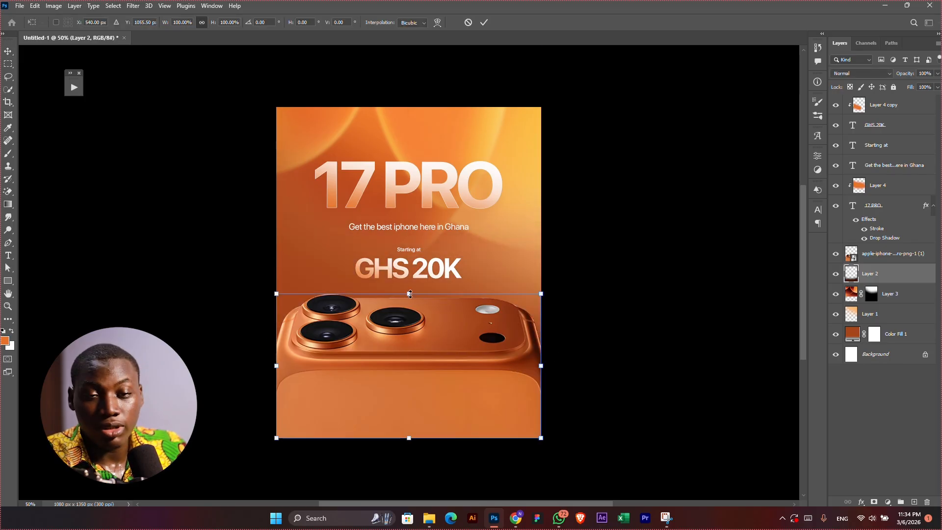
{"action": "left_click_drag", "start_coordinate": [410, 294], "coordinate": [411, 92]}
{"action": "key", "text": "Return"}
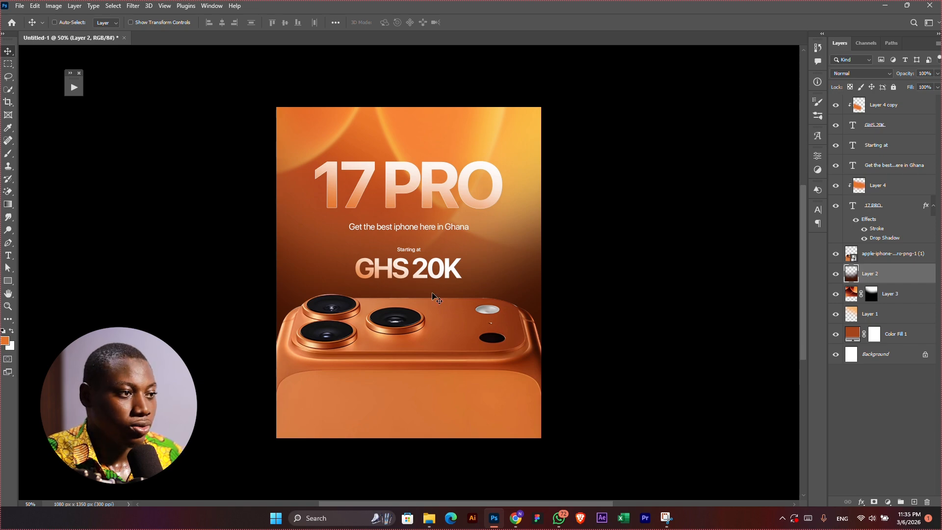
- Shift the Layer 2 dark gradient slightly up and move the orange phone image slightly down
{"action": "mouse_move", "coordinate": [461, 317]}
{"action": "left_mouse_down"}
{"action": "mouse_move", "coordinate": [452, 282]}
{"action": "mouse_move", "coordinate": [452, 301]}
{"action": "left_mouse_up"}
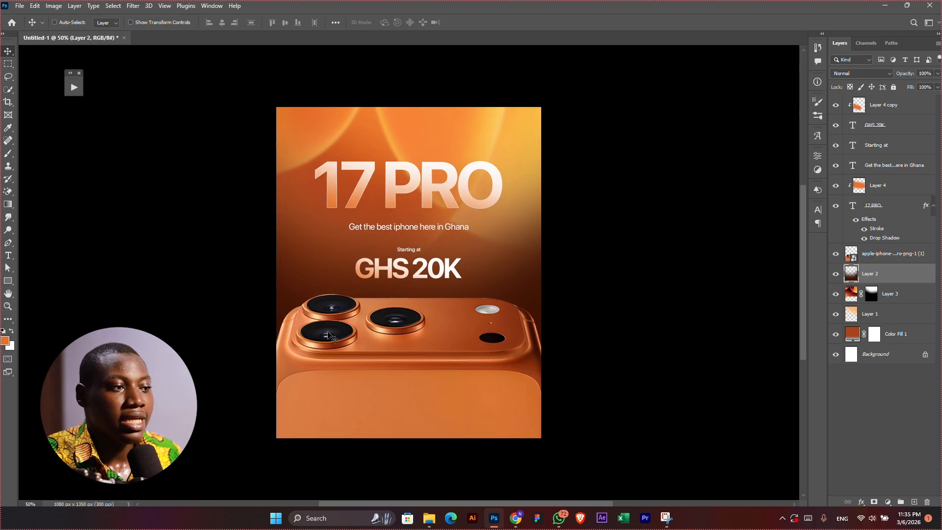
{"action": "left_click", "coordinate": [419, 398], "text": "ctrl"}
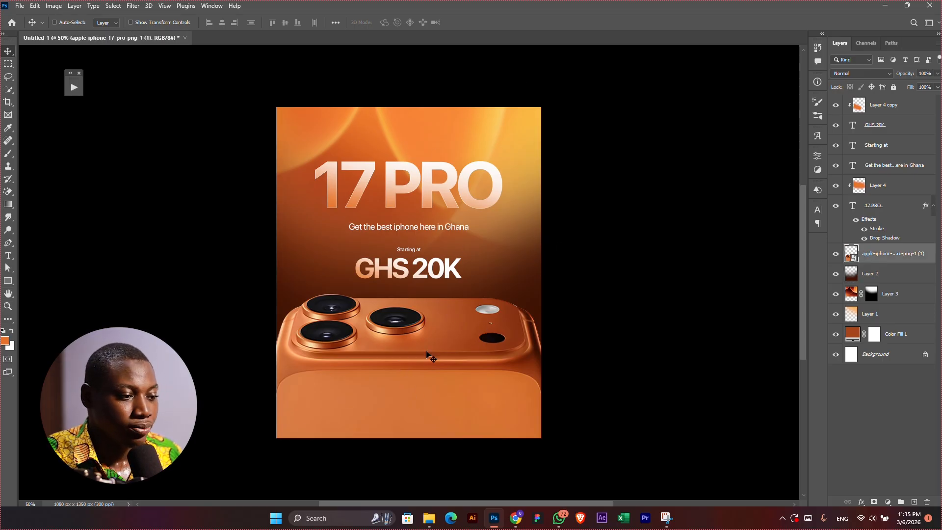
{"action": "left_click_drag", "start_coordinate": [450, 351], "coordinate": [450, 355]}
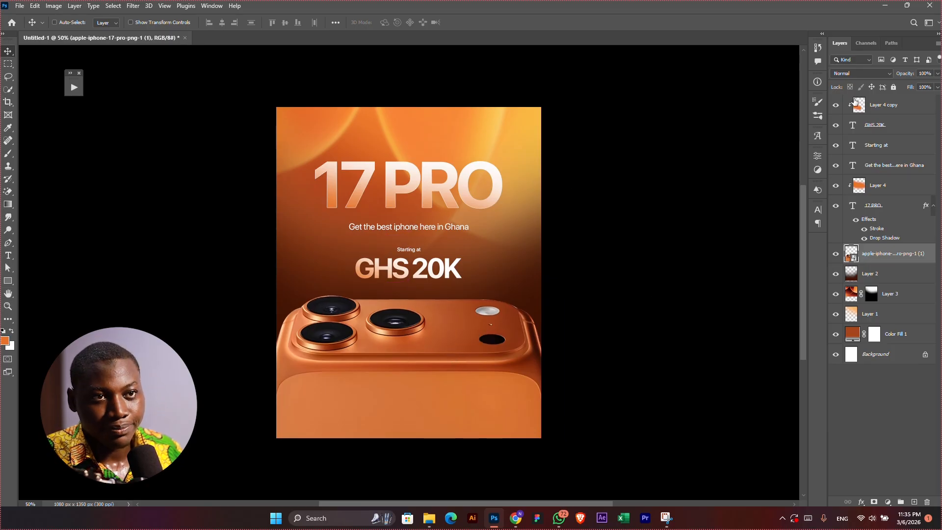
- Select the topmost layer, then find a dark wallpaper with glowing orange outlines on Pinterest in the browser and copy its image
{"action": "left_click", "coordinate": [894, 106]}
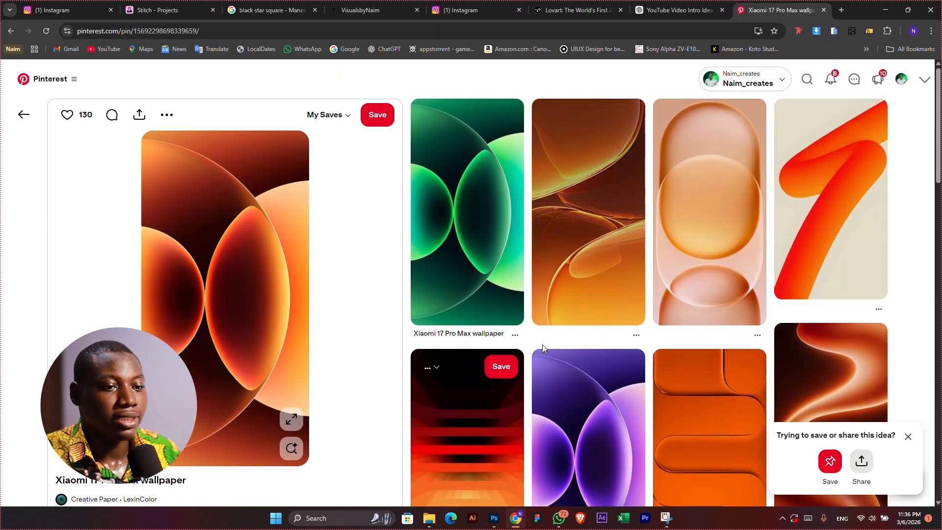
{"action": "scroll", "coordinate": [543, 344], "scroll_direction": "down", "scroll_amount": 3}
{"action": "scroll", "coordinate": [543, 349], "scroll_direction": "down", "scroll_amount": 5}
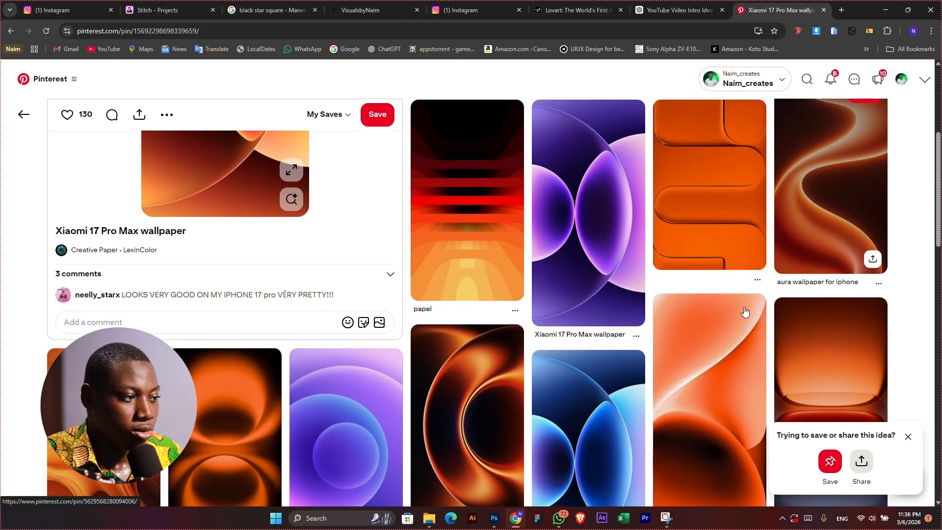
{"action": "scroll", "coordinate": [742, 315], "scroll_direction": "down", "scroll_amount": 10}
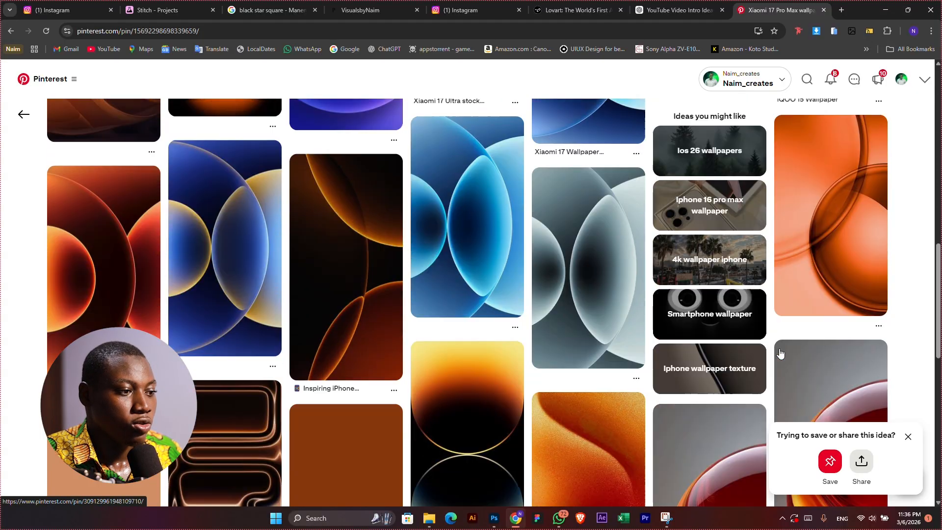
{"action": "scroll", "coordinate": [525, 314], "scroll_direction": "up", "scroll_amount": 2}
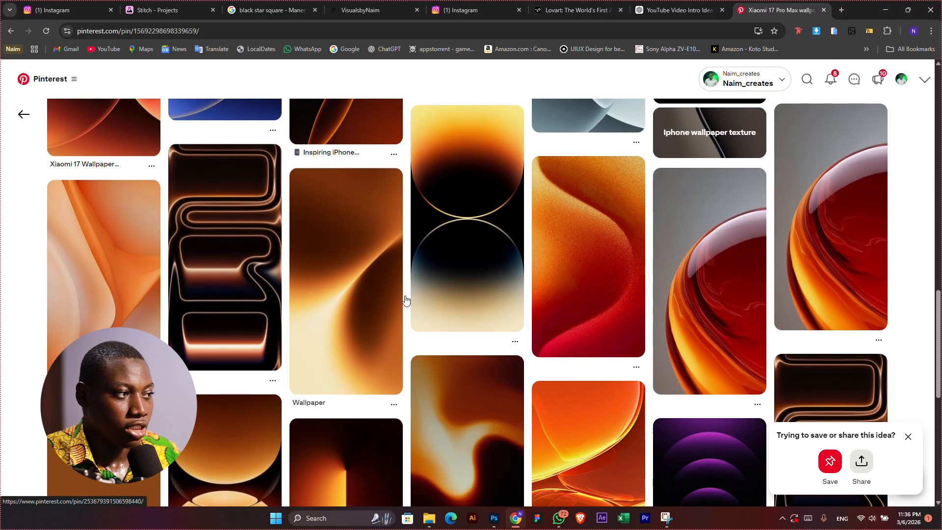
{"action": "left_click", "coordinate": [231, 270]}
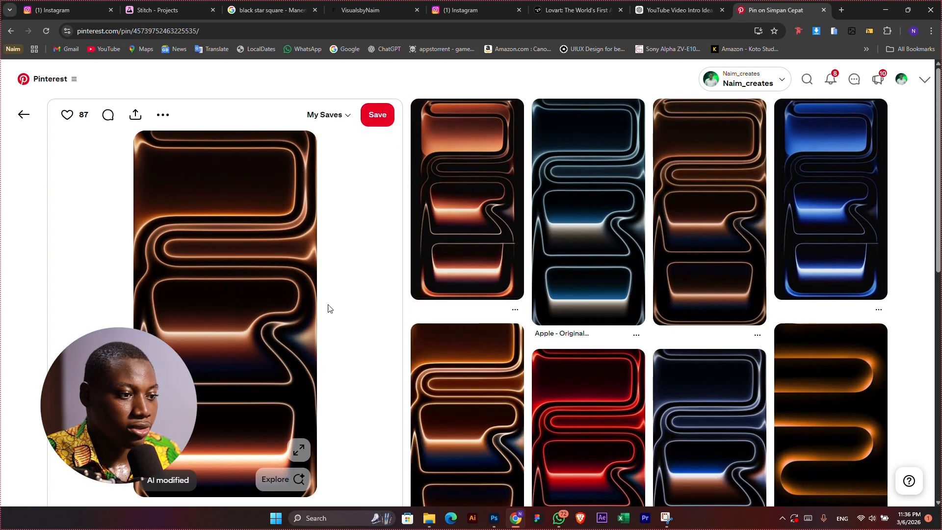
{"action": "right_click", "coordinate": [255, 284]}
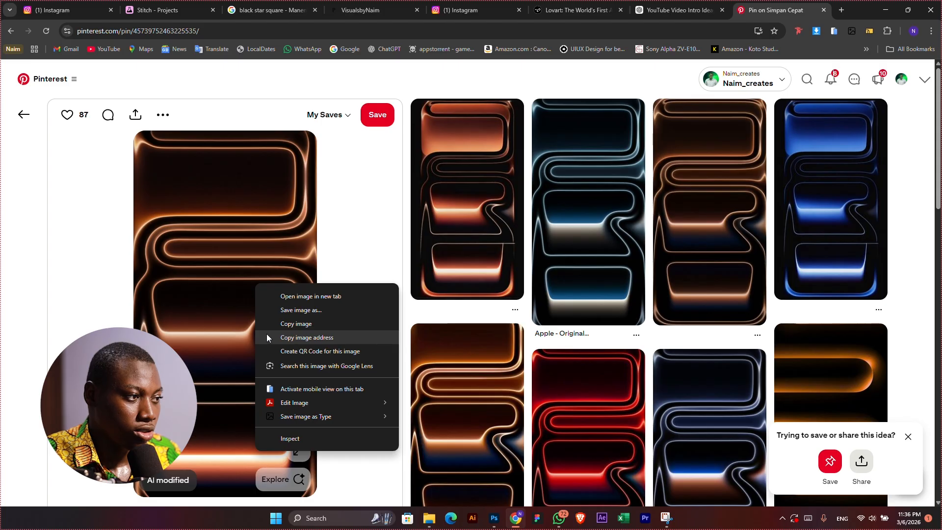
{"action": "left_click", "coordinate": [299, 324]}
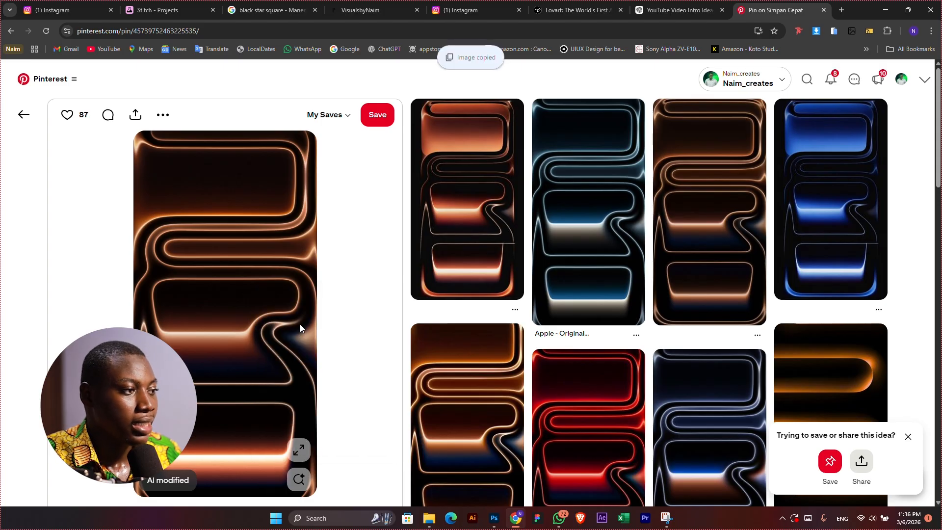
- Switch back to Photoshop, paste the copied wallpaper as the topmost layer and position it to cover the whole canvas
{"action": "left_click", "coordinate": [494, 518]}
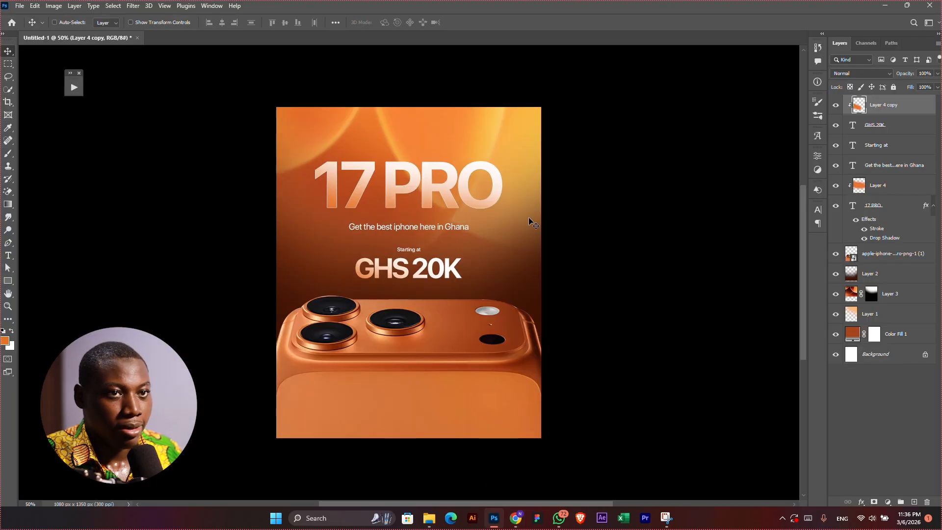
{"action": "key", "text": "ctrl+v"}
{"action": "left_click_drag", "start_coordinate": [475, 296], "coordinate": [447, 295]}
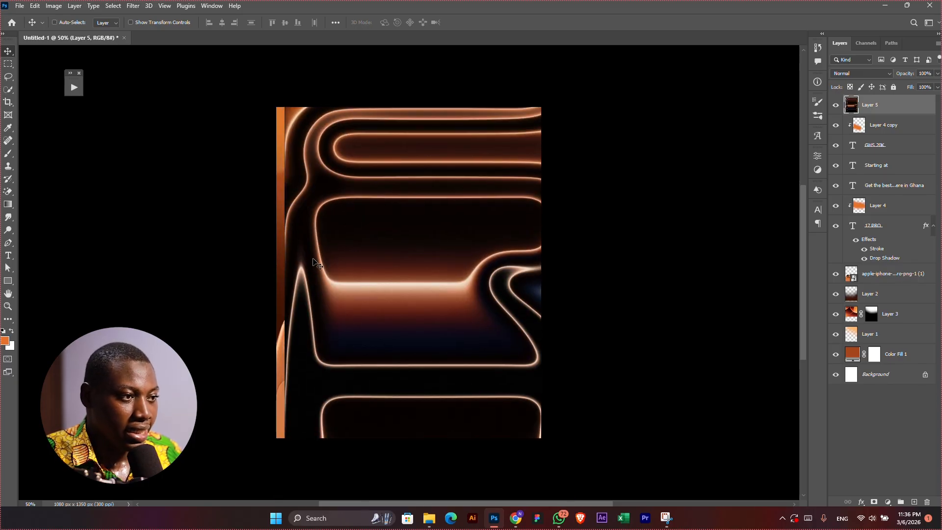
{"action": "left_click_drag", "start_coordinate": [342, 274], "coordinate": [334, 274]}
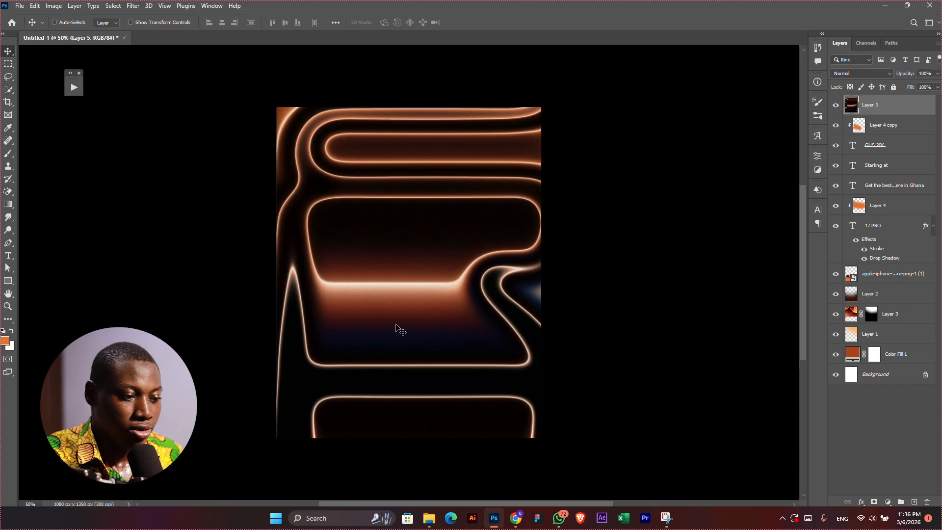
- Copy a rectangular area around the wallpaper's bright central band to a new layer and hide the full wallpaper on Layer 5
{"action": "key", "text": "m"}
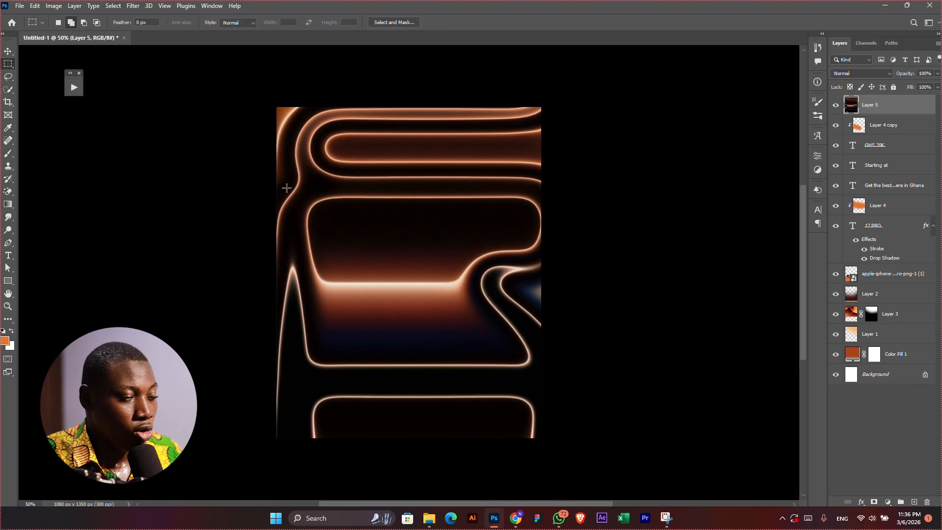
{"action": "right_click", "coordinate": [10, 64]}
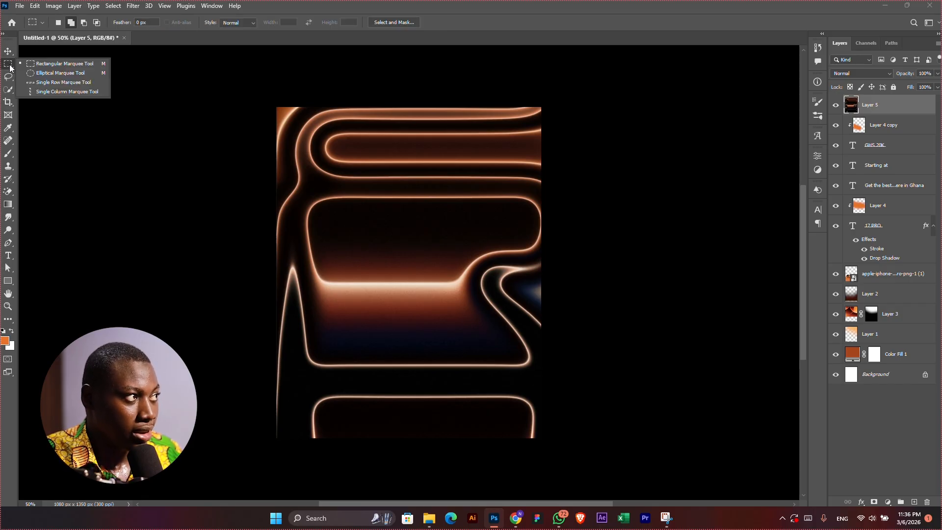
{"action": "left_click", "coordinate": [39, 67]}
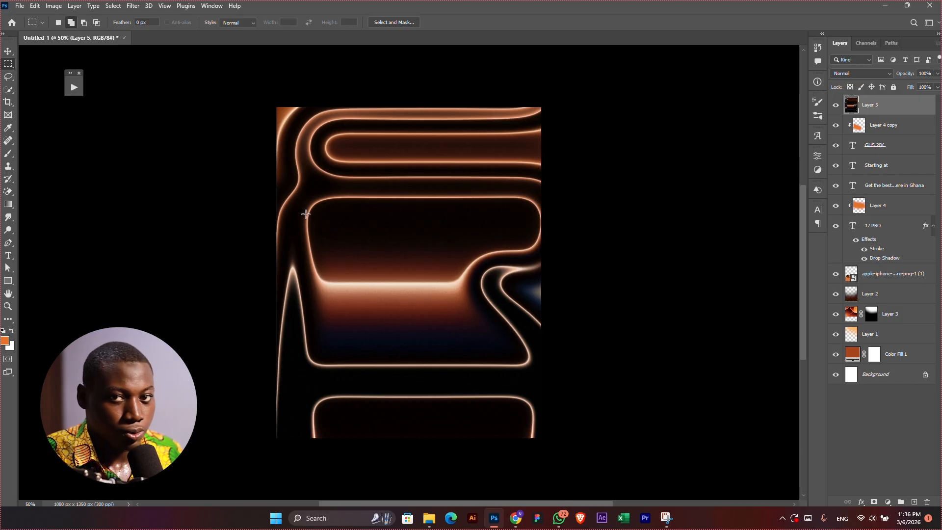
{"action": "left_click_drag", "start_coordinate": [291, 239], "coordinate": [511, 345]}
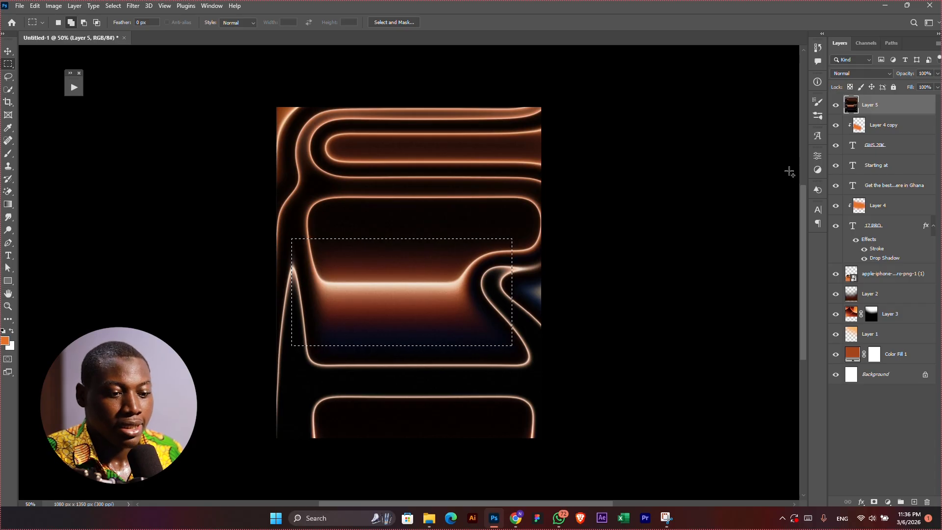
{"action": "key", "text": "ctrl+j"}
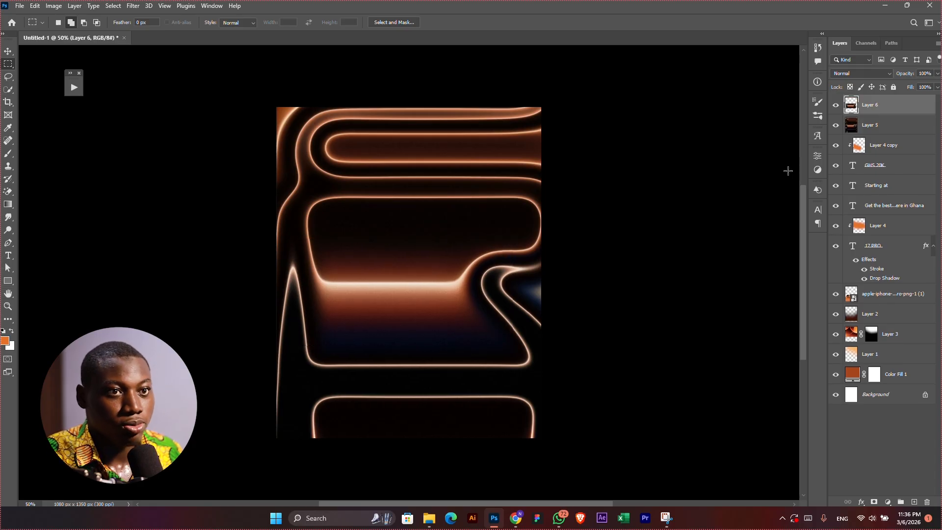
{"action": "key", "text": "v"}
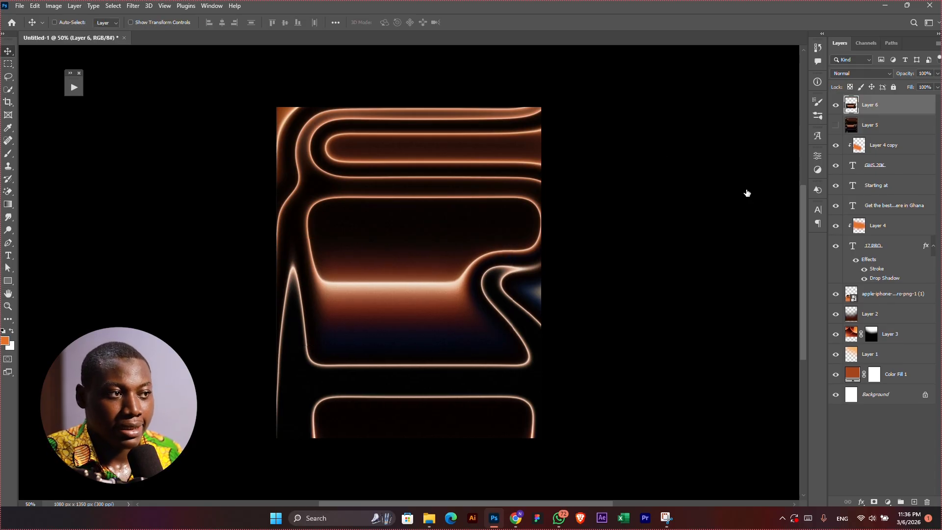
- Move the cut-out wallpaper strip below the "17 PRO" headline and center it horizontally on the canvas
{"action": "left_click_drag", "start_coordinate": [557, 265], "coordinate": [558, 243]}
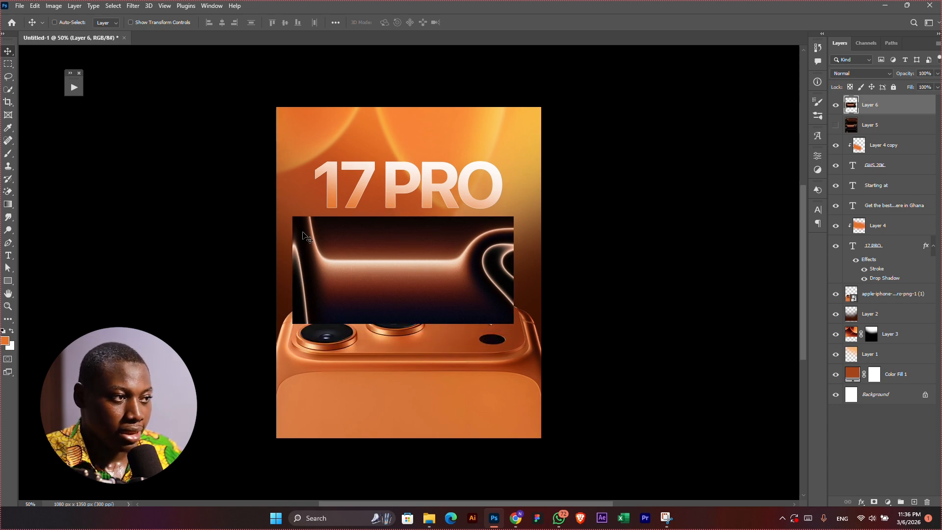
{"action": "left_click_drag", "start_coordinate": [346, 267], "coordinate": [364, 273]}
{"action": "left_click_drag", "start_coordinate": [474, 259], "coordinate": [465, 259]}
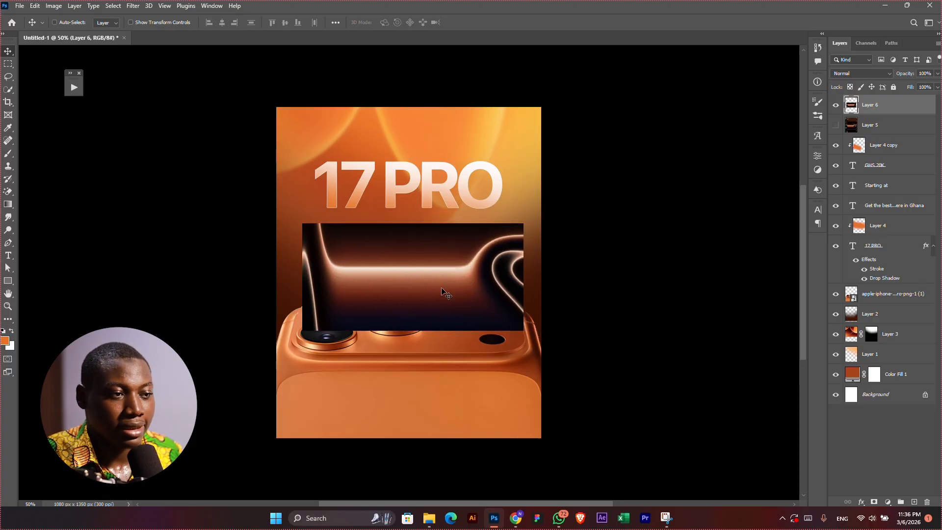
{"action": "left_click_drag", "start_coordinate": [449, 288], "coordinate": [445, 286]}
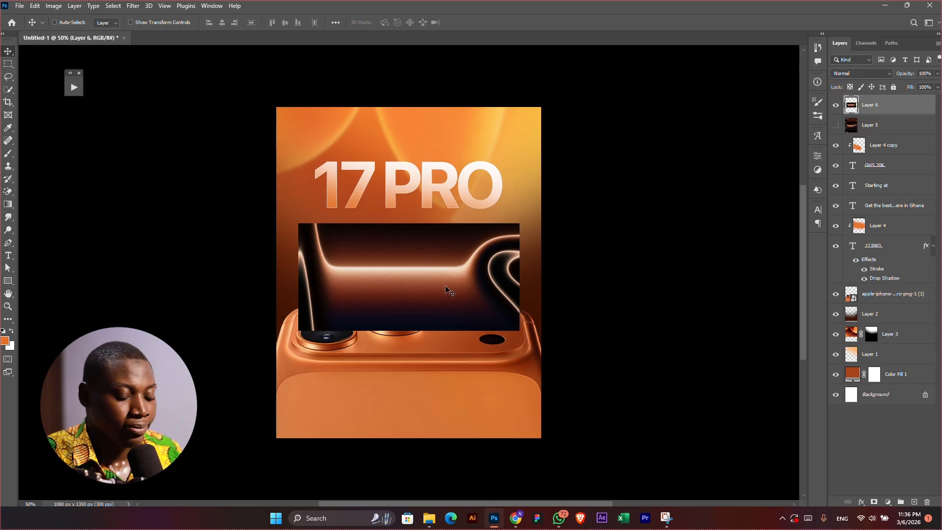
{"action": "key", "text": "ctrl"}
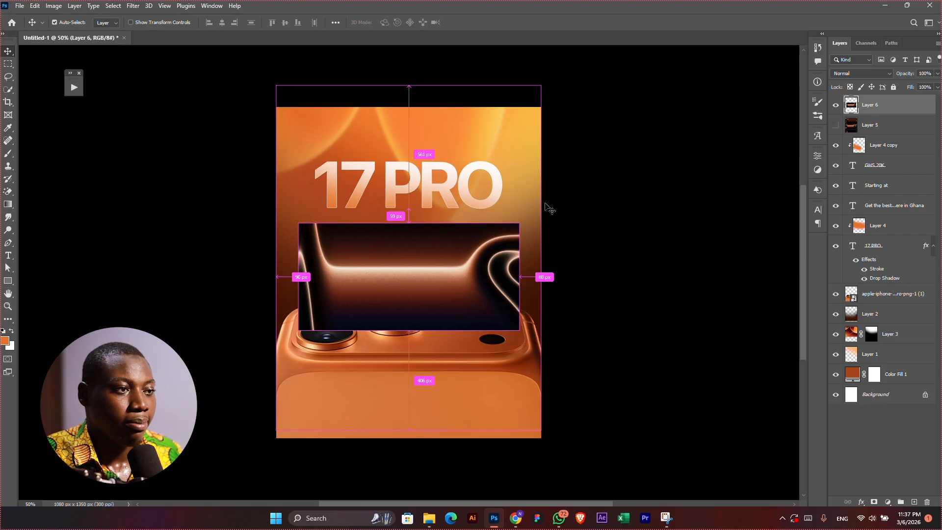
{"action": "key", "text": "ctrl+l"}
{"action": "left_click_drag", "start_coordinate": [522, 97], "coordinate": [582, 107]}
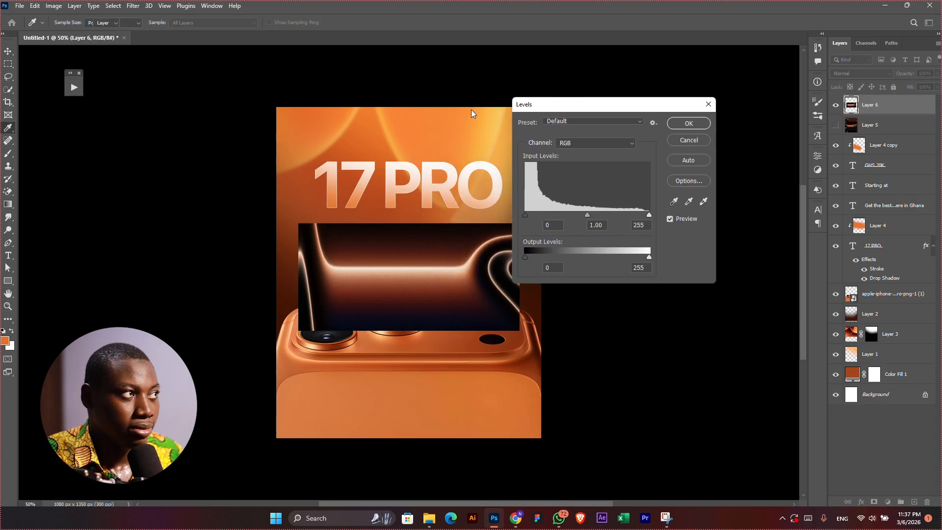
{"action": "left_click", "coordinate": [689, 140]}
- Apply Levels to the wallpaper strip with the black input at 76 and the white input at 195
{"action": "left_click", "coordinate": [55, 6]}
{"action": "mouse_move", "coordinate": [96, 31]}
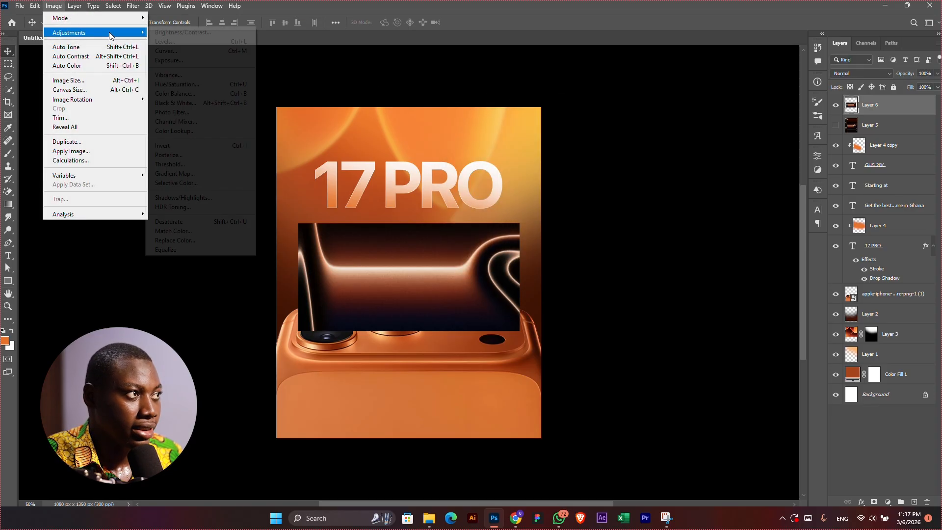
{"action": "key", "text": "ctrl+l"}
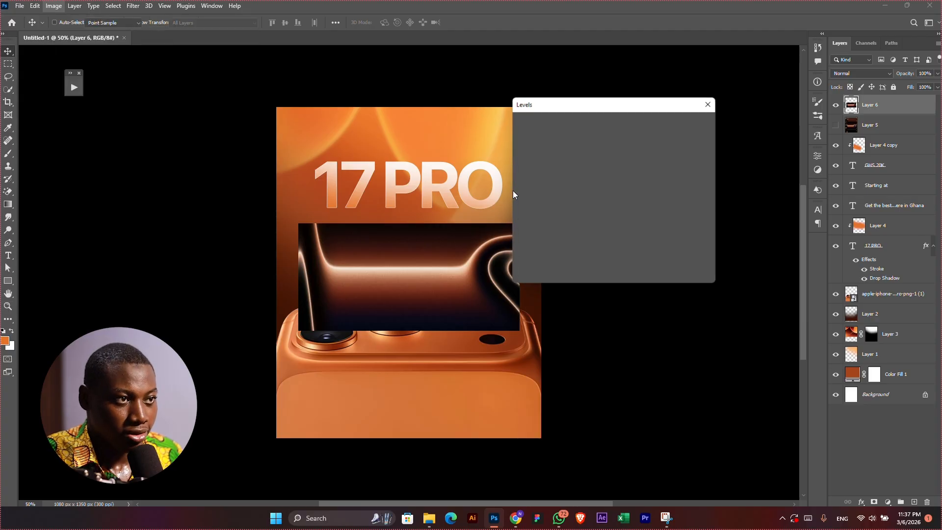
{"action": "left_click_drag", "start_coordinate": [578, 220], "coordinate": [615, 220]}
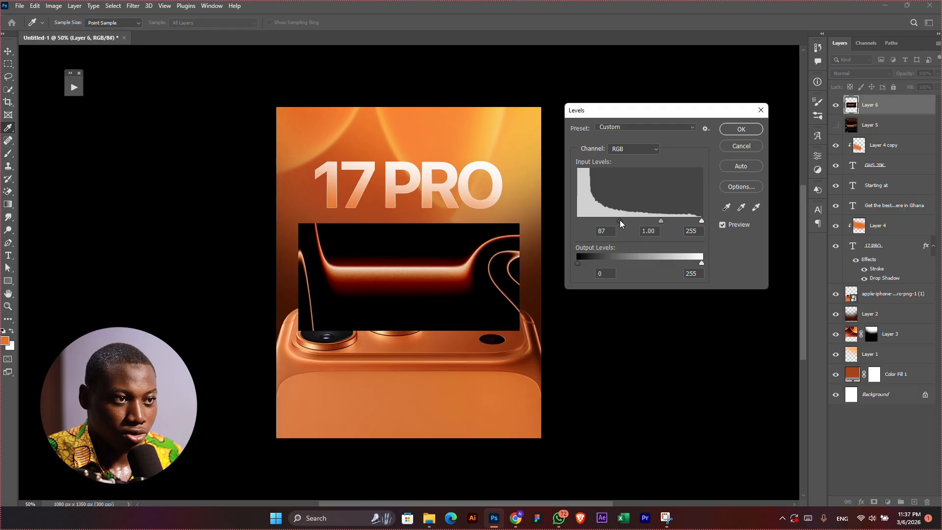
{"action": "left_click_drag", "start_coordinate": [700, 219], "coordinate": [668, 219]}
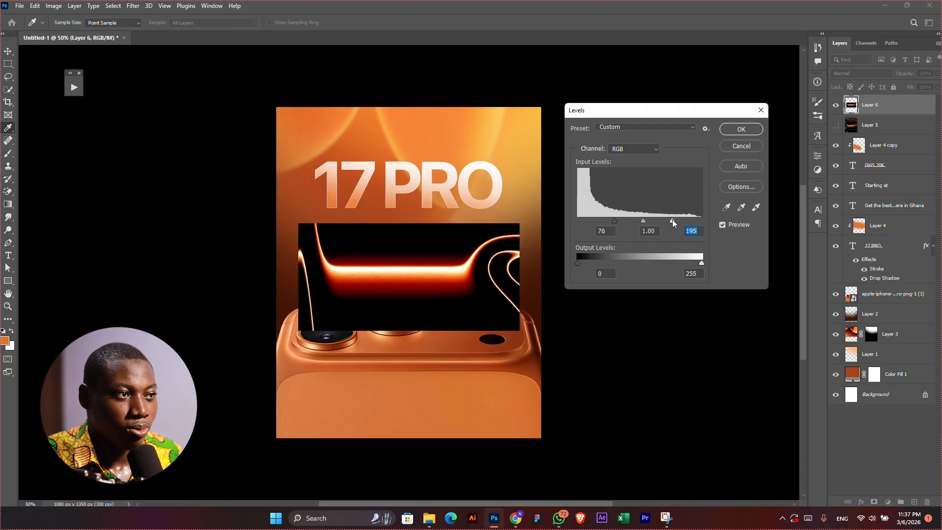
{"action": "left_click", "coordinate": [741, 129]}
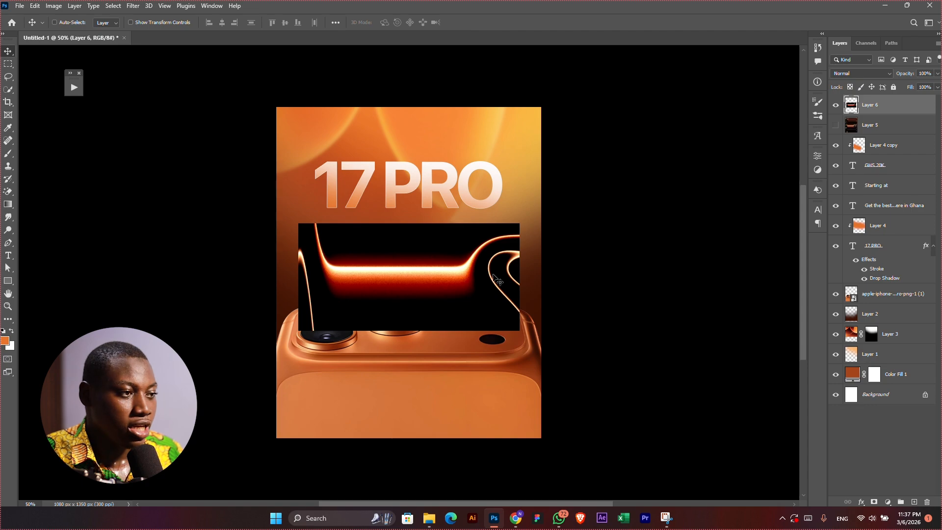
- Set the strip's blend mode to Screen and center the glow over the phone's upper edge
{"action": "left_click", "coordinate": [849, 76]}
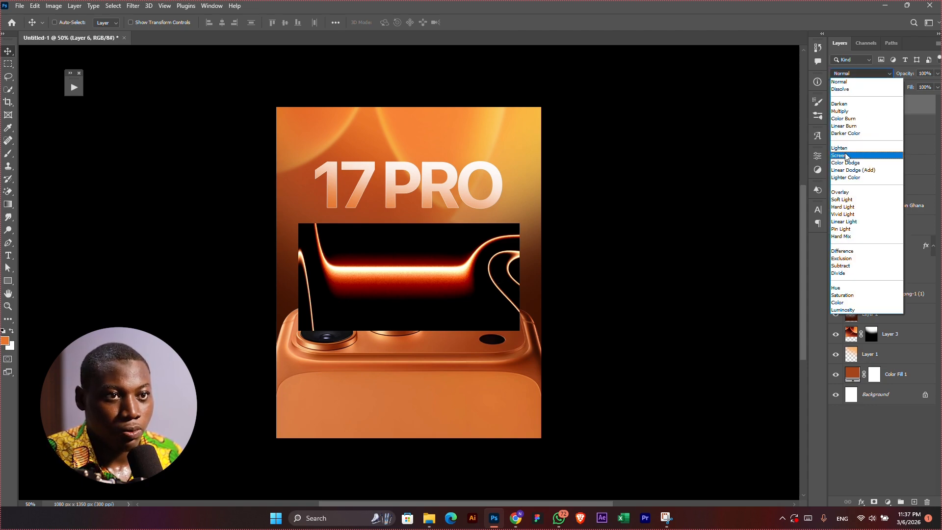
{"action": "left_click", "coordinate": [854, 160]}
{"action": "mouse_move", "coordinate": [502, 293]}
{"action": "left_mouse_down"}
{"action": "mouse_move", "coordinate": [501, 337]}
{"action": "mouse_move", "coordinate": [490, 340]}
{"action": "left_mouse_up"}
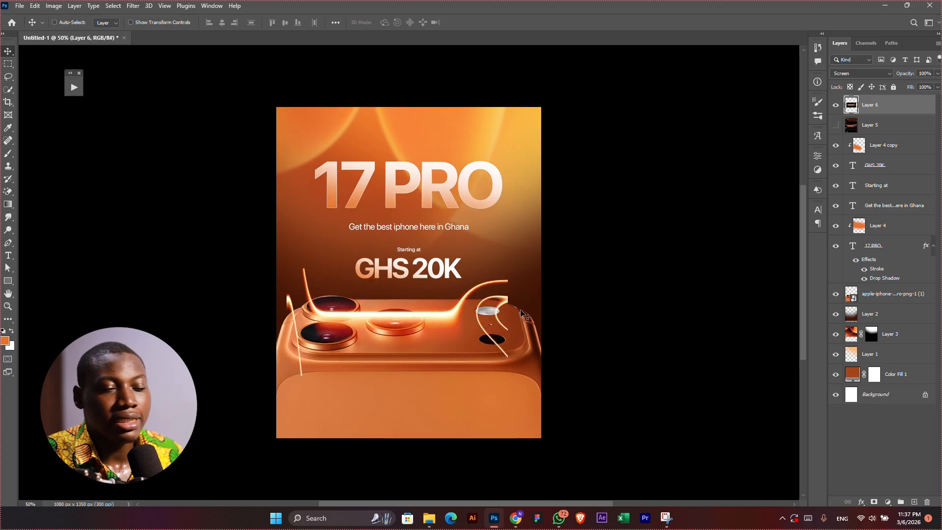
{"action": "left_click_drag", "start_coordinate": [416, 286], "coordinate": [422, 276]}
{"action": "key", "text": "ctrl+t"}
{"action": "left_click_drag", "start_coordinate": [511, 316], "coordinate": [579, 313]}
{"action": "key", "text": "ctrl+z"}
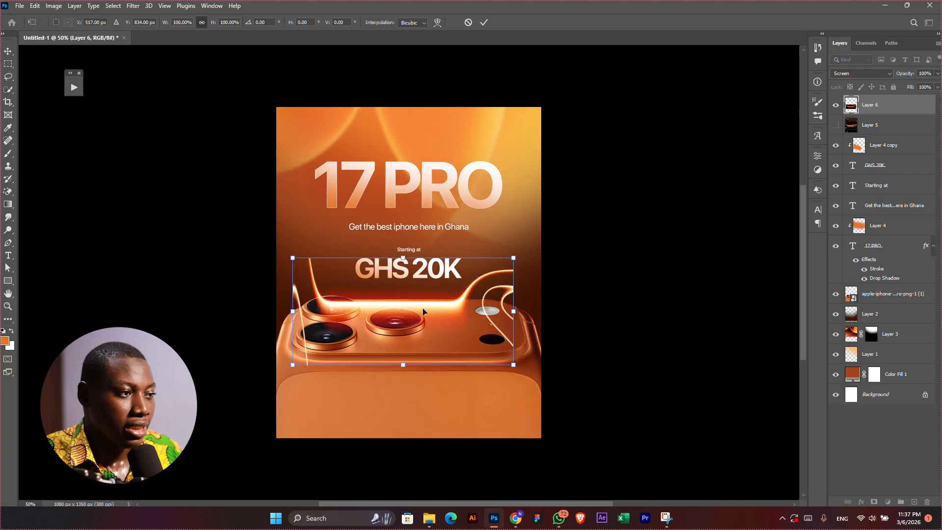
{"action": "left_click_drag", "start_coordinate": [436, 310], "coordinate": [441, 300]}
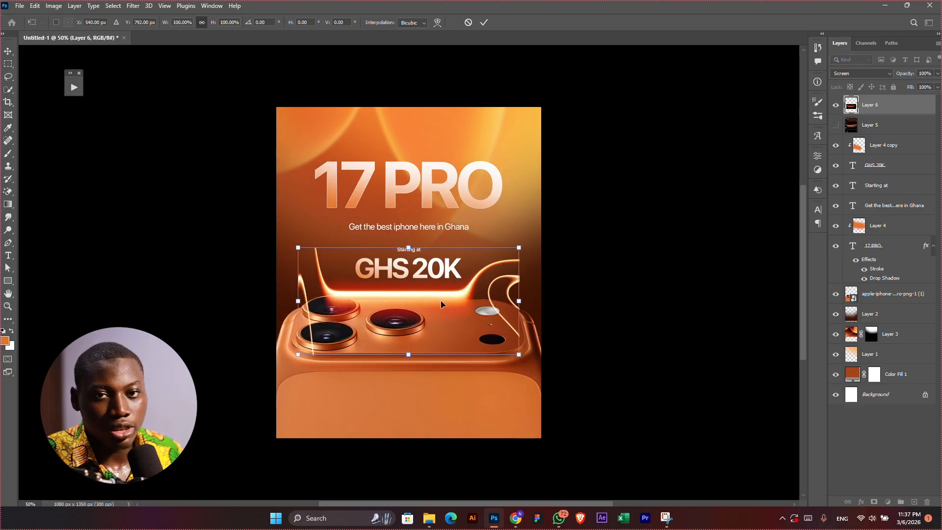
- Try to flip the glow strip vertically within the transform
{"action": "right_click", "coordinate": [394, 295]}
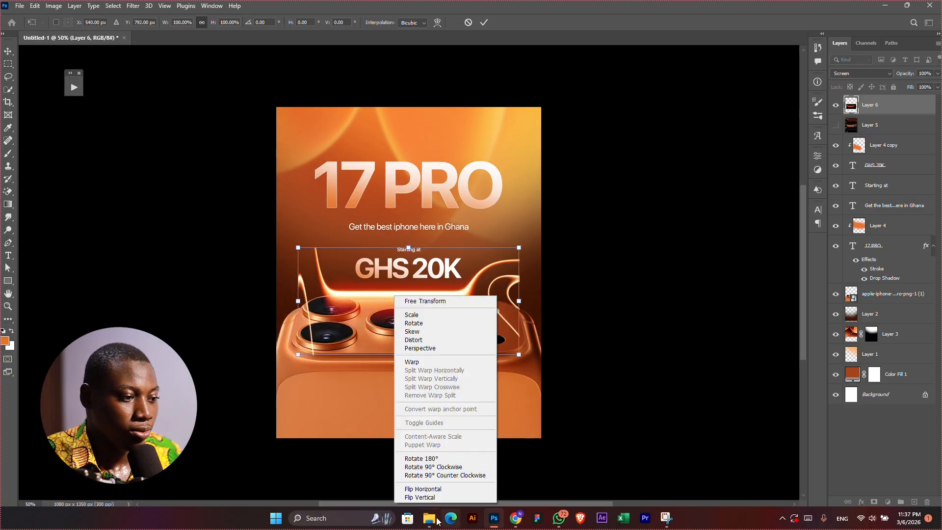
{"action": "left_click", "coordinate": [431, 497]}
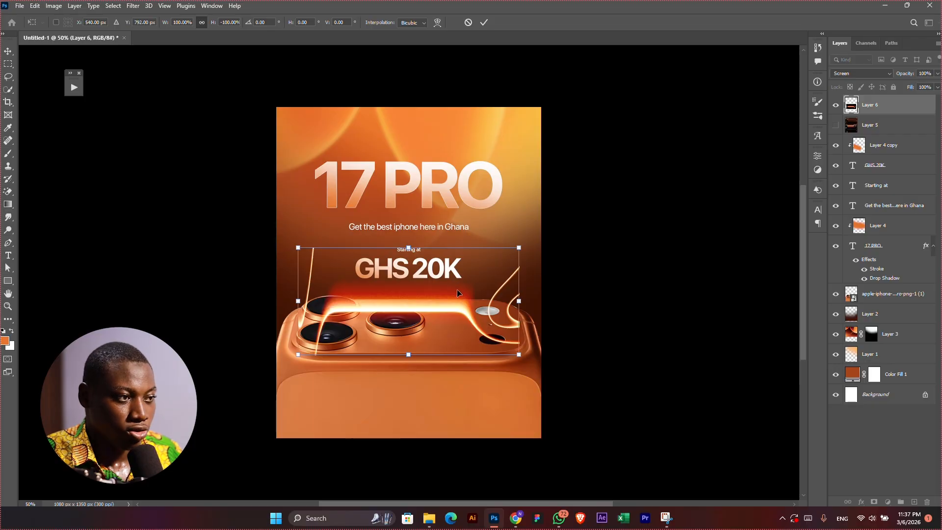
{"action": "key", "text": "ctrl+z"}
{"action": "key", "text": "Return"}
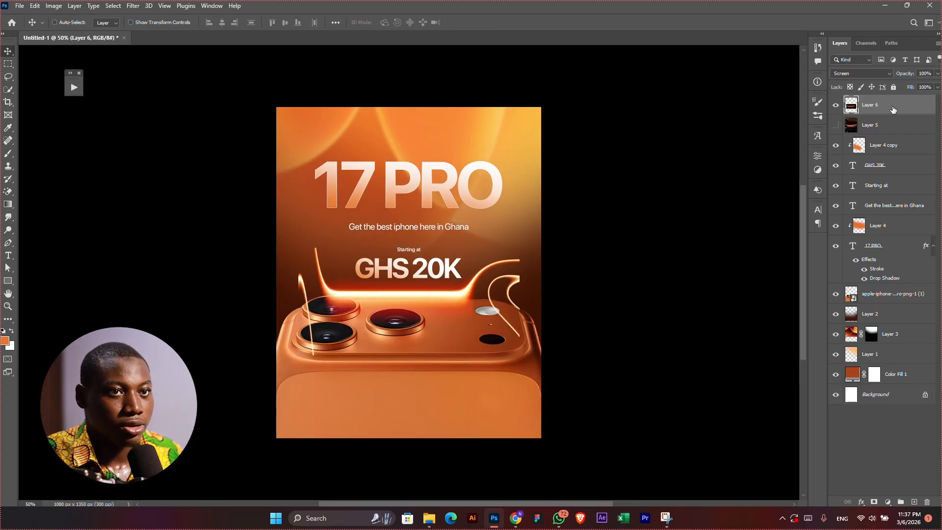
- Flip the glow strip vertically, stretch it to about 159% width and tilt it about -0.6° along the phone's upper edge
{"action": "left_click_drag", "start_coordinate": [457, 284], "coordinate": [457, 274]}
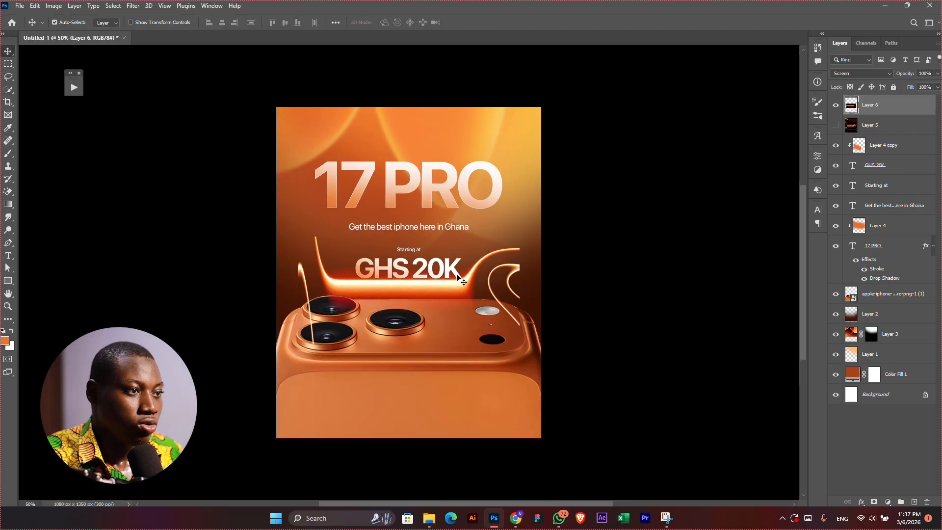
{"action": "key", "text": "ctrl+t"}
{"action": "right_click", "coordinate": [395, 296]}
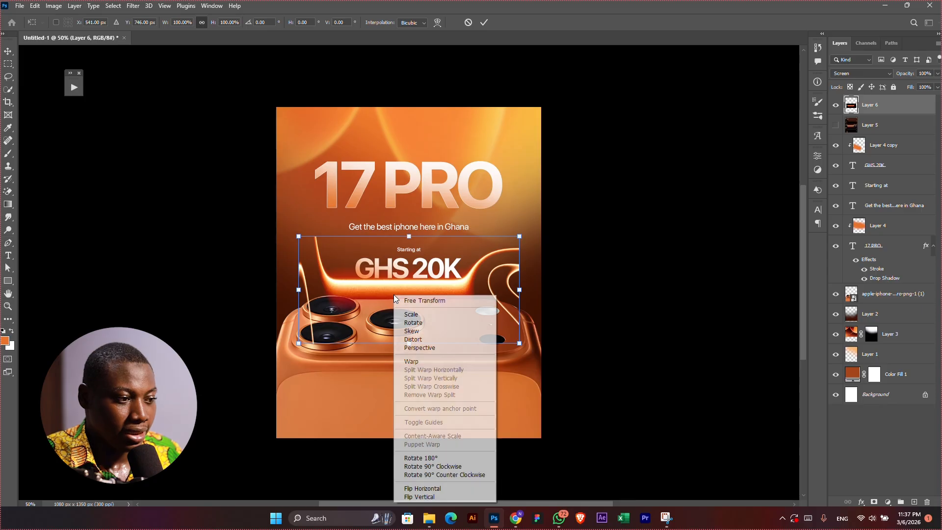
{"action": "left_click", "coordinate": [419, 497]}
{"action": "left_click_drag", "start_coordinate": [414, 274], "coordinate": [665, 287]}
{"action": "left_click_drag", "start_coordinate": [549, 317], "coordinate": [564, 305]}
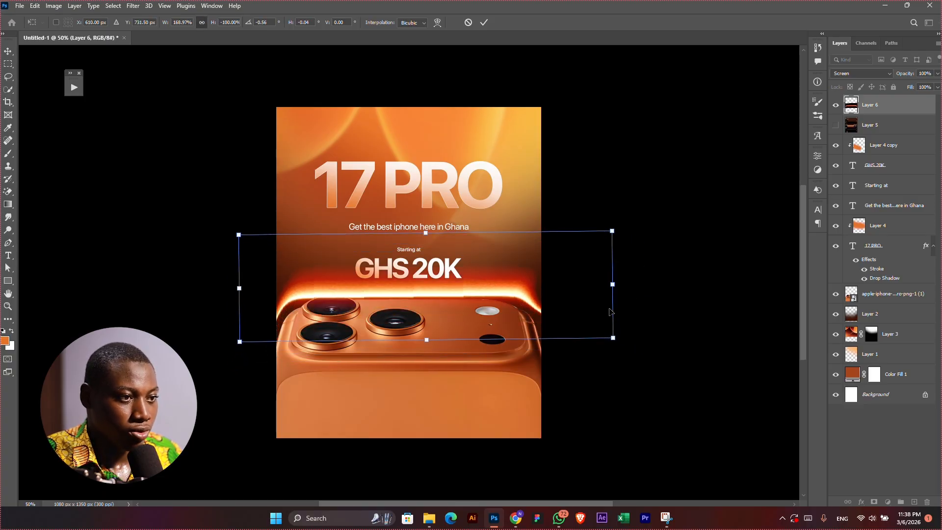
{"action": "left_click_drag", "start_coordinate": [616, 283], "coordinate": [605, 284]}
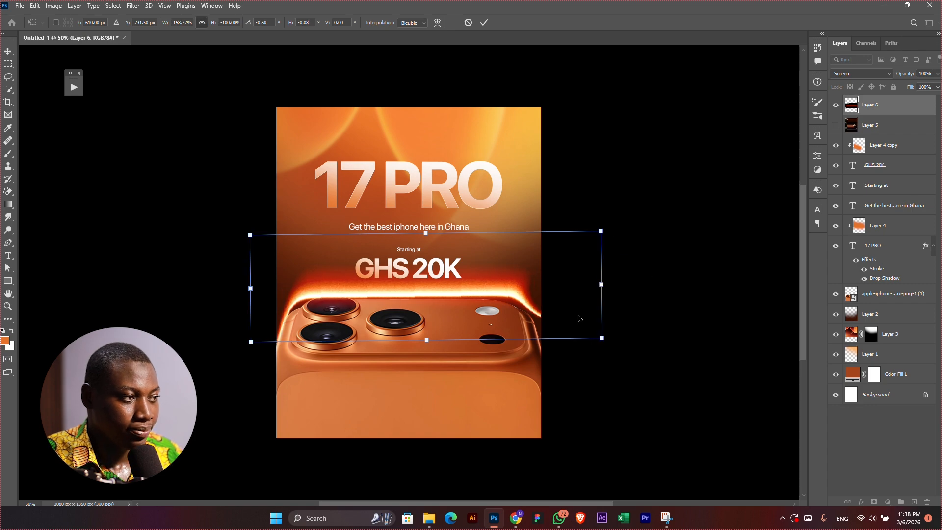
{"action": "left_click_drag", "start_coordinate": [559, 307], "coordinate": [559, 312]}
{"action": "key", "text": "Return"}
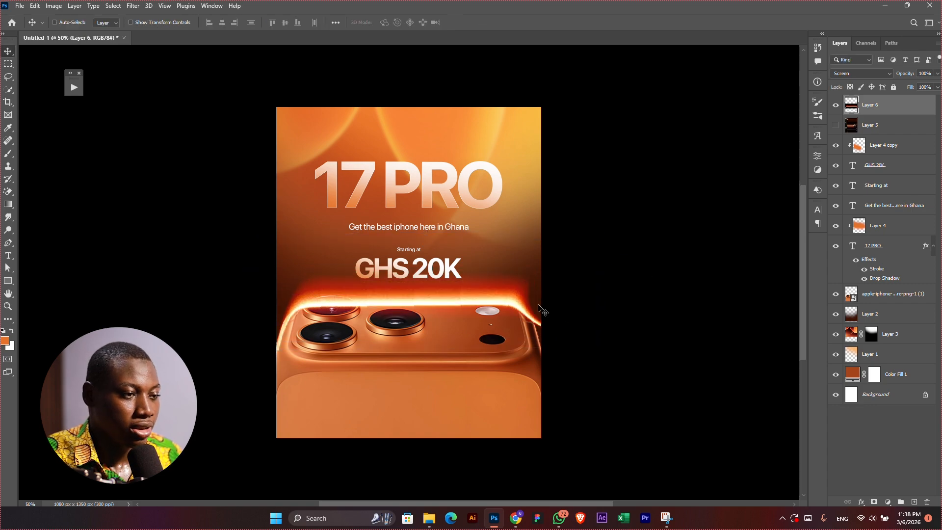
- Place Layer 6 directly beneath the phone image and scale the glow to about 112% width and 105% height behind the phone's upper edge
{"action": "left_click_drag", "start_coordinate": [882, 109], "coordinate": [871, 305]}
{"action": "left_click_drag", "start_coordinate": [609, 330], "coordinate": [612, 338]}
{"action": "key", "text": "ctrl+t"}
{"action": "left_click_drag", "start_coordinate": [621, 255], "coordinate": [622, 262]}
{"action": "left_click_drag", "start_coordinate": [600, 353], "coordinate": [609, 357]}
{"action": "left_click_drag", "start_coordinate": [540, 263], "coordinate": [535, 273]}
{"action": "left_click_drag", "start_coordinate": [689, 301], "coordinate": [695, 287]}
{"action": "left_click_drag", "start_coordinate": [530, 336], "coordinate": [534, 329]}
{"action": "left_click_drag", "start_coordinate": [608, 293], "coordinate": [680, 283]}
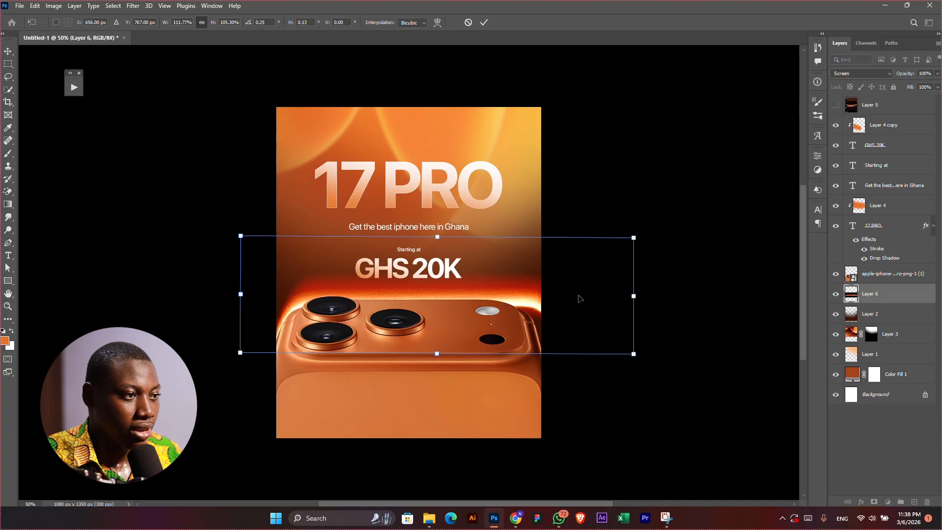
{"action": "left_click_drag", "start_coordinate": [580, 299], "coordinate": [571, 296]}
{"action": "key", "text": "Return"}
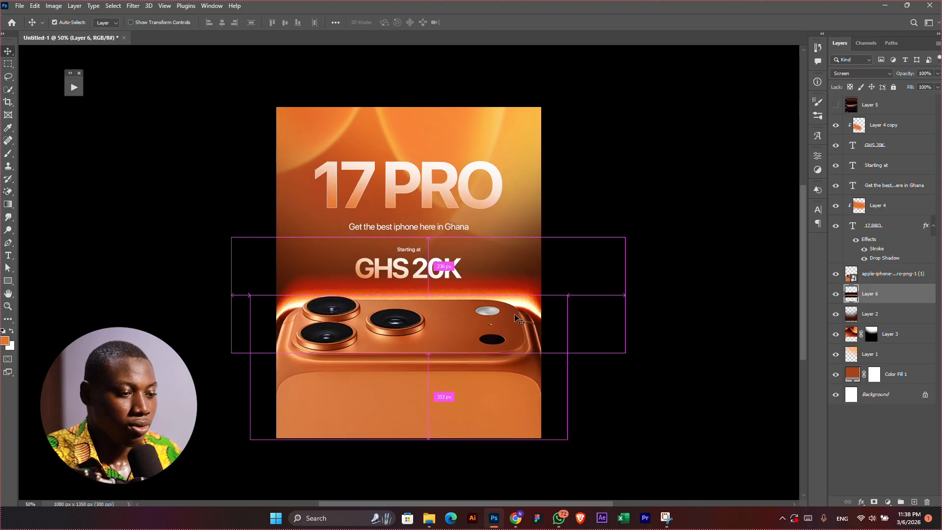
- Stretch the Layer 6 glow strip horizontally to about 104.5% width and shift it sideways behind the phone's upper edge
{"action": "key", "text": "ctrl+t"}
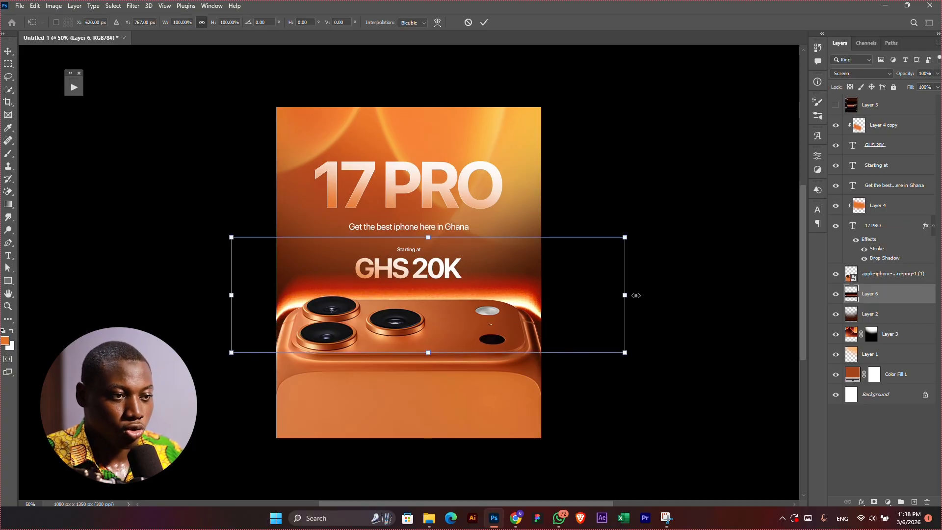
{"action": "left_click_drag", "start_coordinate": [631, 295], "coordinate": [641, 295]}
{"action": "key", "text": "ctrl+z"}
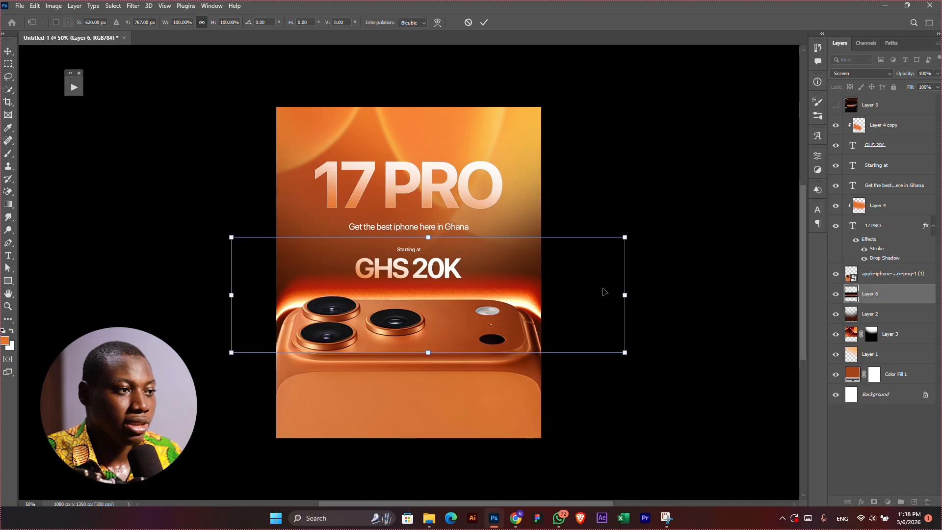
{"action": "left_click_drag", "start_coordinate": [626, 295], "coordinate": [708, 318]}
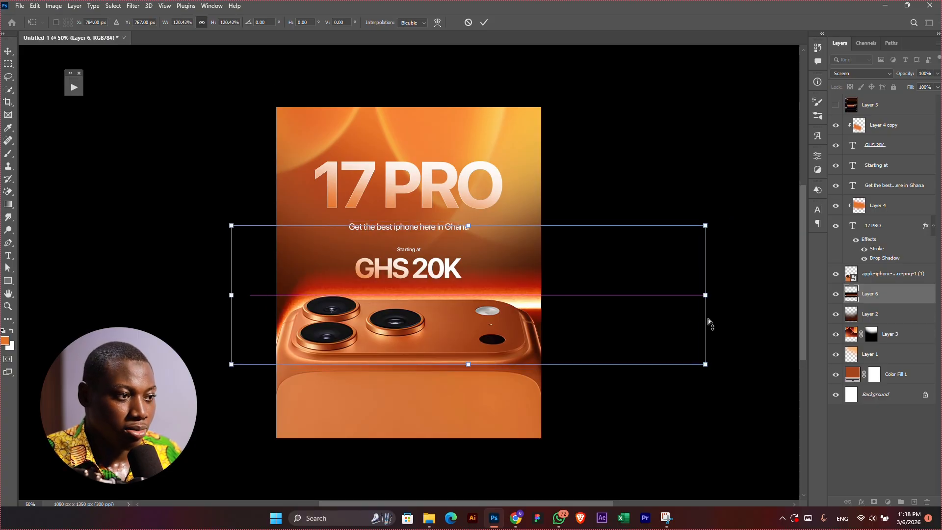
{"action": "key", "text": "ctrl+z"}
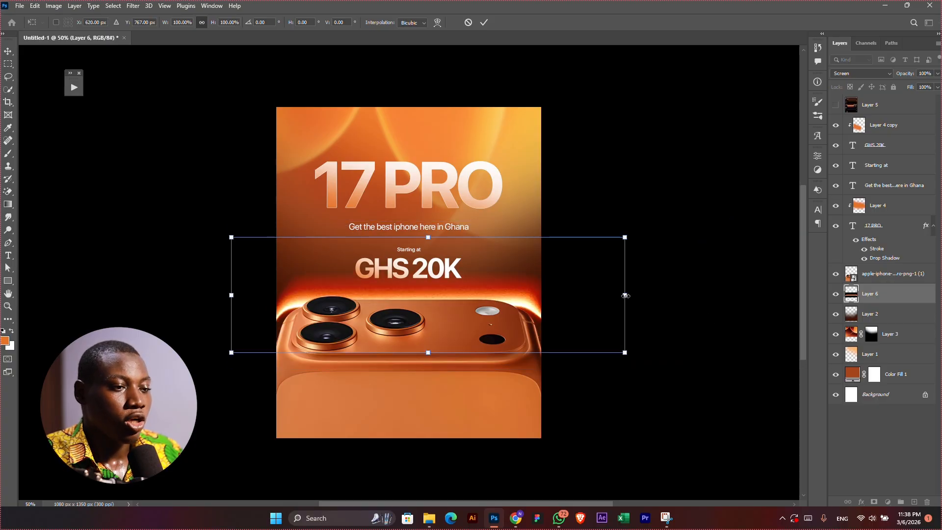
{"action": "left_click_drag", "start_coordinate": [625, 295], "coordinate": [643, 296]}
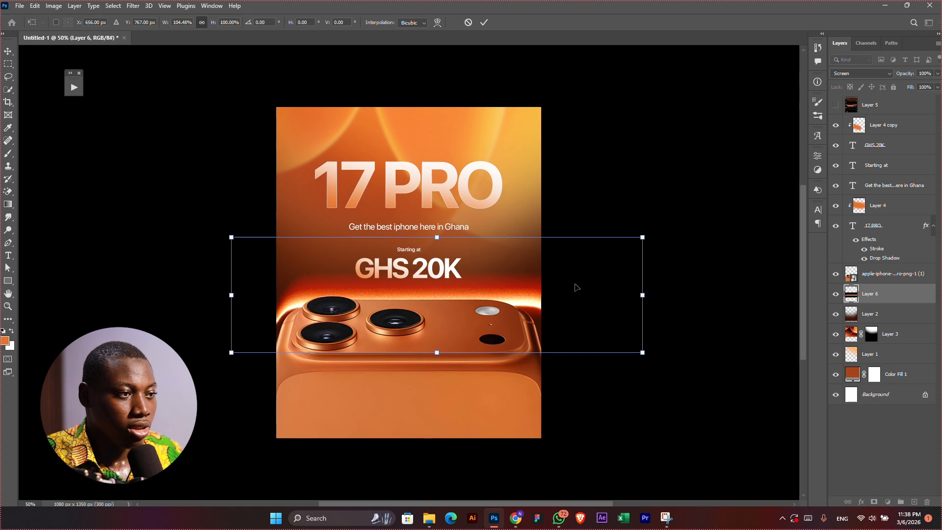
{"action": "key", "text": "Return"}
{"action": "mouse_move", "coordinate": [570, 290]}
{"action": "left_mouse_down"}
{"action": "mouse_move", "coordinate": [562, 293]}
{"action": "mouse_move", "coordinate": [587, 291]}
{"action": "left_mouse_up"}
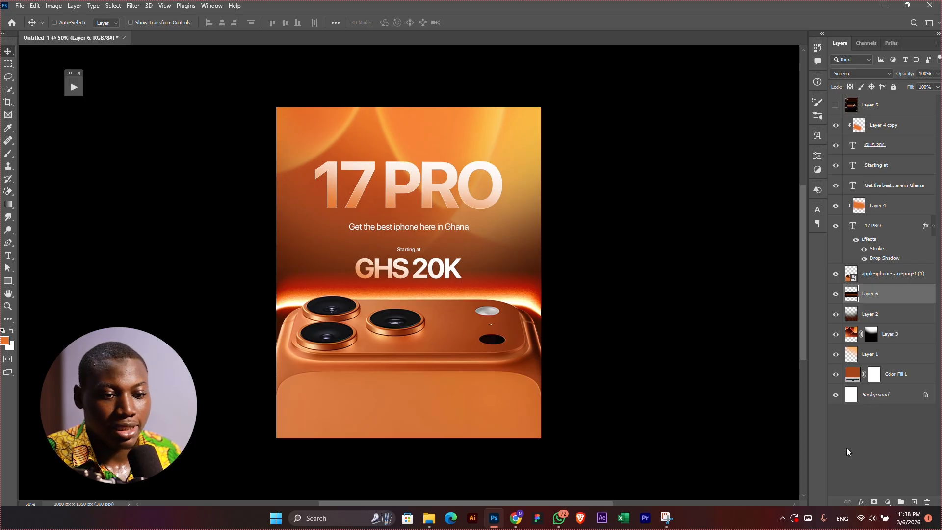
- Add a layer mask to Layer 6 and paint out the upper part of the glow above the phone with a 300 px black brush
{"action": "left_click", "coordinate": [874, 502]}
{"action": "key", "text": "b"}
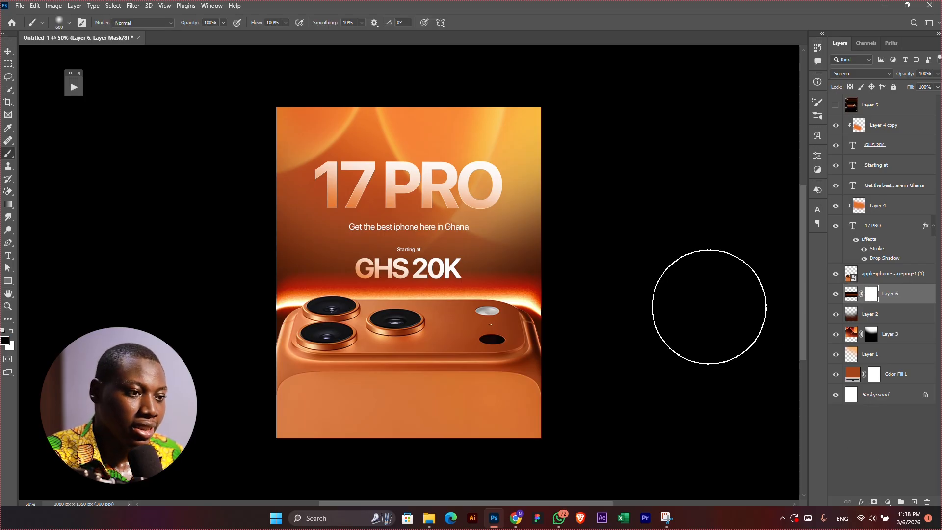
{"action": "key", "text": "bracketleft"}
{"action": "key", "text": "bracketleft"}
{"action": "key", "text": "bracketleft"}
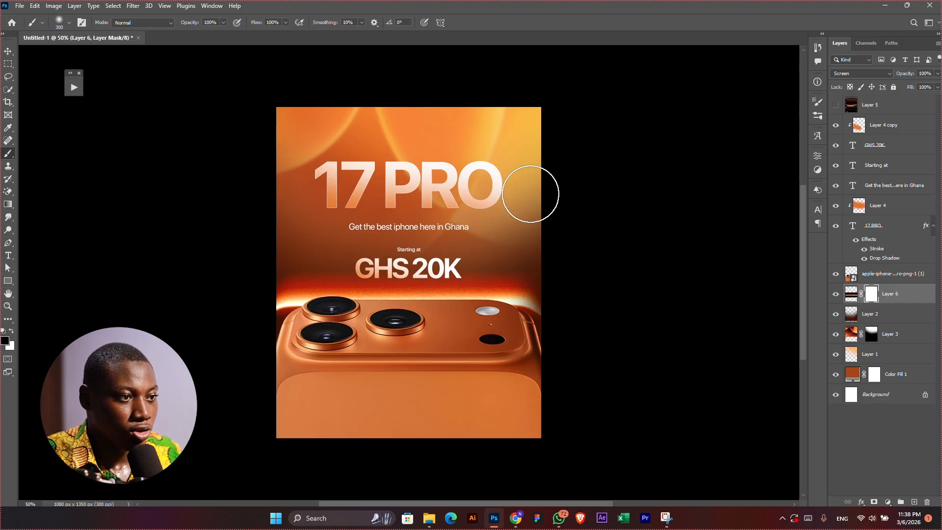
{"action": "mouse_move", "coordinate": [555, 298]}
{"action": "left_mouse_down"}
{"action": "mouse_move", "coordinate": [515, 258]}
{"action": "mouse_move", "coordinate": [250, 245]}
{"action": "left_mouse_up"}
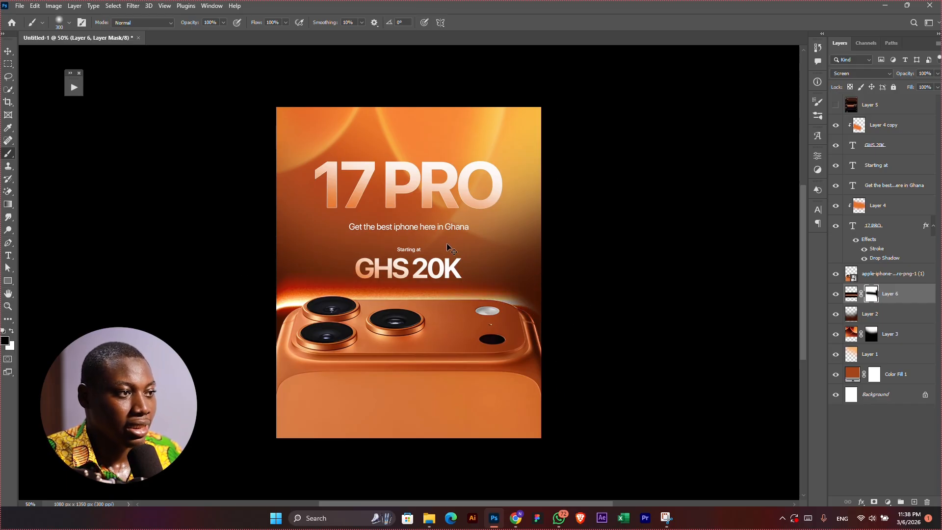
{"action": "key", "text": "ctrl+z"}
{"action": "left_click_drag", "start_coordinate": [512, 252], "coordinate": [208, 277]}
{"action": "mouse_move", "coordinate": [599, 272]}
{"action": "left_mouse_down"}
{"action": "mouse_move", "coordinate": [257, 281]}
{"action": "mouse_move", "coordinate": [259, 271]}
{"action": "left_mouse_up"}
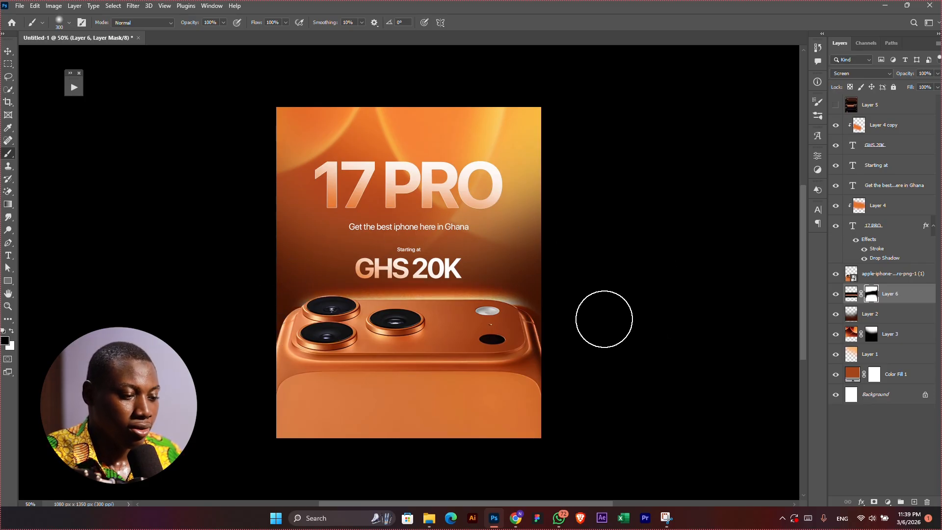
{"action": "key", "text": "v"}
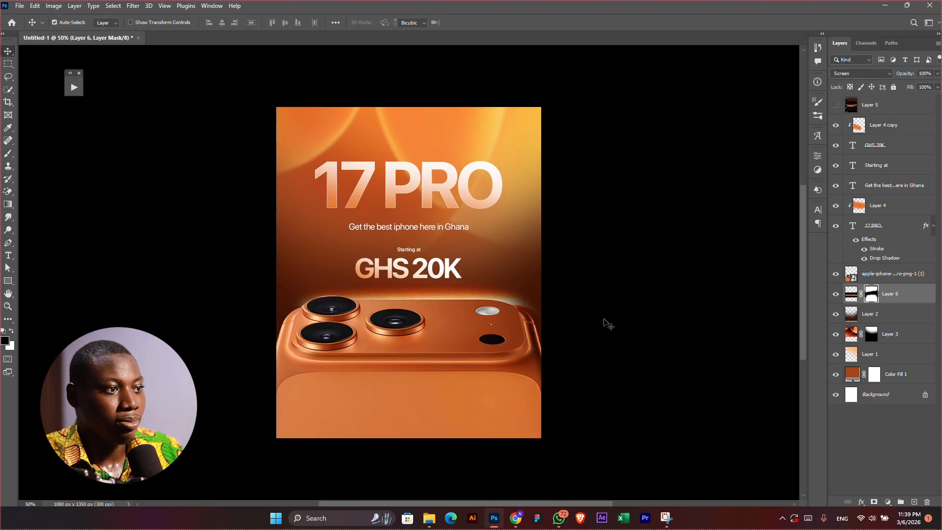
{"action": "key", "text": "ctrl+t"}
{"action": "left_click_drag", "start_coordinate": [677, 263], "coordinate": [677, 262]}
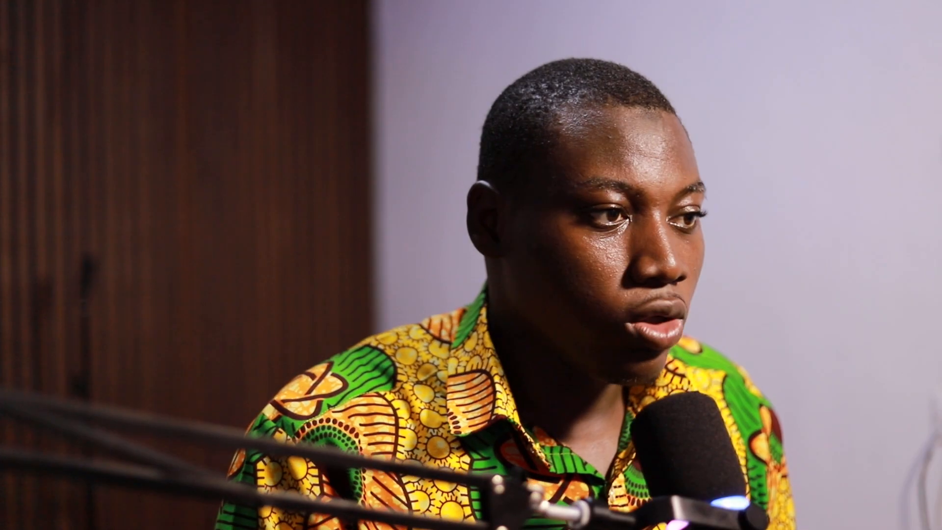
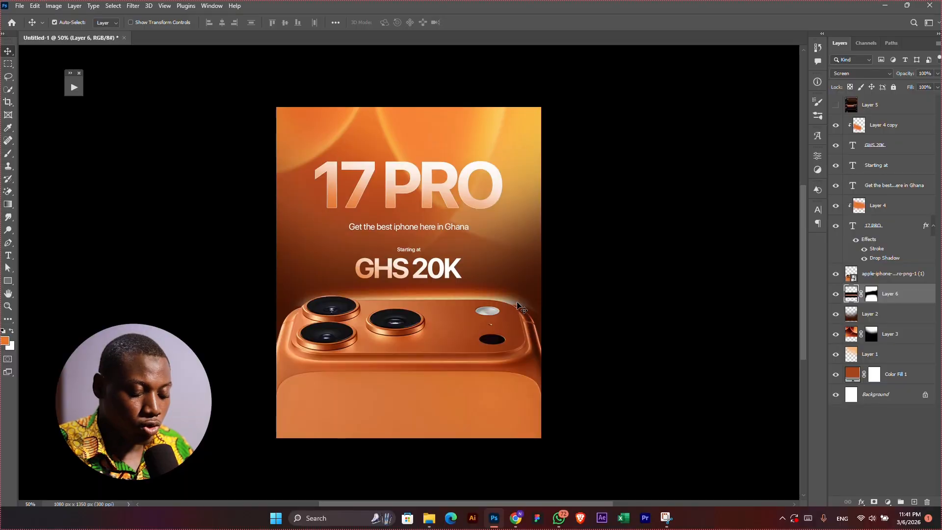
- Duplicate the masked glow layer, place the copy directly above the phone image, widen it and move it down to the poster's lower edge
{"action": "key", "text": "ctrl+j"}
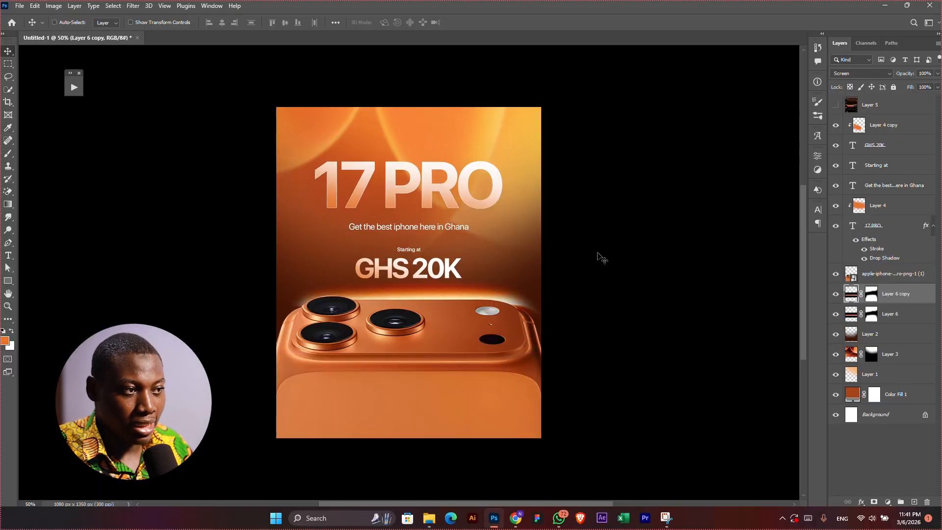
{"action": "left_click_drag", "start_coordinate": [905, 295], "coordinate": [898, 269]}
{"action": "key", "text": "ctrl+t"}
{"action": "left_click_drag", "start_coordinate": [634, 288], "coordinate": [709, 289]}
{"action": "left_click_drag", "start_coordinate": [612, 304], "coordinate": [591, 409]}
{"action": "key", "text": "Return"}
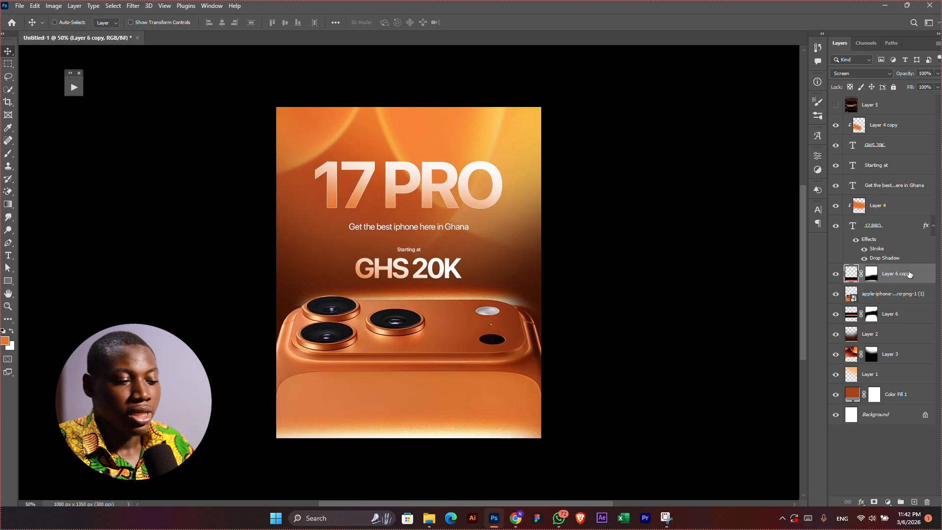
- Apply a Gaussian Blur with a radius of 7.2 pixels to Layer 6 copy
{"action": "left_click", "coordinate": [133, 6]}
{"action": "mouse_move", "coordinate": [197, 133]}
{"action": "left_click", "coordinate": [278, 170]}
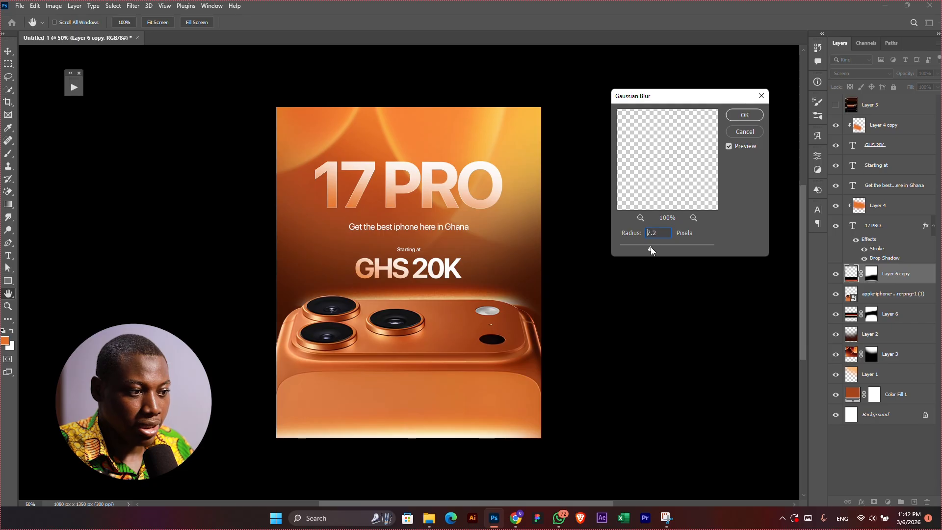
{"action": "left_click", "coordinate": [742, 116]}
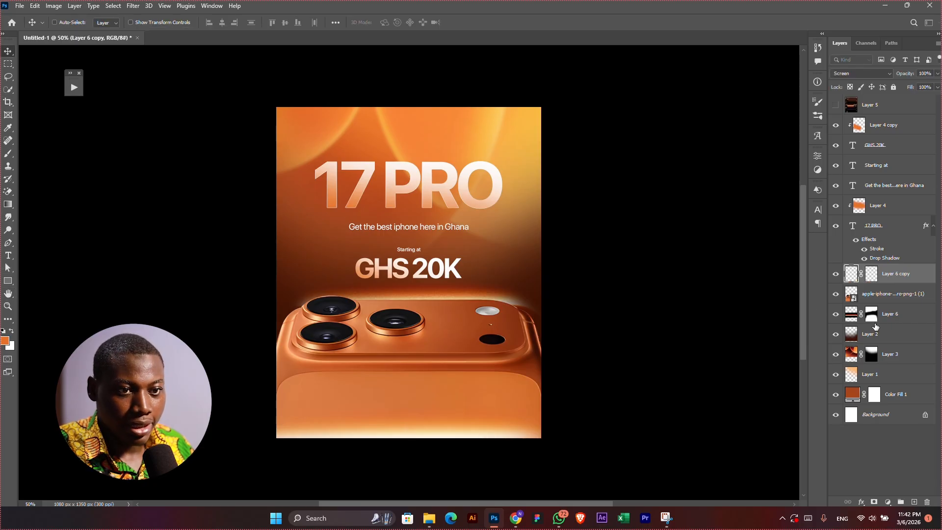
- Repeat the same Gaussian Blur on the Layer 6 glow behind the phone
{"action": "left_click", "coordinate": [859, 309]}
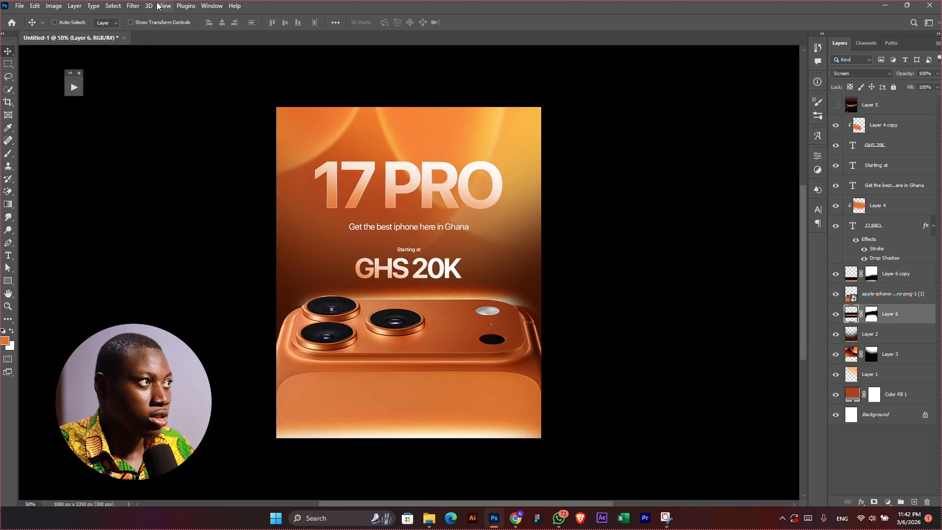
{"action": "left_click", "coordinate": [133, 6]}
{"action": "left_click", "coordinate": [143, 22]}
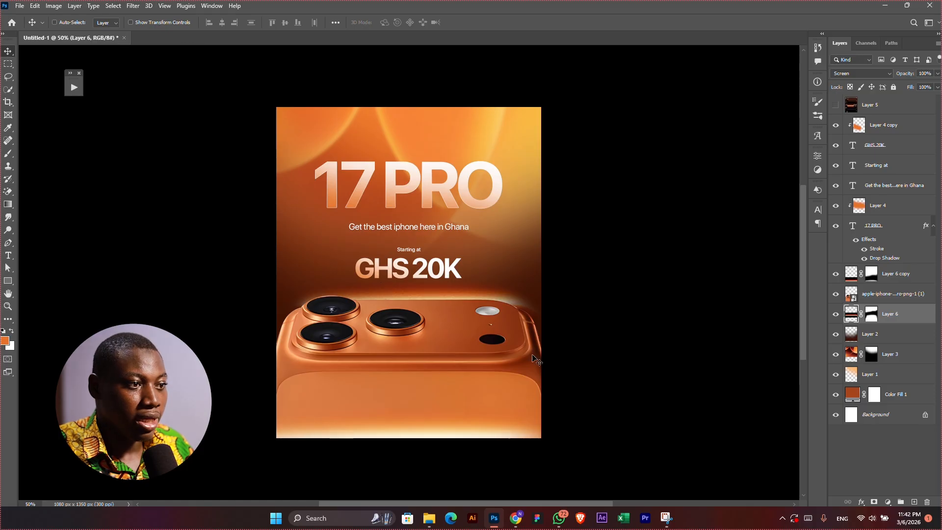
{"action": "key", "text": "ctrl+plus"}
{"action": "key", "text": "ctrl+minus"}
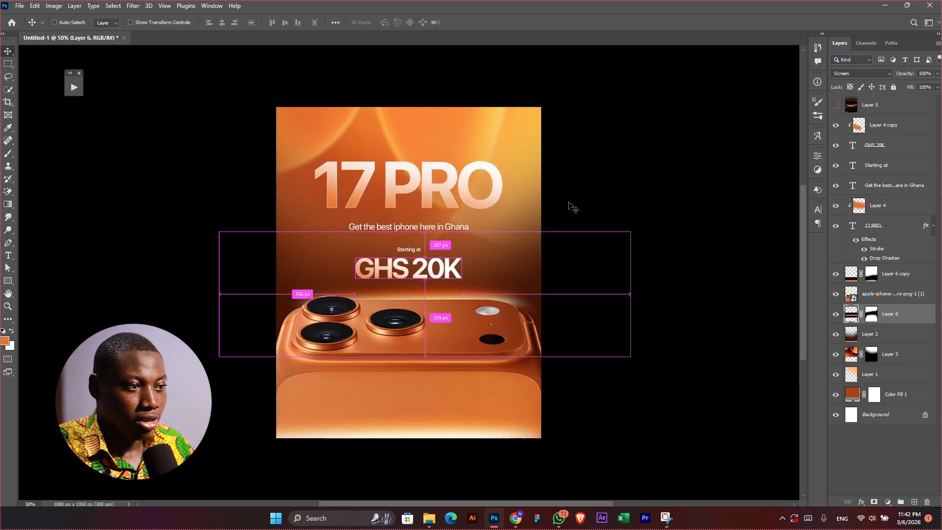
- Make the glowing-lines image on Layer 5 visible and set its blend mode to Screen
{"action": "left_click", "coordinate": [889, 126]}
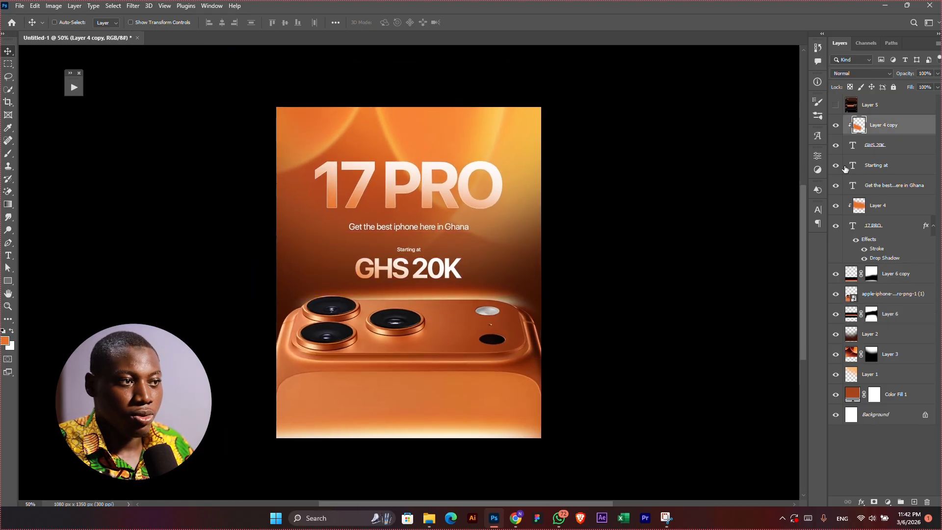
{"action": "left_click", "coordinate": [836, 104]}
{"action": "left_click", "coordinate": [873, 104]}
{"action": "left_click_drag", "start_coordinate": [565, 227], "coordinate": [576, 245]}
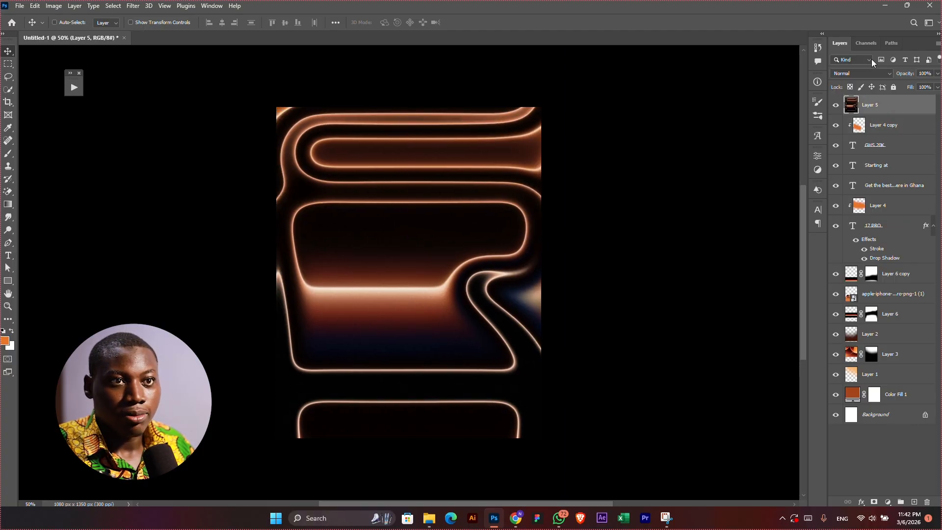
{"action": "left_click", "coordinate": [852, 73]}
{"action": "left_click", "coordinate": [845, 156]}
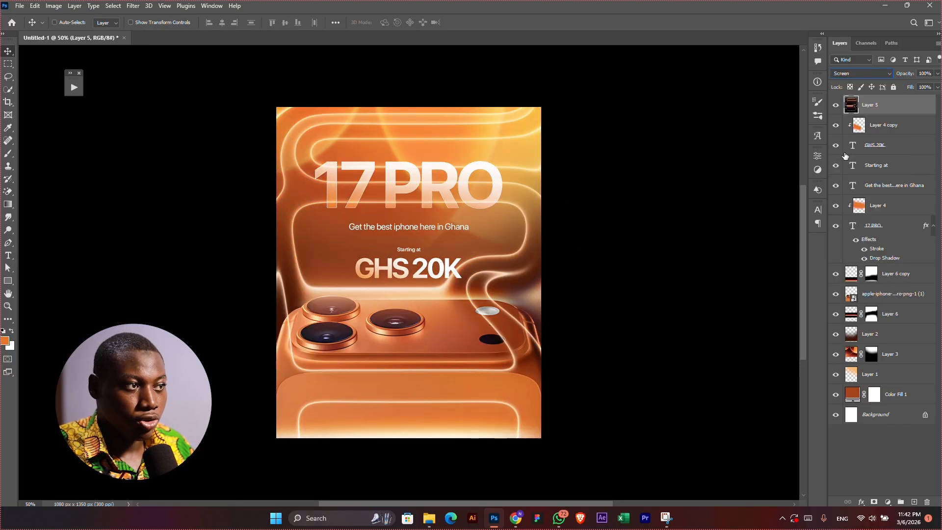
- Enlarge Layer 5 slightly and move it up so its rounded glowing outline frames the "17 PRO" headline
{"action": "key", "text": "ctrl+t"}
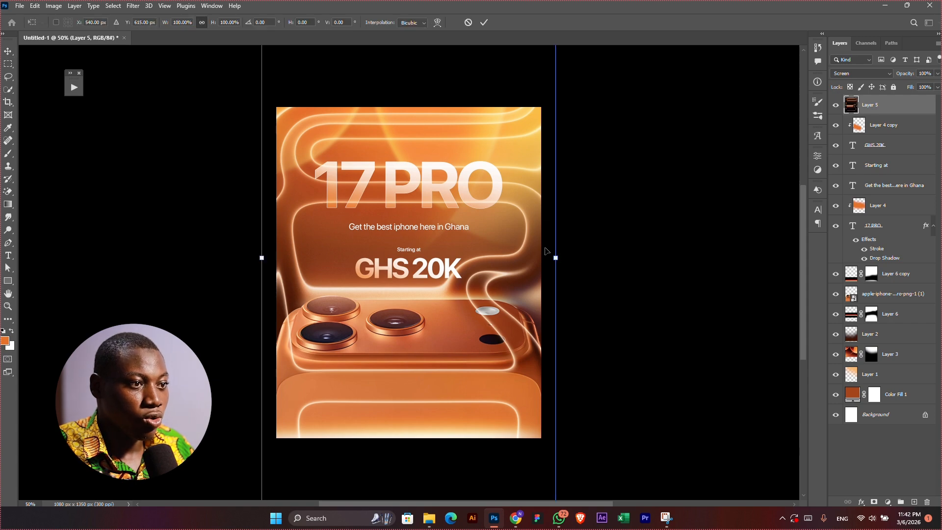
{"action": "left_click_drag", "start_coordinate": [556, 257], "coordinate": [579, 257]}
{"action": "left_click_drag", "start_coordinate": [505, 272], "coordinate": [517, 222]}
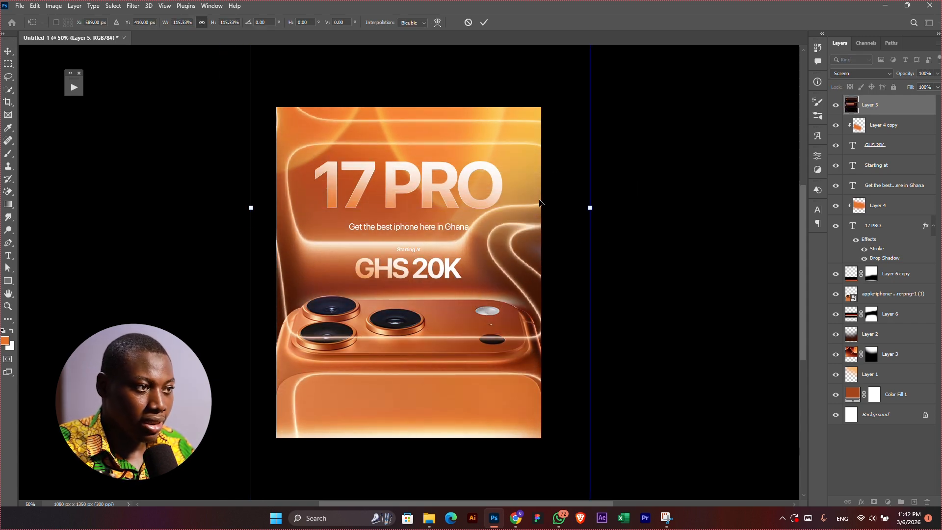
{"action": "left_click_drag", "start_coordinate": [470, 198], "coordinate": [479, 200]}
{"action": "mouse_move", "coordinate": [601, 202]}
{"action": "left_mouse_down"}
{"action": "mouse_move", "coordinate": [570, 207]}
{"action": "mouse_move", "coordinate": [591, 208]}
{"action": "left_mouse_up"}
{"action": "left_click_drag", "start_coordinate": [541, 231], "coordinate": [536, 231]}
{"action": "key", "text": "Return"}
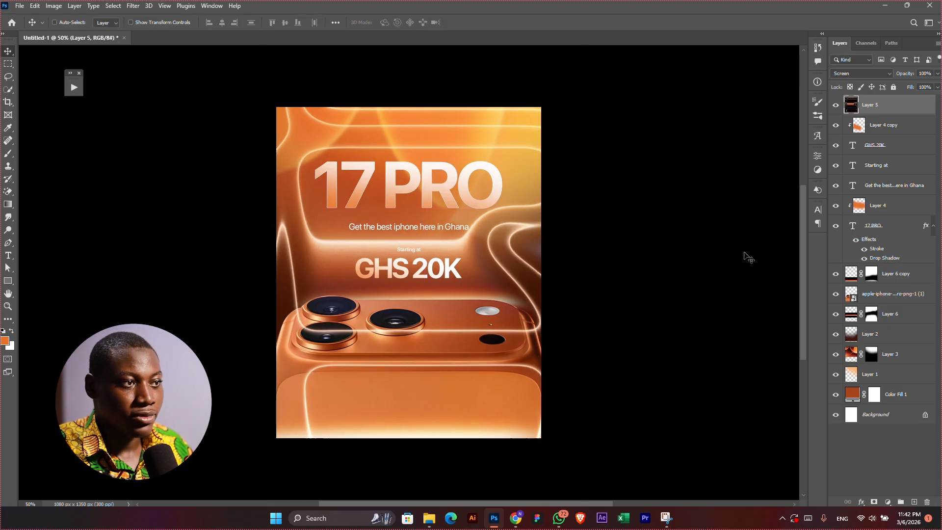
- Add a layer mask to Layer 5 and paint out the glowing lines over the phone with a 700 px black brush
{"action": "left_click", "coordinate": [873, 502]}
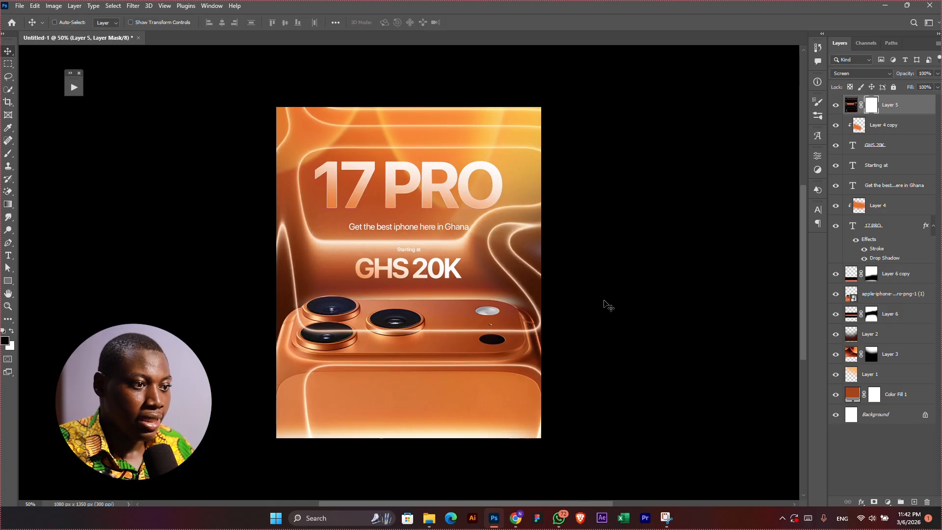
{"action": "key", "text": "b"}
{"action": "key", "text": "bracketright"}
{"action": "key", "text": "bracketright"}
{"action": "key", "text": "bracketright"}
{"action": "key", "text": "bracketright"}
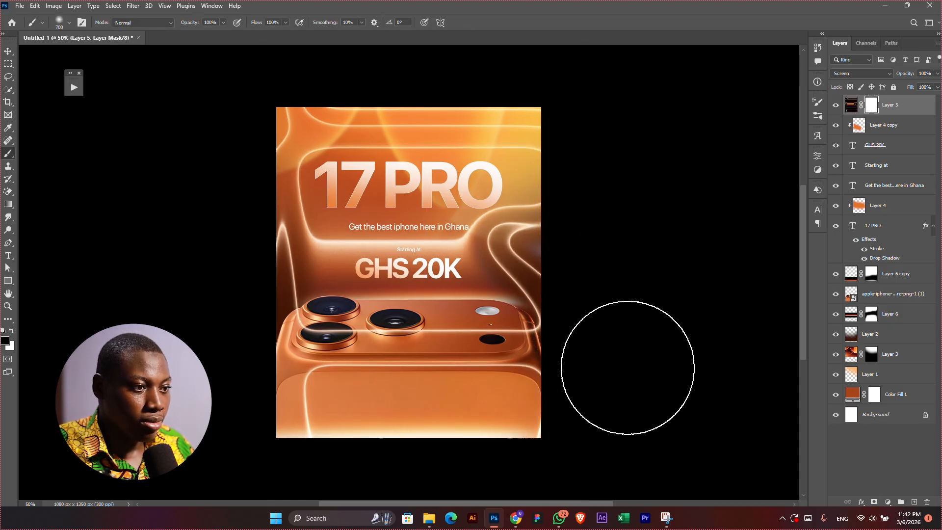
{"action": "mouse_move", "coordinate": [627, 367]}
{"action": "left_mouse_down"}
{"action": "mouse_move", "coordinate": [578, 368]}
{"action": "mouse_move", "coordinate": [297, 446]}
{"action": "mouse_move", "coordinate": [231, 270]}
{"action": "mouse_move", "coordinate": [219, 278]}
{"action": "mouse_move", "coordinate": [223, 237]}
{"action": "left_mouse_up"}
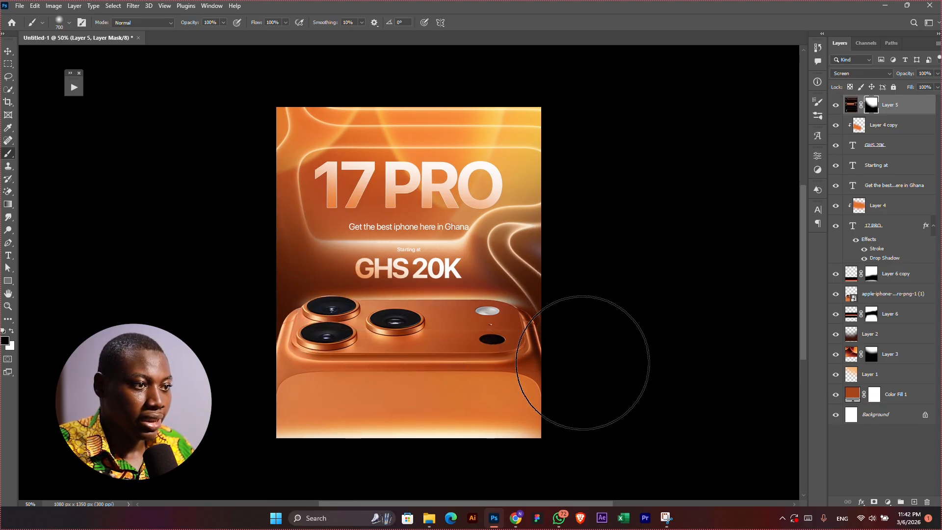
- Mask out the remaining Layer 5 lines along the poster's upper edge with a 250 px brush
{"action": "key", "text": "bracketleft"}
{"action": "key", "text": "bracketleft"}
{"action": "key", "text": "bracketleft"}
{"action": "key", "text": "bracketleft"}
{"action": "key", "text": "bracketleft"}
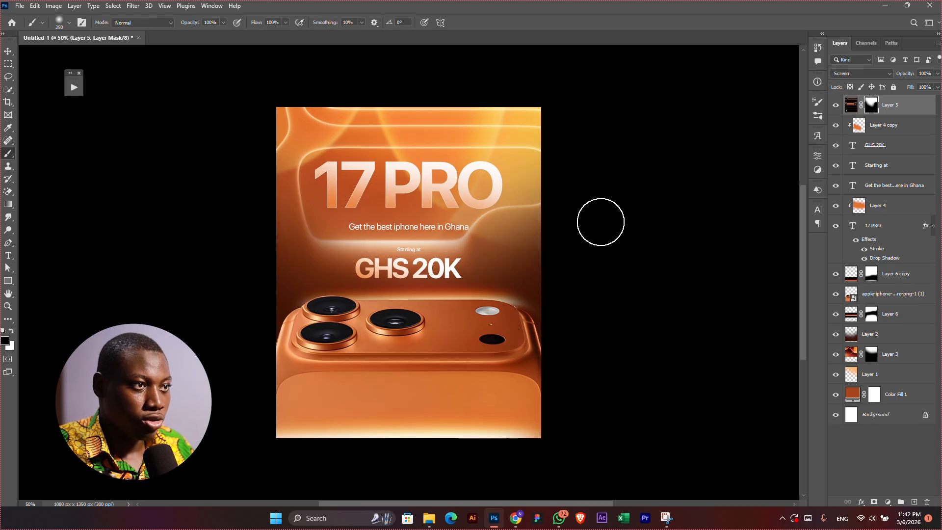
{"action": "left_click_drag", "start_coordinate": [565, 111], "coordinate": [324, 112]}
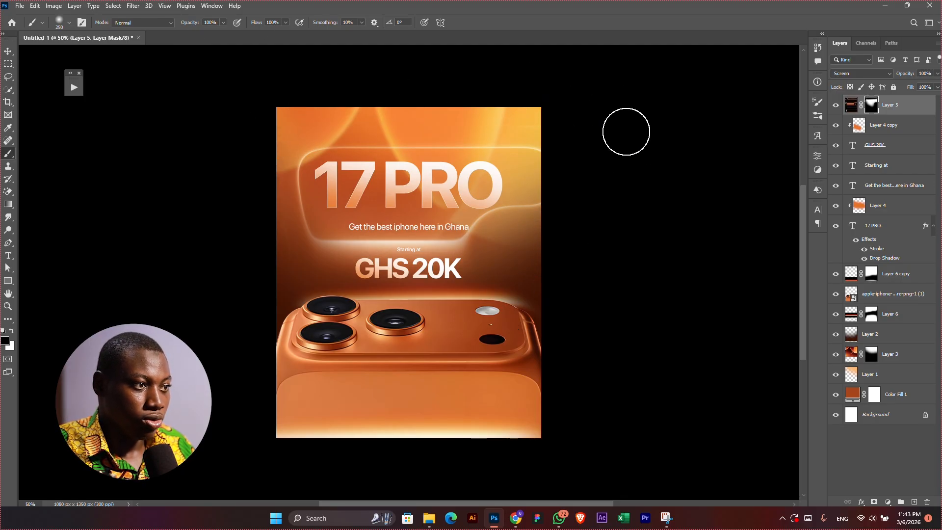
{"action": "key", "text": "v"}
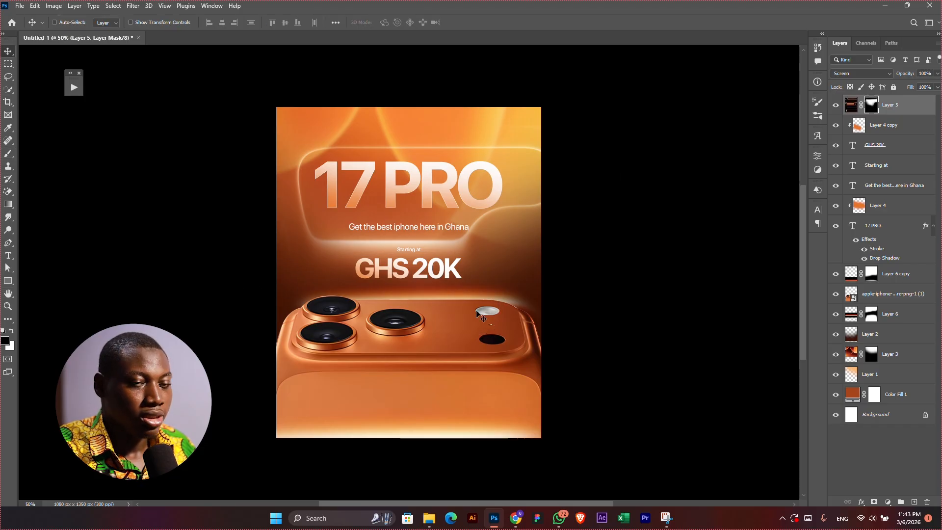
- Apply Levels to the Layer 5 image with input black at 36 and input white at 198 to strengthen the glowing lines
{"action": "left_click", "coordinate": [851, 105]}
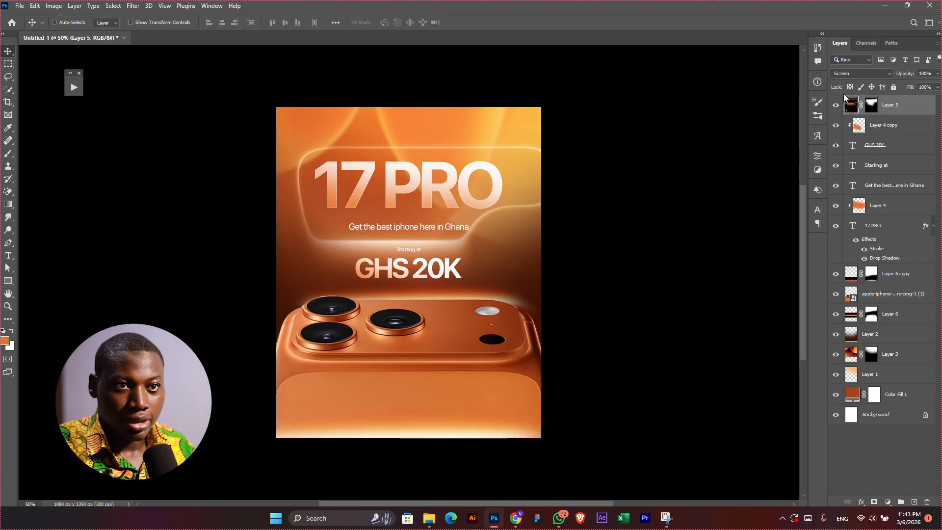
{"action": "left_click", "coordinate": [872, 107]}
{"action": "left_click", "coordinate": [852, 106]}
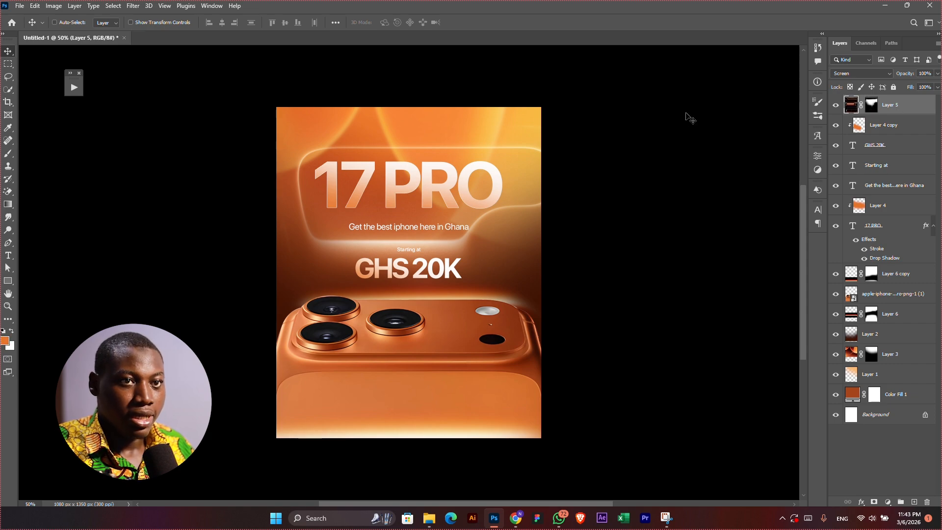
{"action": "key", "text": "ctrl+l"}
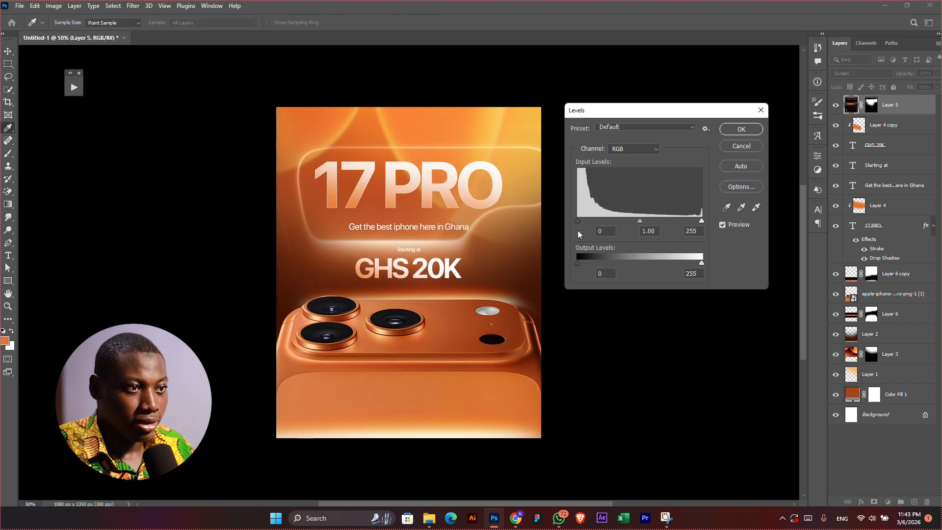
{"action": "left_click_drag", "start_coordinate": [578, 222], "coordinate": [595, 221]}
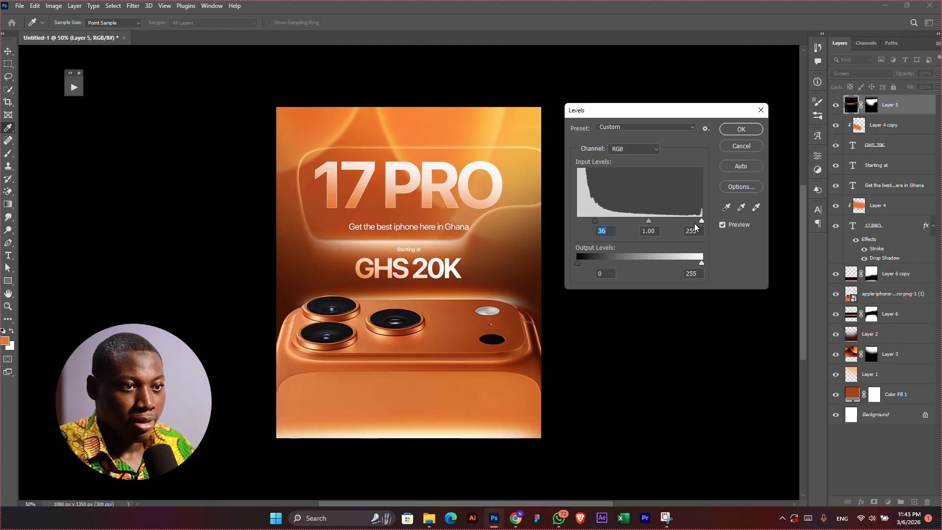
{"action": "left_click_drag", "start_coordinate": [702, 220], "coordinate": [674, 220]}
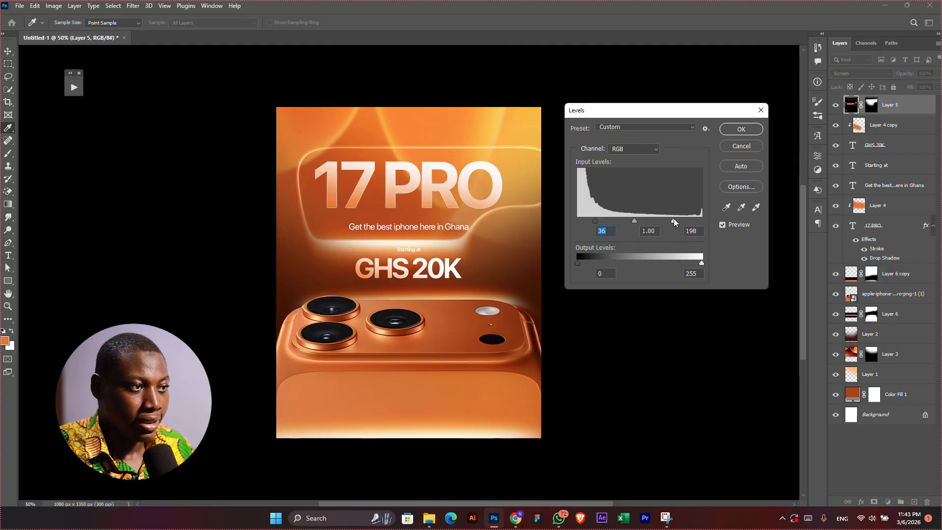
{"action": "left_click", "coordinate": [741, 129]}
{"action": "key", "text": "ctrl+t"}
{"action": "right_click", "coordinate": [532, 206]}
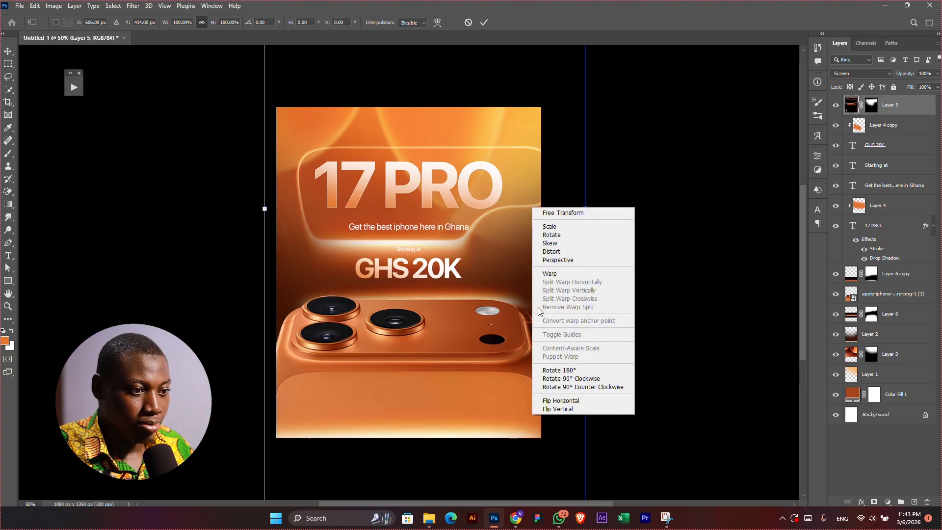
{"action": "left_click", "coordinate": [557, 409]}
{"action": "left_click_drag", "start_coordinate": [494, 218], "coordinate": [489, 290]}
{"action": "left_click_drag", "start_coordinate": [489, 291], "coordinate": [489, 286]}
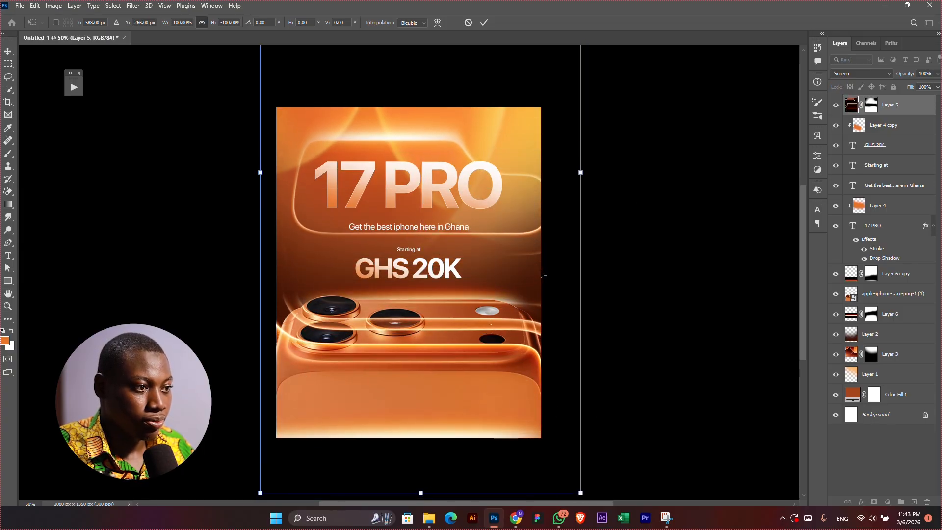
{"action": "key", "text": "Escape"}
- Shift the Layer 5 glowing outline slightly right around the headline and reduce the mask brush to 150 px
{"action": "mouse_move", "coordinate": [456, 196]}
{"action": "left_mouse_down"}
{"action": "mouse_move", "coordinate": [465, 189]}
{"action": "mouse_move", "coordinate": [494, 203]}
{"action": "left_mouse_up"}
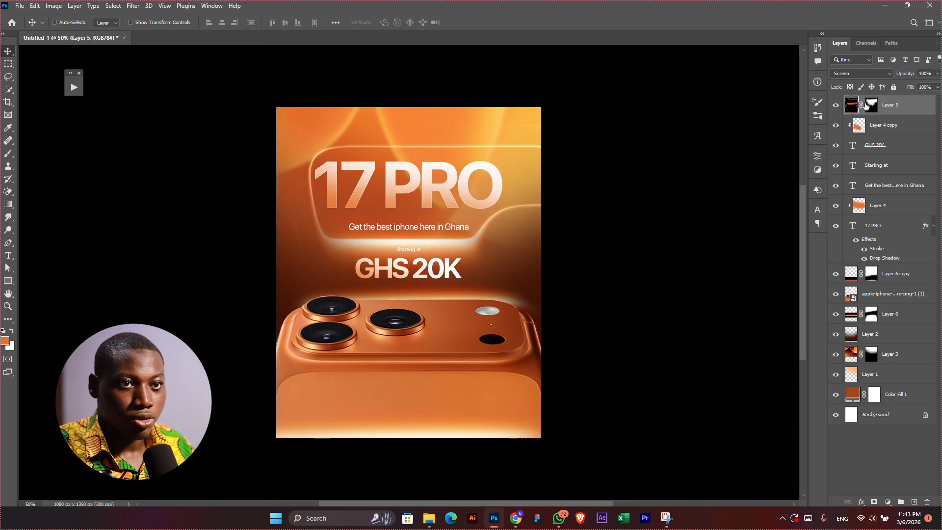
{"action": "left_click", "coordinate": [866, 106]}
{"action": "key", "text": "b"}
{"action": "key", "text": "bracketleft"}
{"action": "key", "text": "bracketleft"}
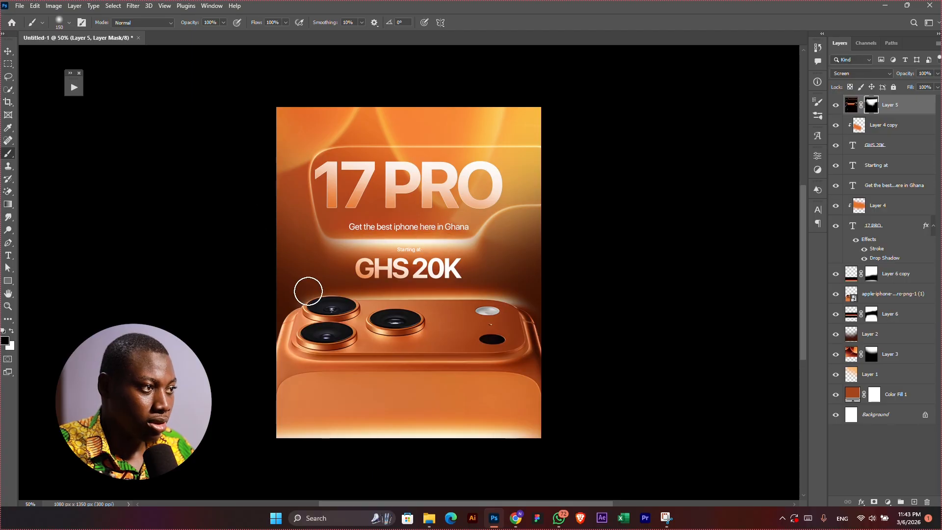
{"action": "key", "text": "v"}
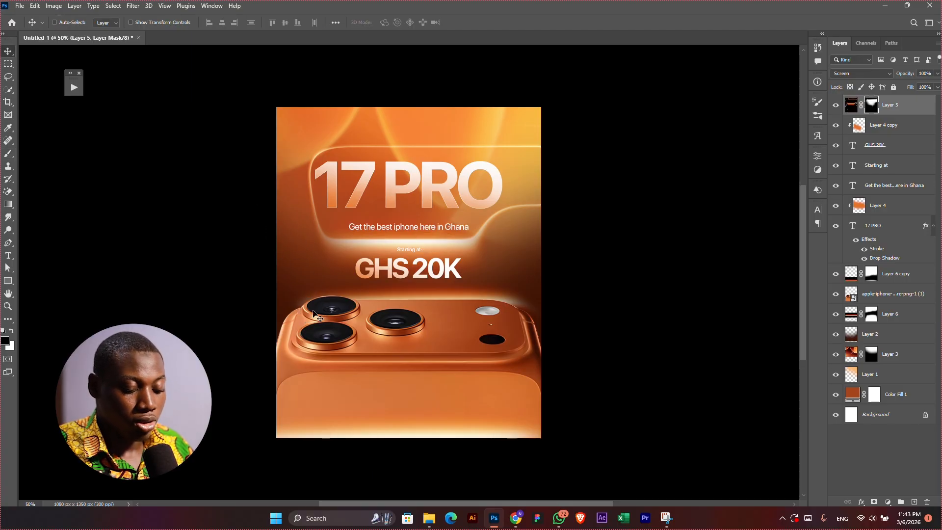
- Duplicate Layer 5, flip the copy horizontally, and shift it left so it mirrors the original outline around the headline
{"action": "left_click_drag", "start_coordinate": [313, 314], "coordinate": [349, 290], "text": "alt"}
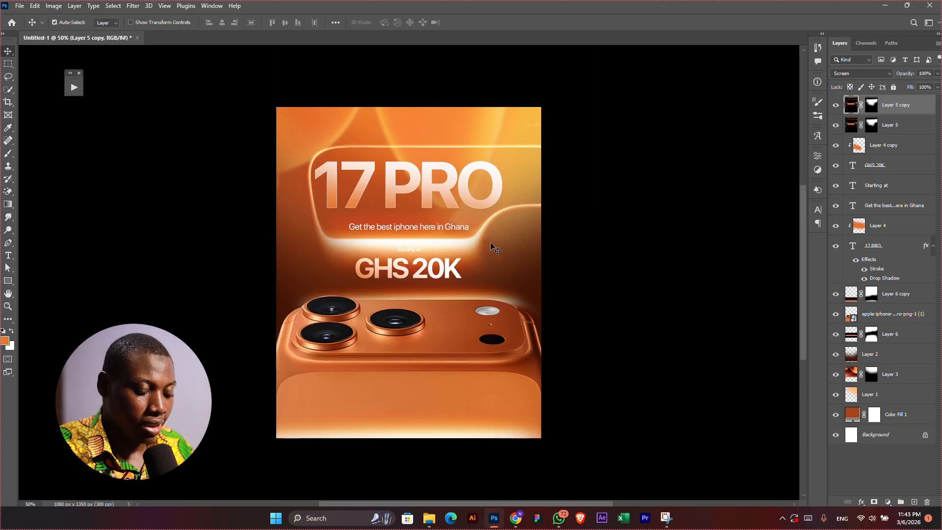
{"action": "key", "text": "ctrl+t"}
{"action": "right_click", "coordinate": [408, 218]}
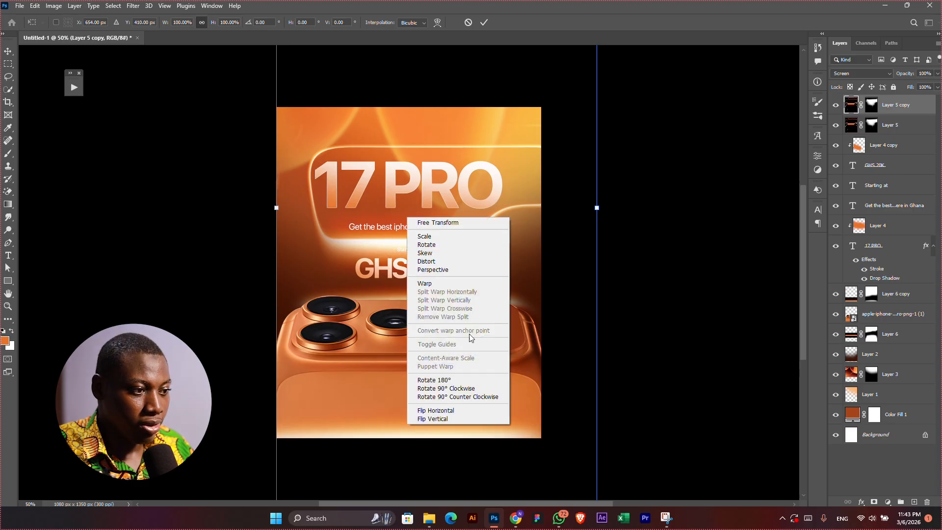
{"action": "left_click", "coordinate": [447, 412]}
{"action": "mouse_move", "coordinate": [489, 213]}
{"action": "left_mouse_down"}
{"action": "mouse_move", "coordinate": [454, 210]}
{"action": "mouse_move", "coordinate": [482, 215]}
{"action": "left_mouse_up"}
{"action": "key", "text": "Return"}
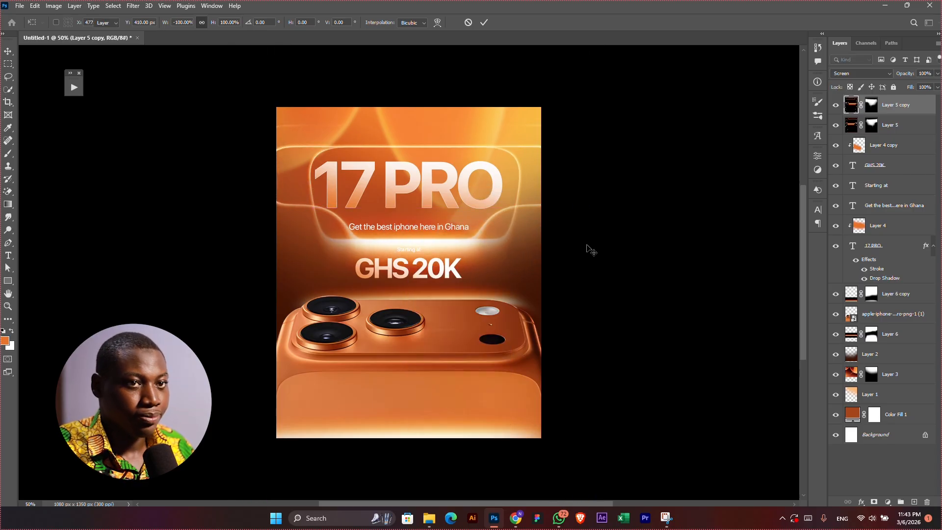
- Mask out the Layer 5 copy lines extending past the outline's left side with a 250 px black brush
{"action": "left_click", "coordinate": [872, 105]}
{"action": "key", "text": "b"}
{"action": "key", "text": "d"}
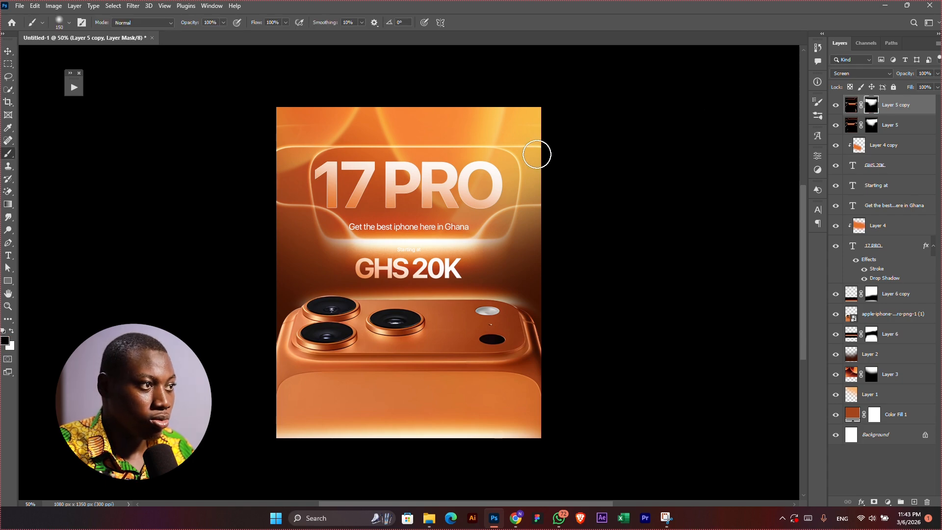
{"action": "key", "text": "bracketright"}
{"action": "key", "text": "bracketright"}
{"action": "key", "text": "bracketright"}
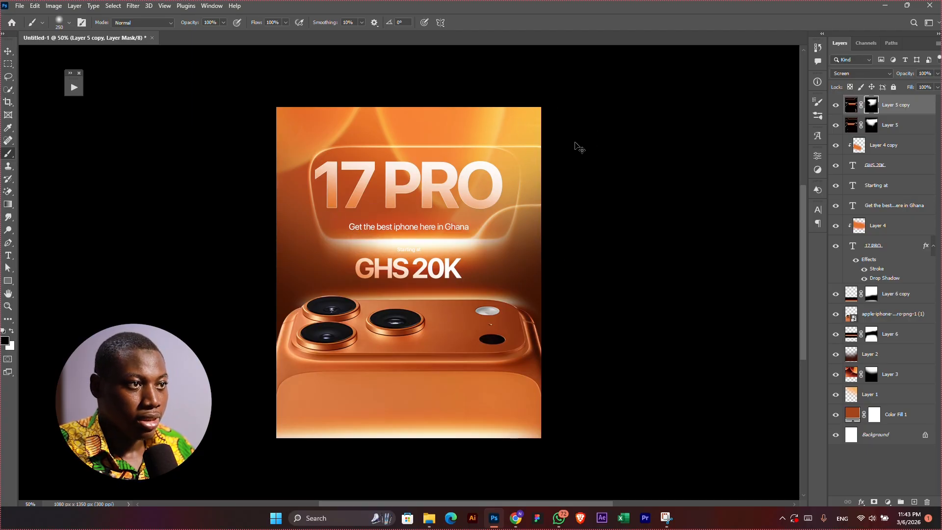
- Mask out the Layer 5 lines crossing the outline's right side, reducing the black brush to 175 px and 125 px
{"action": "left_click", "coordinate": [851, 128]}
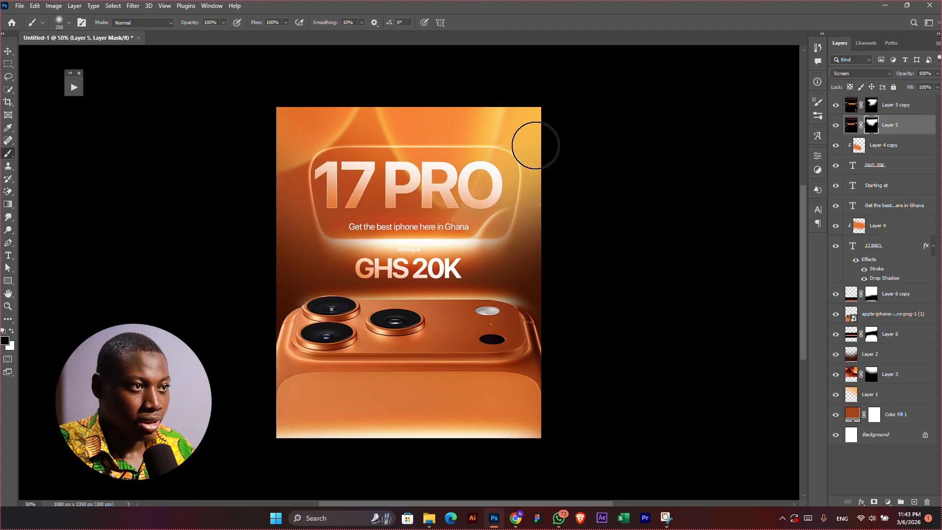
{"action": "key", "text": "bracketleft"}
{"action": "key", "text": "bracketleft"}
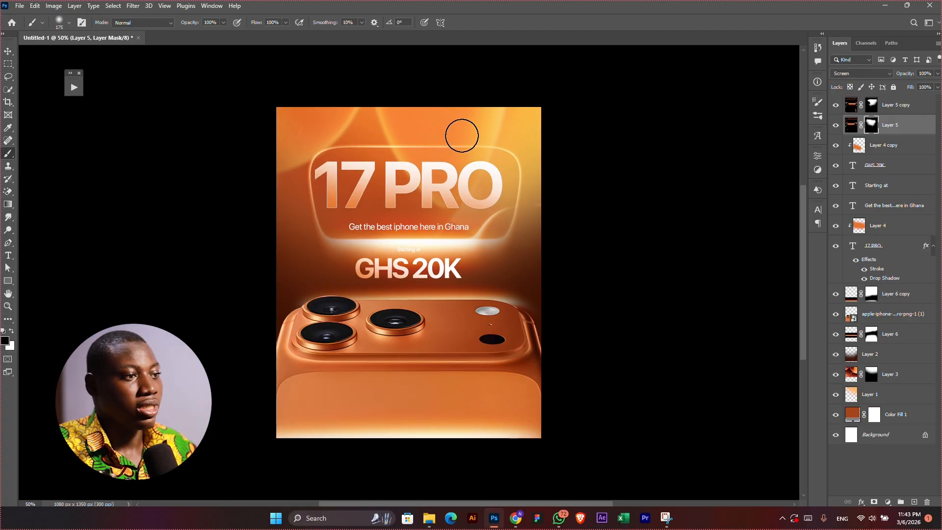
{"action": "key", "text": "bracketleft"}
{"action": "key", "text": "bracketleft"}
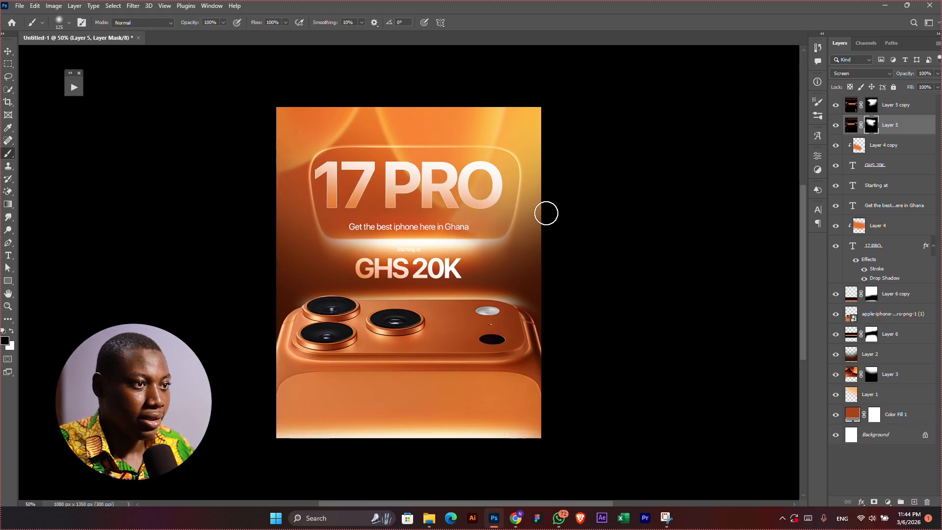
- Select Layer 5 and Layer 5 copy together and enlarge the combined outline slightly around the headline
{"action": "key", "text": "v"}
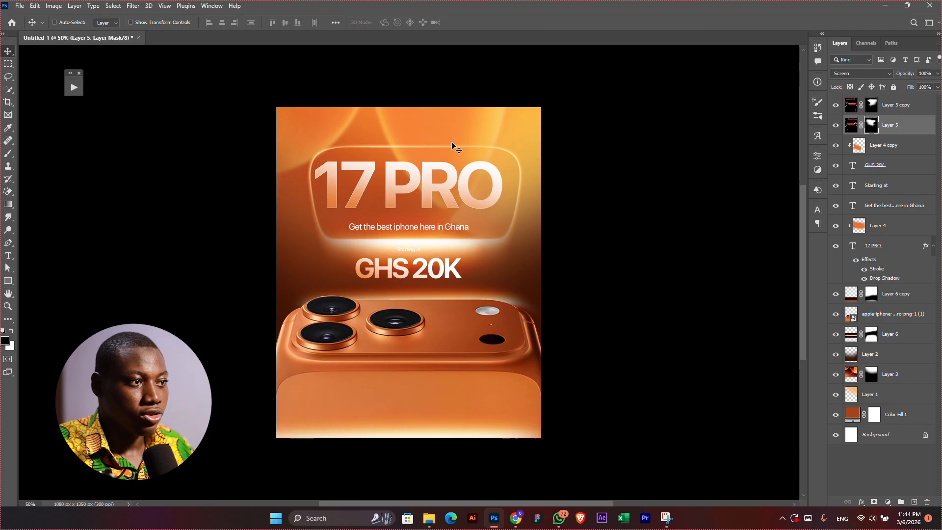
{"action": "left_click", "coordinate": [888, 113], "text": "shift"}
{"action": "key", "text": "ctrl+t"}
{"action": "left_click_drag", "start_coordinate": [598, 214], "coordinate": [605, 207]}
{"action": "key", "text": "Return"}
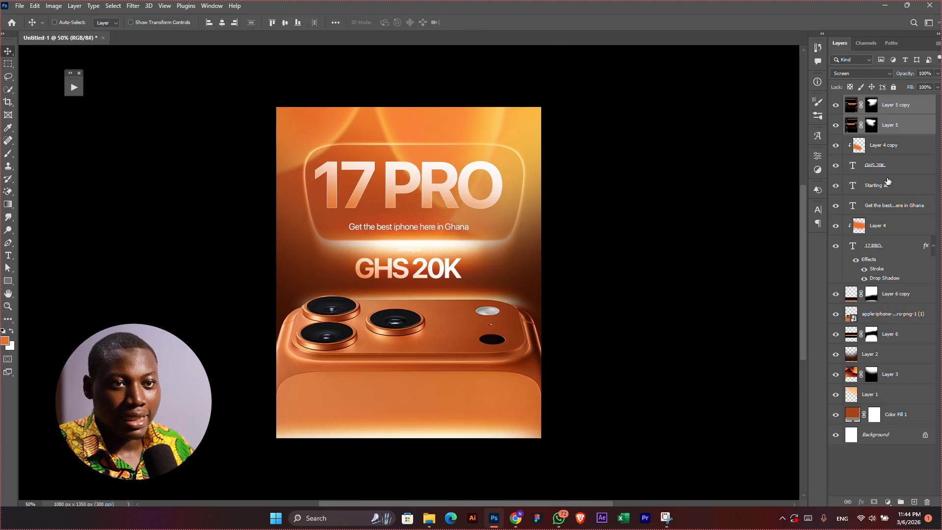
- Move both outline layers, Layer 4, the "17 PRO" headline and the tagline up together, away from the "Starting at" text
{"action": "left_click", "coordinate": [889, 155]}
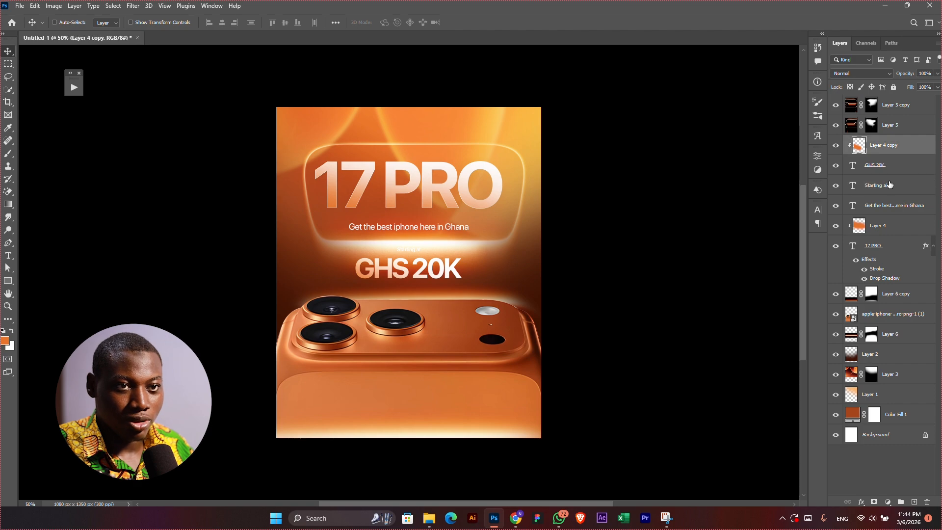
{"action": "left_click", "coordinate": [897, 129]}
{"action": "left_click", "coordinate": [896, 110], "text": "shift"}
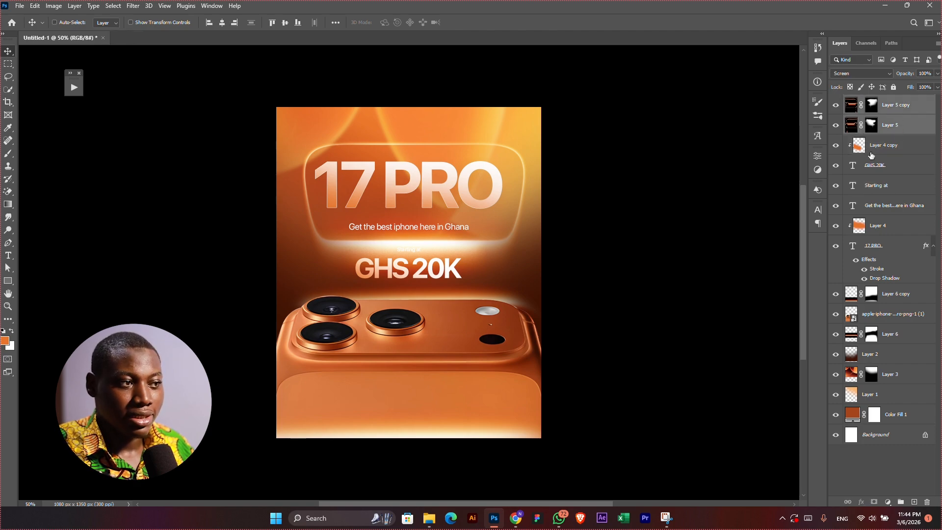
{"action": "left_click", "coordinate": [891, 231], "text": "ctrl"}
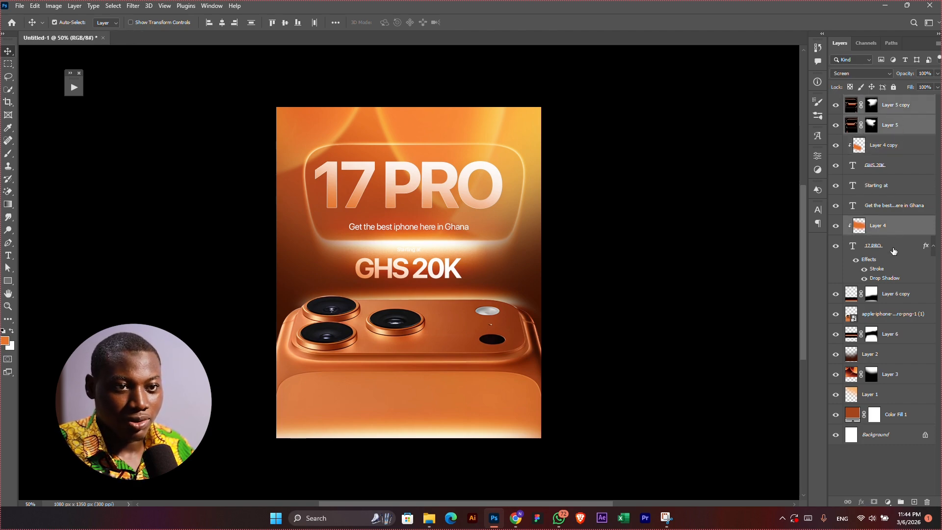
{"action": "left_click", "coordinate": [893, 250], "text": "ctrl"}
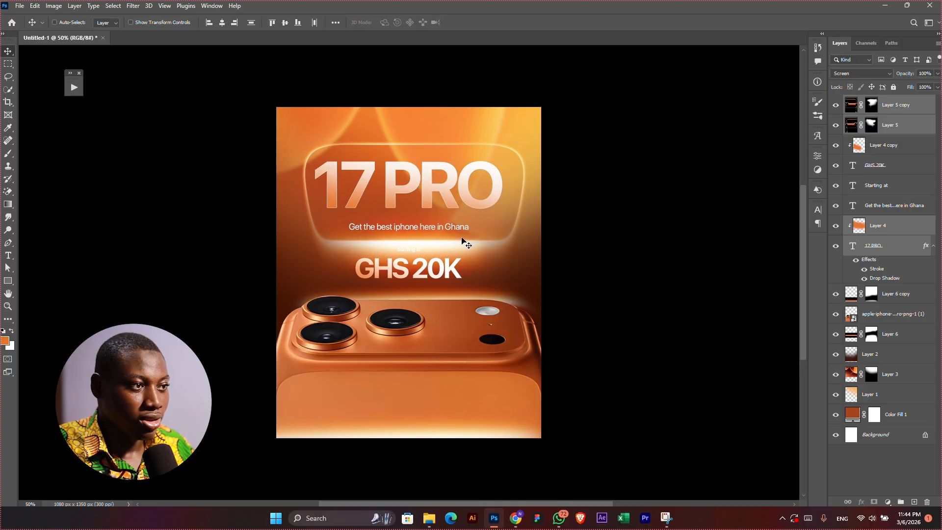
{"action": "left_click", "coordinate": [906, 209], "text": "ctrl"}
{"action": "left_click_drag", "start_coordinate": [495, 163], "coordinate": [495, 154]}
{"action": "key", "text": "shift+Up"}
{"action": "key", "text": "shift+Up"}
{"action": "key", "text": "shift+Up"}
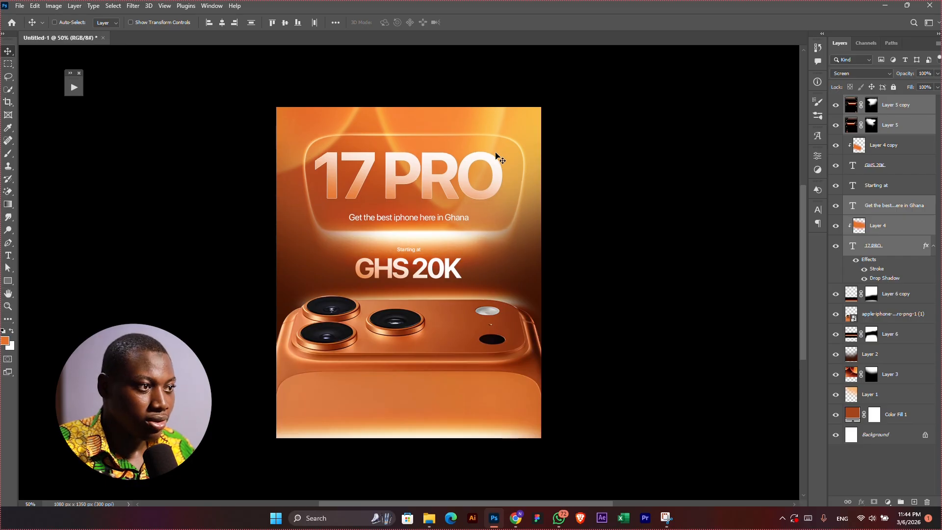
- Scale the selected headline, tagline and outline group down slightly and nudge it 10 px down
{"action": "key", "text": "ctrl+t"}
{"action": "left_click_drag", "start_coordinate": [603, 194], "coordinate": [597, 192]}
{"action": "key", "text": "Return"}
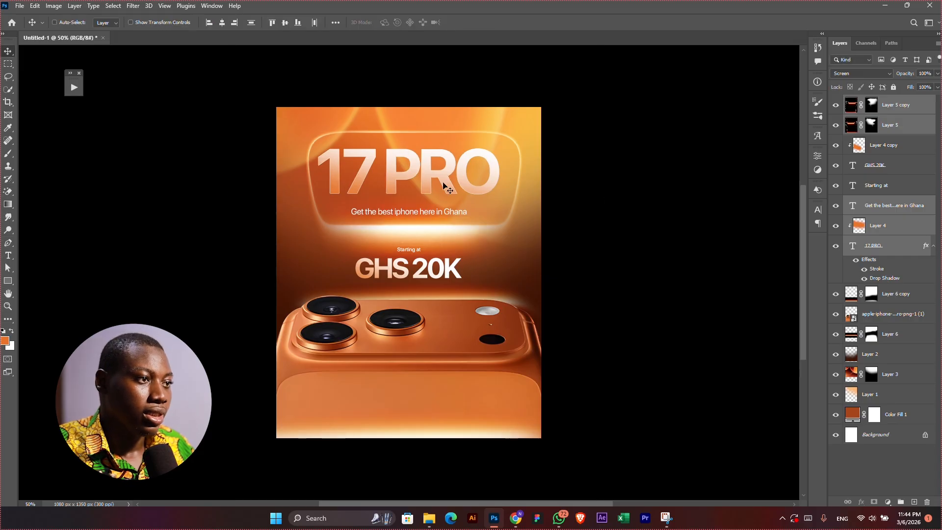
{"action": "key", "text": "shift+Down"}
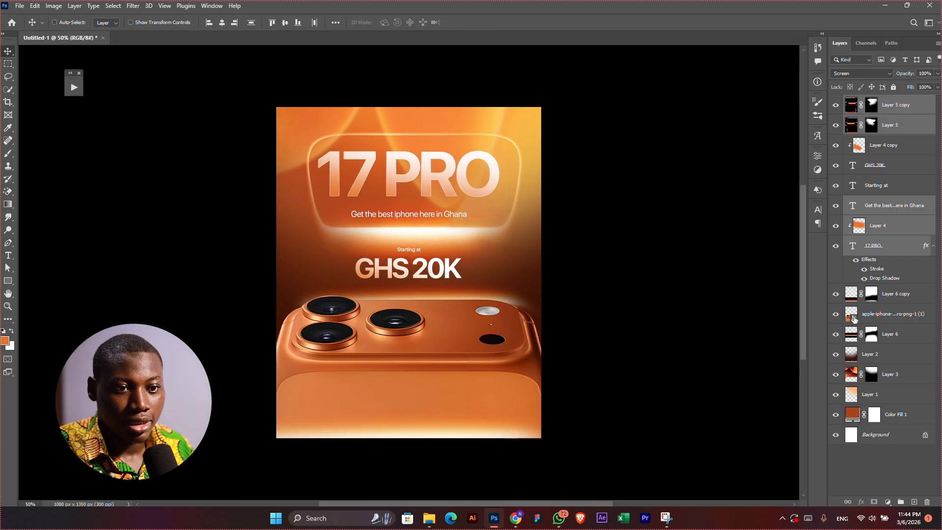
- Hide the Layer 6 copy glow along the poster's lower edge and check the whole composition
{"action": "left_click", "coordinate": [898, 294]}
{"action": "left_click", "coordinate": [835, 293]}
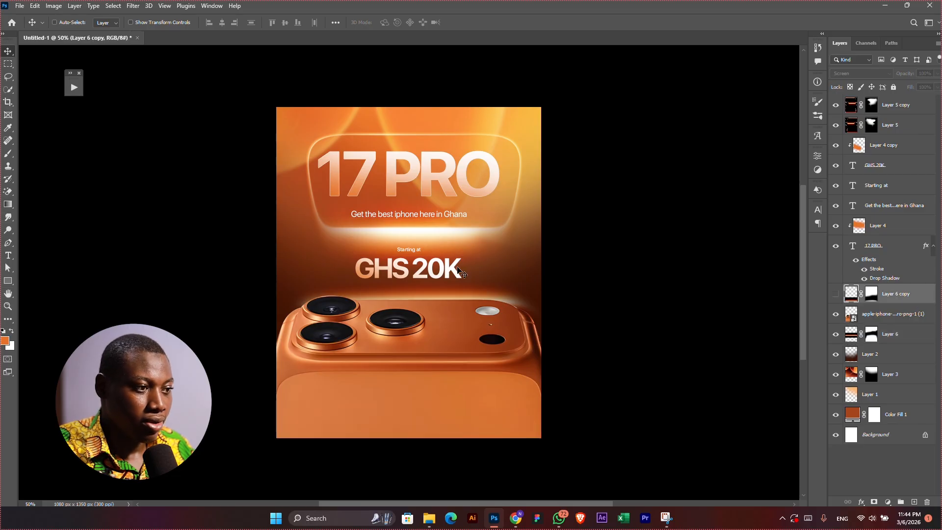
{"action": "left_click", "coordinate": [488, 337], "text": "ctrl"}
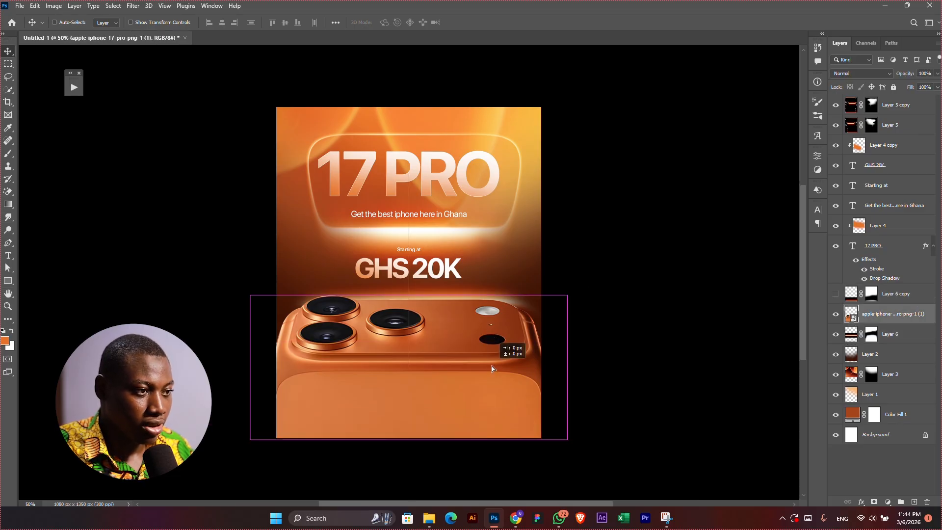
{"action": "key", "text": "ctrl+0"}
{"action": "key", "text": "ctrl+minus"}
{"action": "key", "text": "ctrl+minus"}
{"action": "key", "text": "ctrl+minus"}
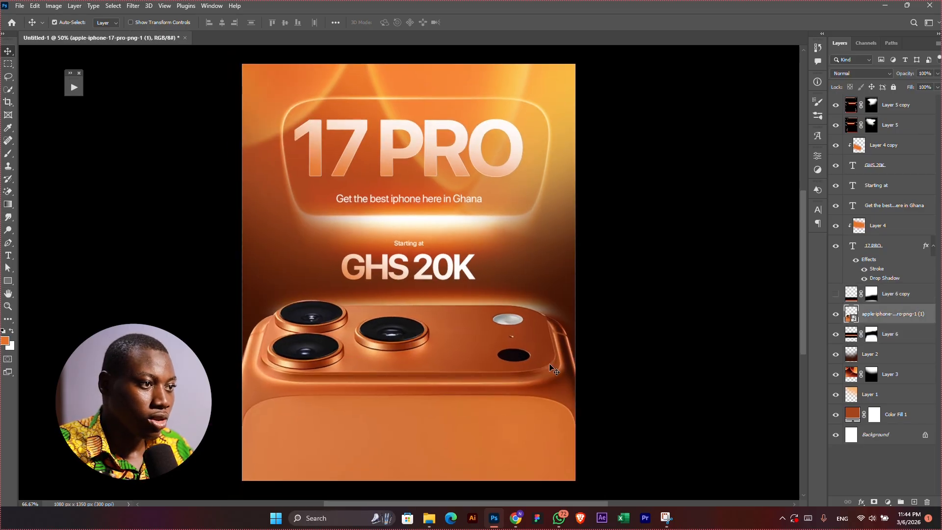
{"action": "key", "text": "ctrl+0"}
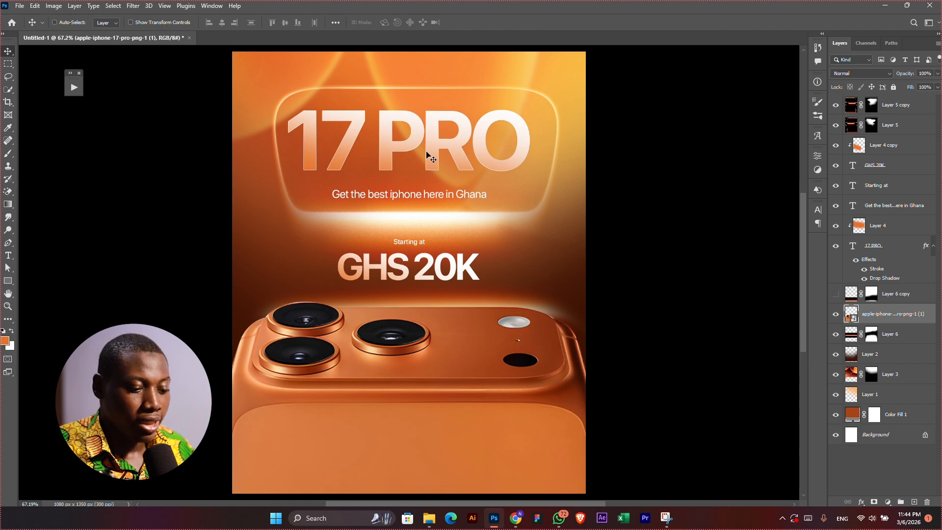
{"action": "key", "text": "ctrl+minus"}
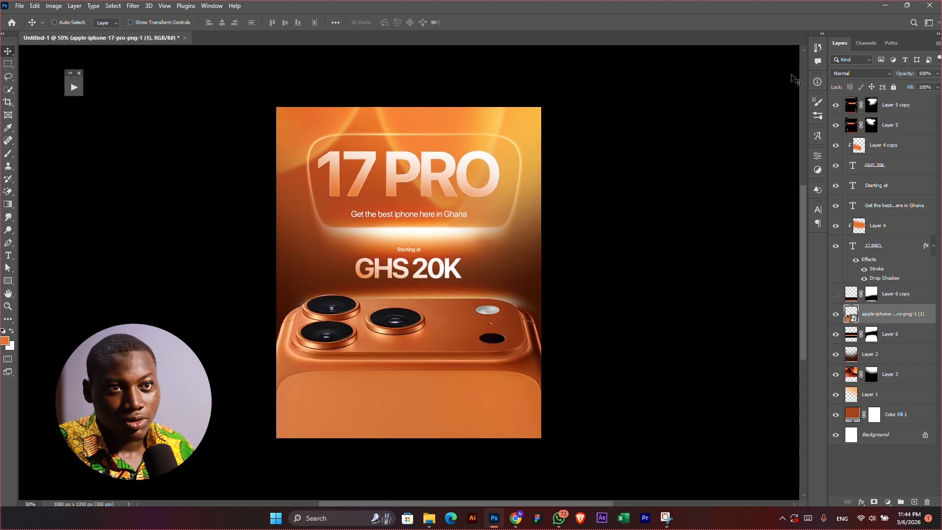
- Add a new layer above Layer 5 copy, set its blend mode to Screen and enlarge the brush to 800 px
{"action": "left_click", "coordinate": [897, 106]}
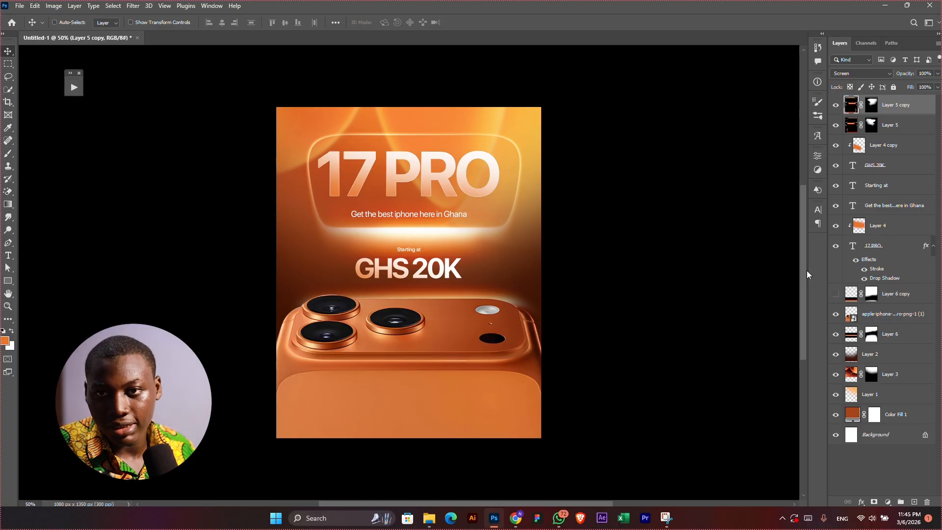
{"action": "left_click", "coordinate": [911, 502]}
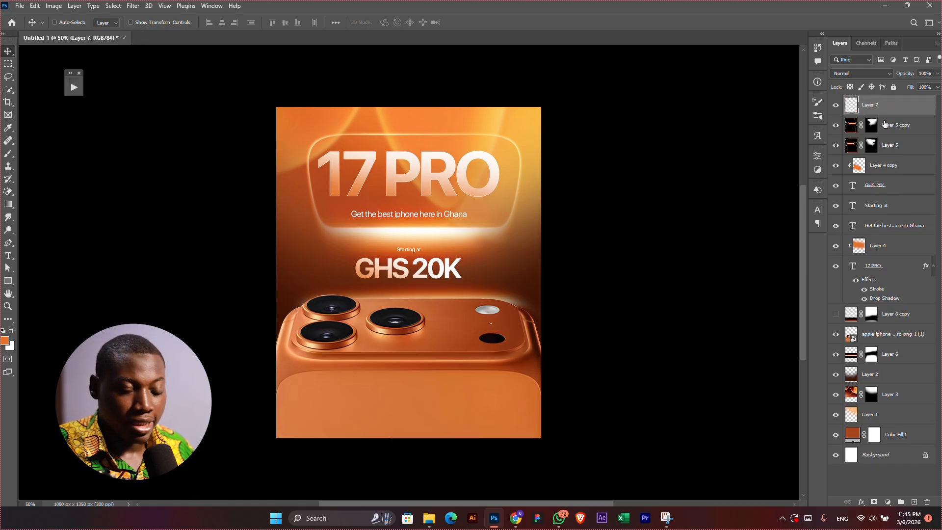
{"action": "key", "text": "b"}
{"action": "key", "text": "bracketright"}
{"action": "key", "text": "bracketright"}
{"action": "key", "text": "bracketright"}
{"action": "key", "text": "bracketright"}
{"action": "key", "text": "bracketright"}
{"action": "key", "text": "bracketright"}
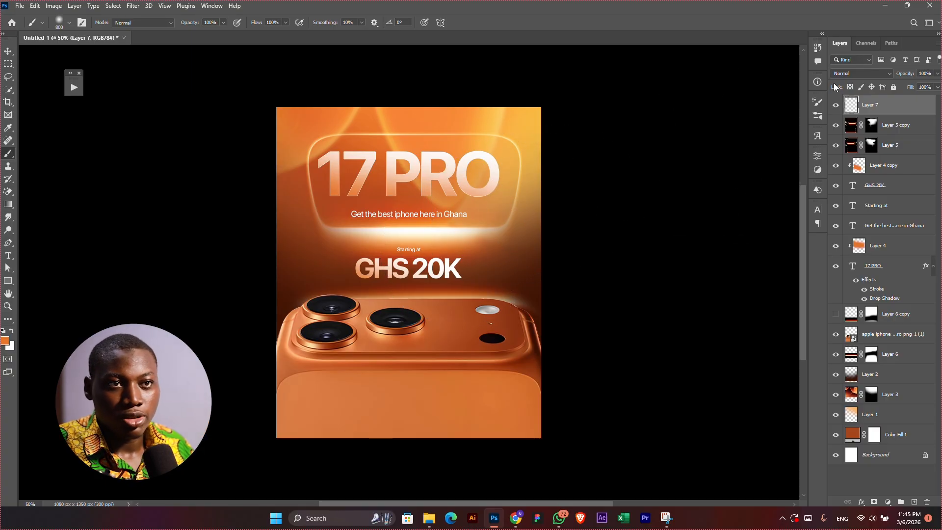
{"action": "left_click", "coordinate": [847, 72]}
{"action": "left_click", "coordinate": [845, 76]}
{"action": "left_click", "coordinate": [845, 76]}
{"action": "left_click", "coordinate": [845, 156]}
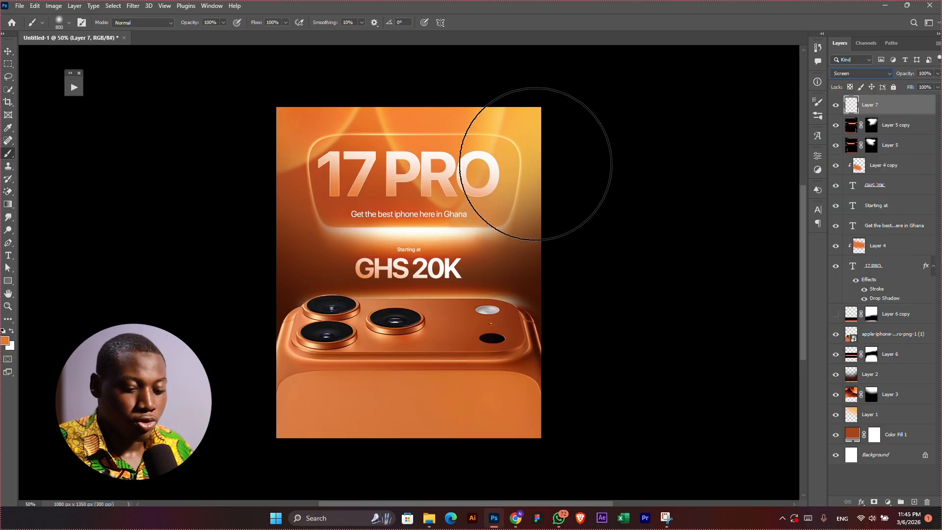
- Paint a soft orange glow over the poster's upper-right corner with a 1000 px brush
{"action": "key", "text": "bracketright"}
{"action": "key", "text": "bracketright"}
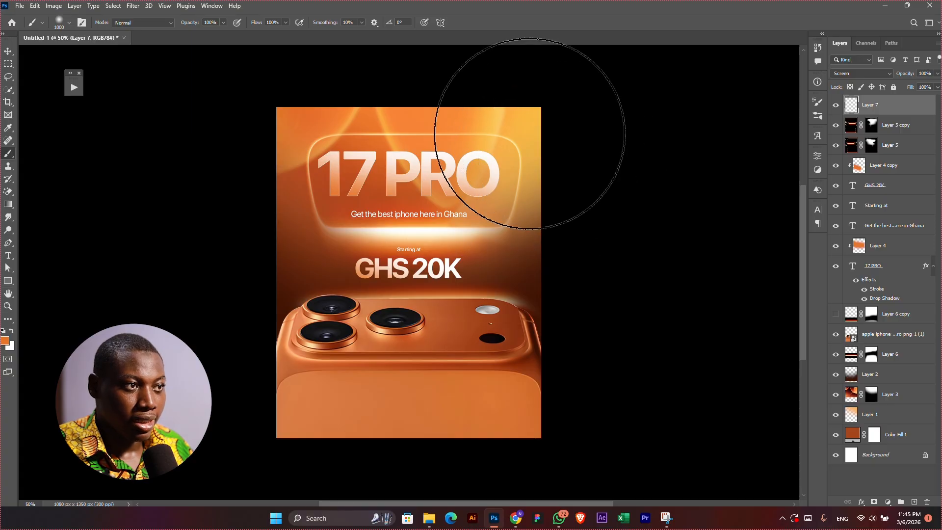
{"action": "left_click", "coordinate": [529, 133]}
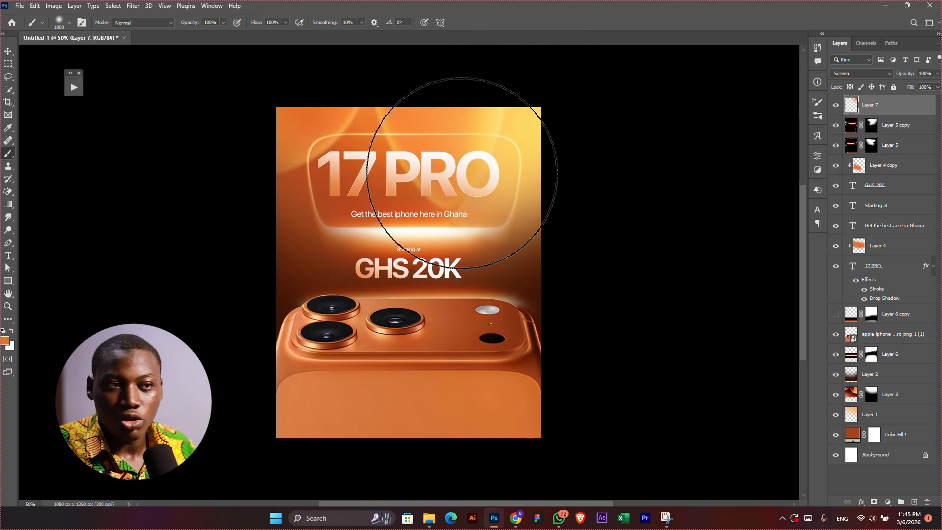
- Paint a soft darker-orange glow along the poster's upper-left side beside the headline, undoing one misplaced dab
{"action": "mouse_move", "coordinate": [339, 172]}
{"action": "left_mouse_down"}
{"action": "mouse_move", "coordinate": [290, 168]}
{"action": "mouse_move", "coordinate": [320, 105]}
{"action": "mouse_move", "coordinate": [294, 164]}
{"action": "mouse_move", "coordinate": [308, 185]}
{"action": "left_mouse_up"}
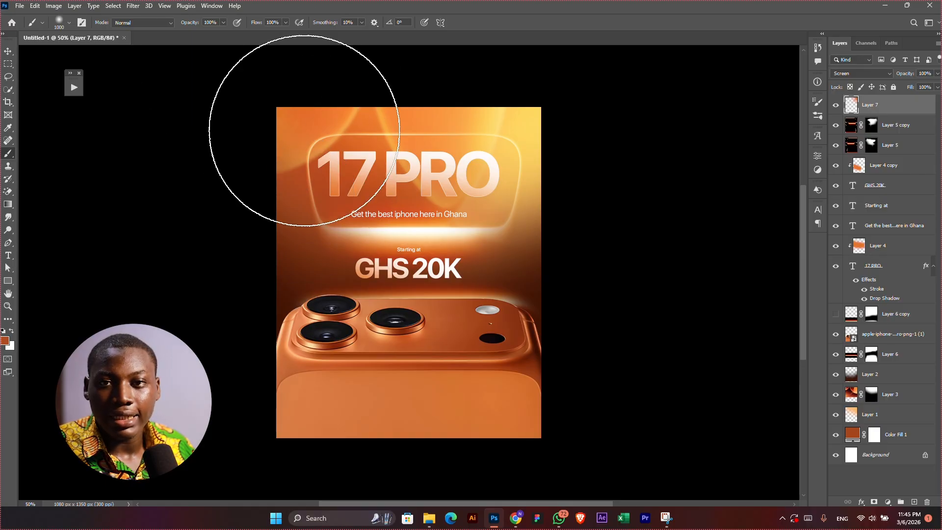
{"action": "mouse_move", "coordinate": [294, 169]}
{"action": "left_mouse_down"}
{"action": "mouse_move", "coordinate": [273, 168]}
{"action": "mouse_move", "coordinate": [301, 188]}
{"action": "left_mouse_up"}
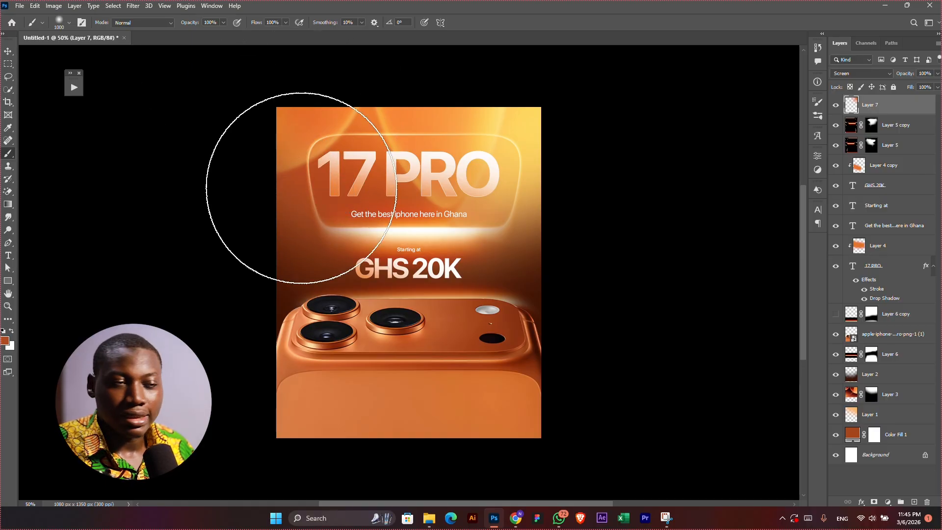
{"action": "left_click_drag", "start_coordinate": [299, 194], "coordinate": [301, 192]}
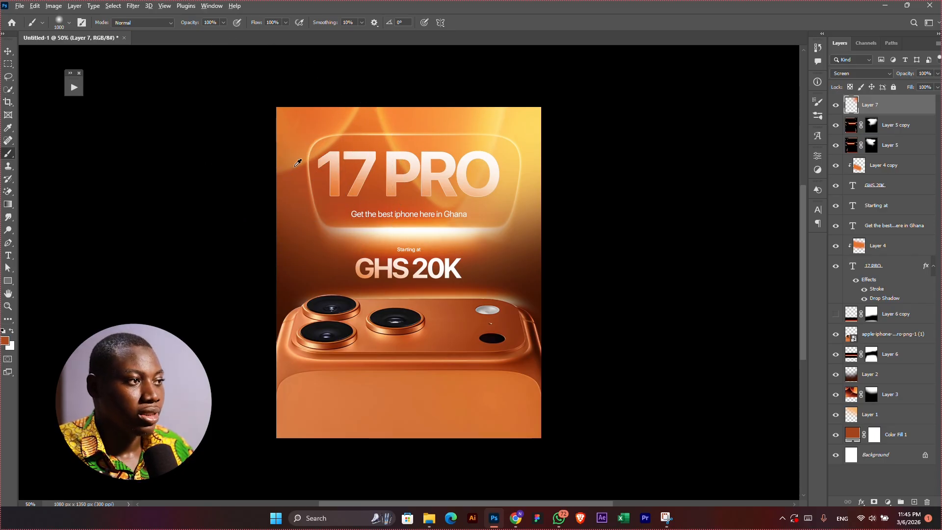
{"action": "left_click_drag", "start_coordinate": [296, 177], "coordinate": [294, 178]}
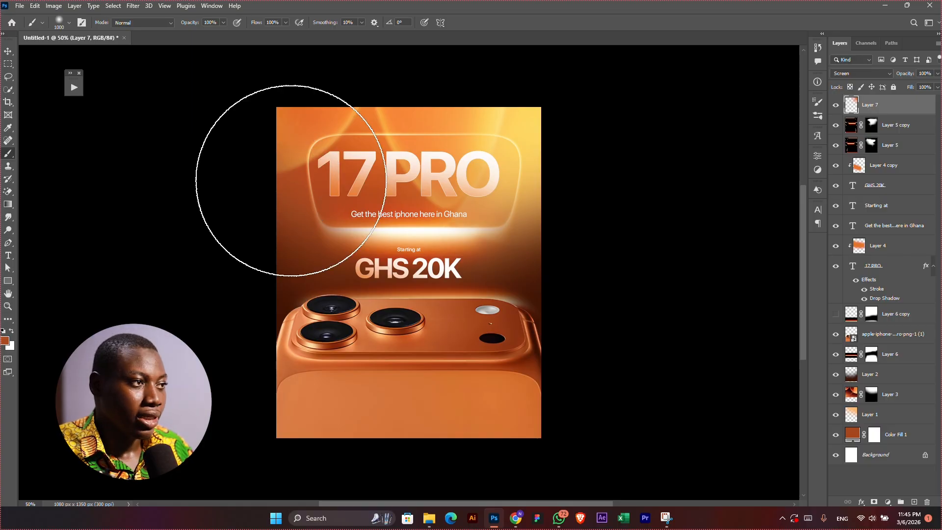
{"action": "left_click", "coordinate": [295, 129]}
{"action": "key", "text": "ctrl+z"}
{"action": "left_click", "coordinate": [283, 136]}
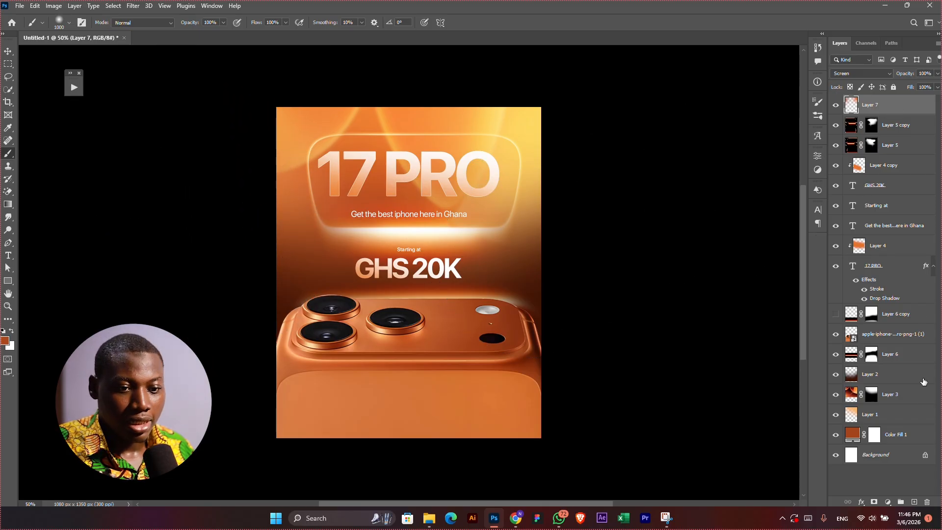
- Paint a soft dark brown shade along the poster's lower edge on a new top layer, using a brush of 500 to 700 px
{"action": "left_click", "coordinate": [915, 501]}
{"action": "key", "text": "ctrl+minus"}
{"action": "key", "text": "ctrl+minus"}
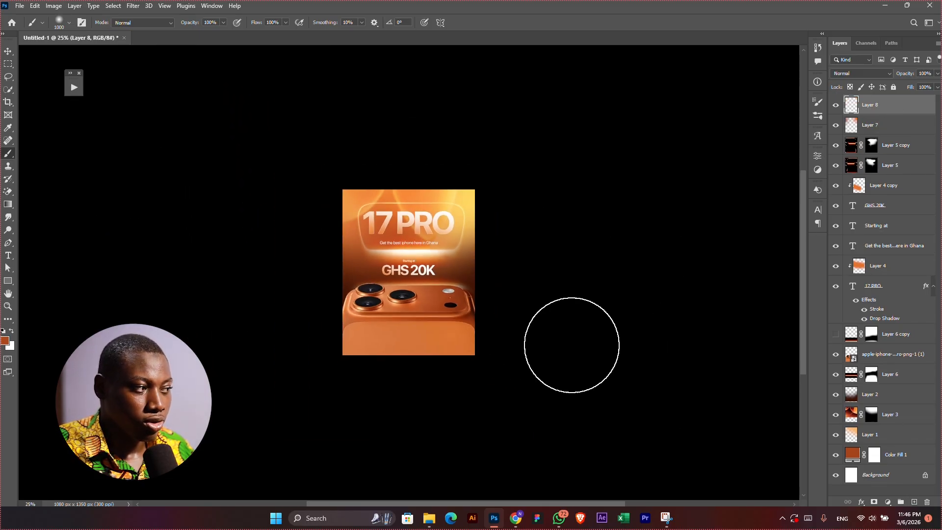
{"action": "key", "text": "bracketleft"}
{"action": "key", "text": "bracketleft"}
{"action": "key", "text": "bracketleft"}
{"action": "key", "text": "bracketleft"}
{"action": "key", "text": "bracketleft"}
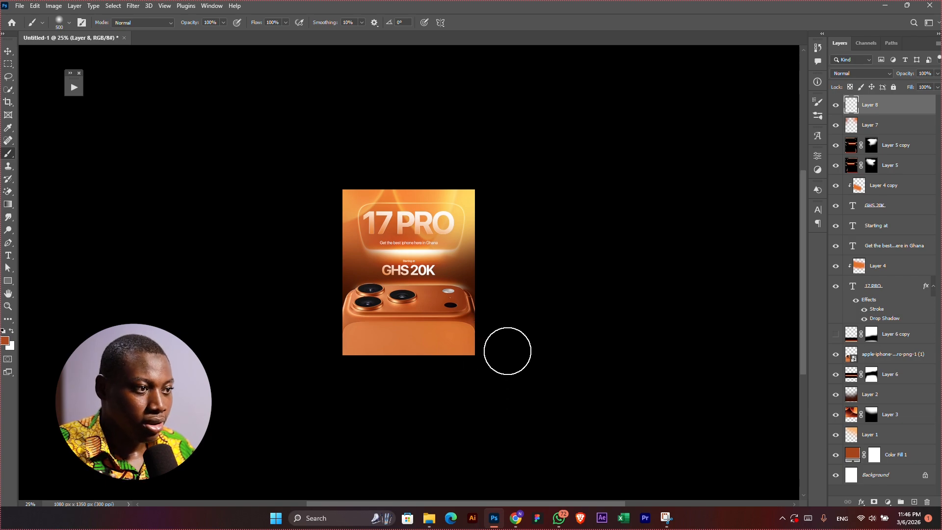
{"action": "left_click", "coordinate": [471, 288], "text": "alt"}
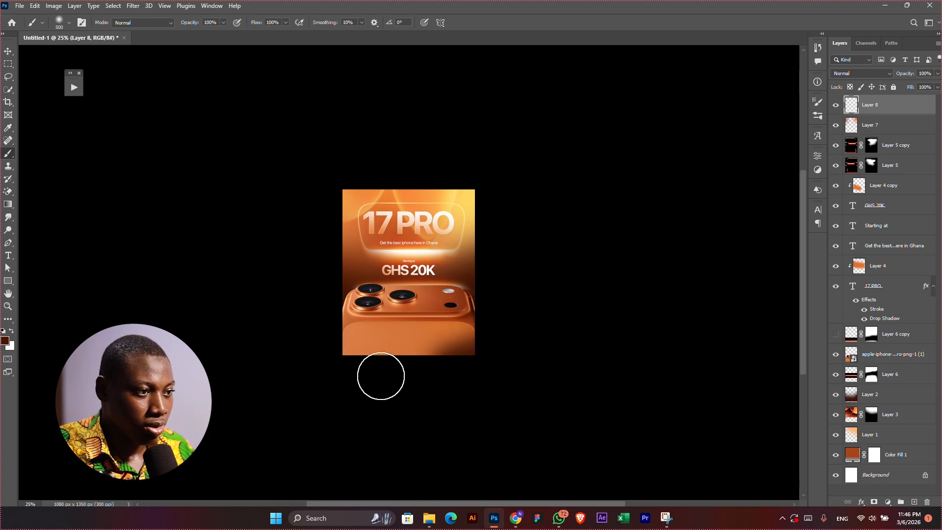
{"action": "key", "text": "bracketright"}
{"action": "key", "text": "bracketright"}
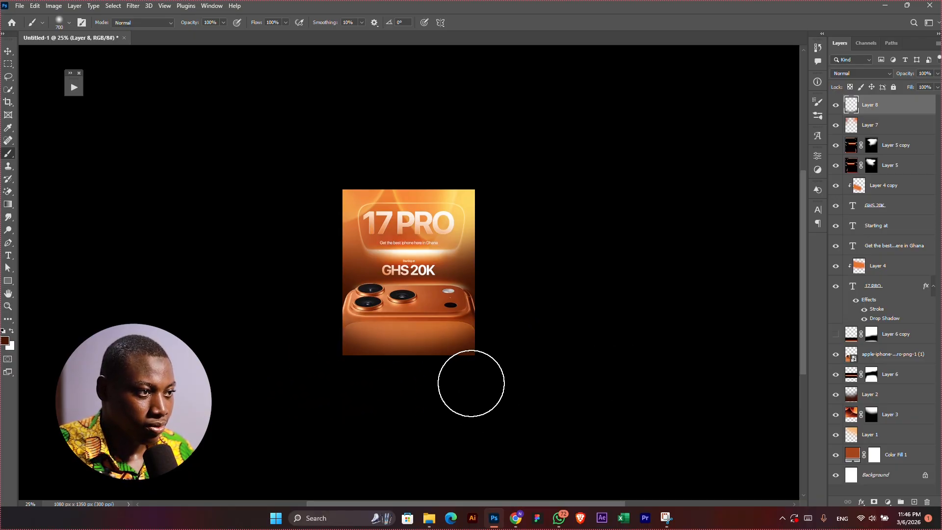
- Stretch the dark shade on Layer 8 horizontally to about 1542 px wide and compare the poster with and without it
{"action": "key", "text": "v"}
{"action": "key", "text": "ctrl+equal"}
{"action": "key", "text": "ctrl+equal"}
{"action": "key", "text": "ctrl+equal"}
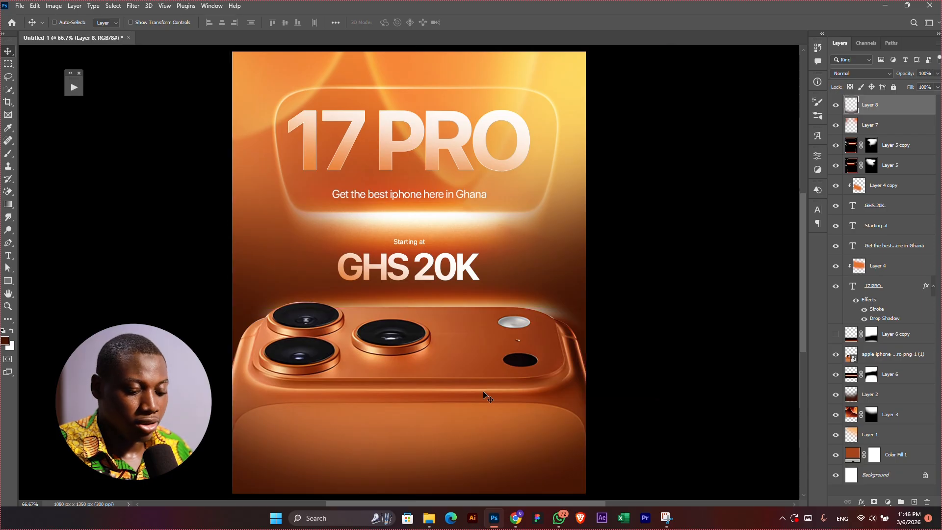
{"action": "key", "text": "ctrl+minus"}
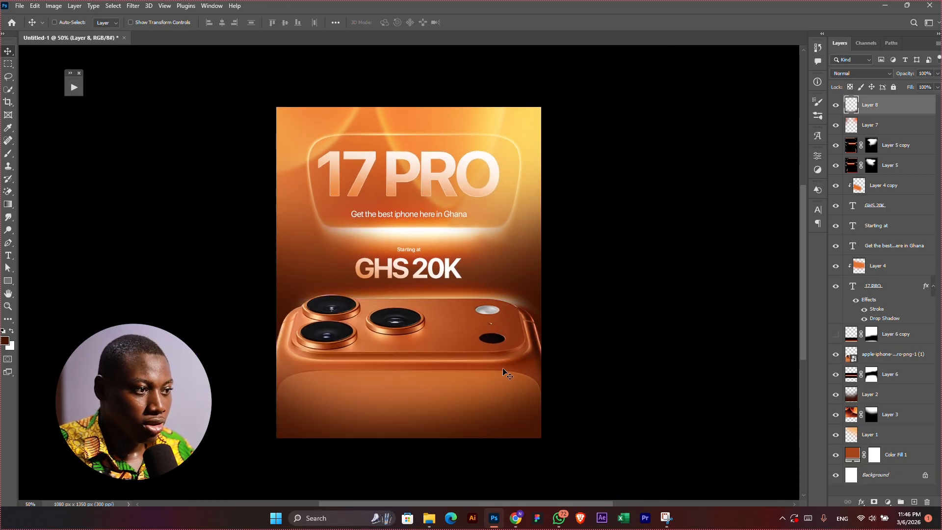
{"action": "key", "text": "ctrl+t"}
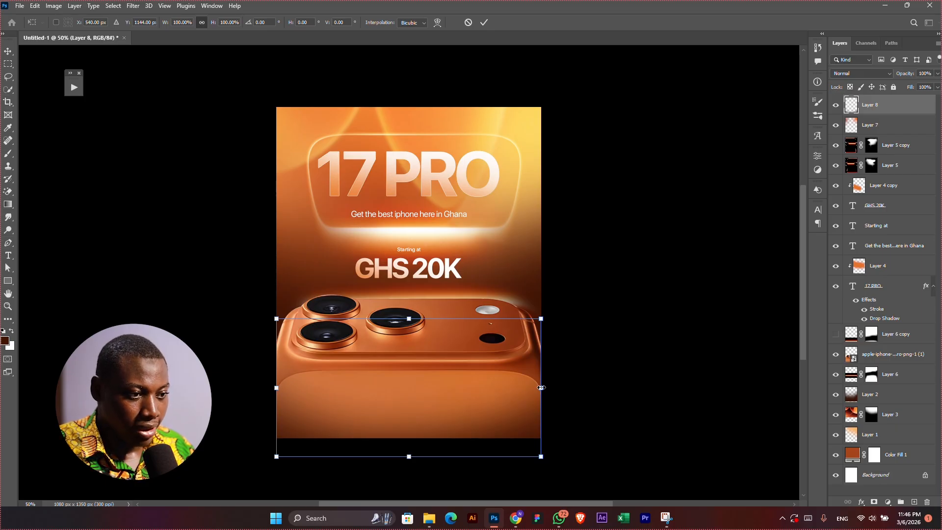
{"action": "left_click_drag", "start_coordinate": [541, 388], "coordinate": [601, 384]}
{"action": "key", "text": "Return"}
{"action": "left_click", "coordinate": [836, 105]}
{"action": "left_click", "coordinate": [836, 105]}
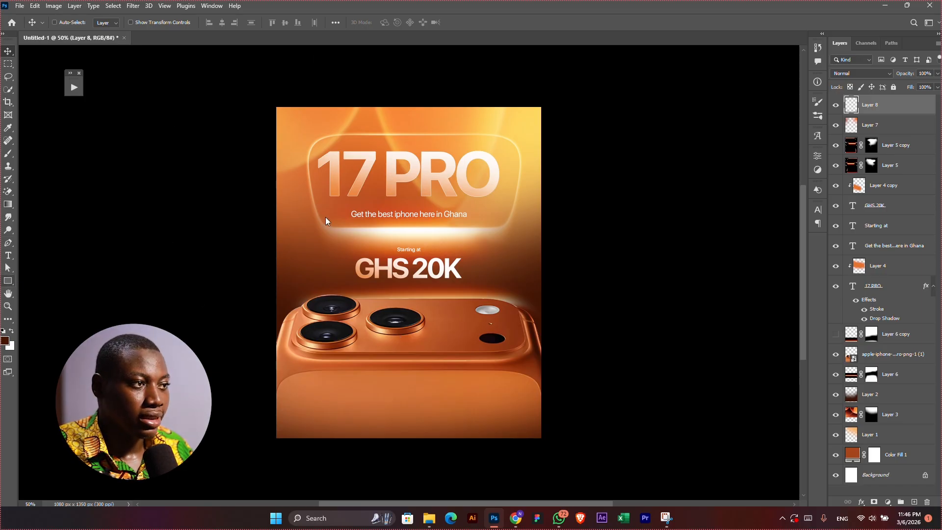
- Draw a tall rectangle about 193 by 1254 px over the poster's left part and fill it with white (ffffff)
{"action": "right_click", "coordinate": [8, 280]}
{"action": "left_click", "coordinate": [44, 280]}
{"action": "left_click_drag", "start_coordinate": [308, 119], "coordinate": [356, 426]}
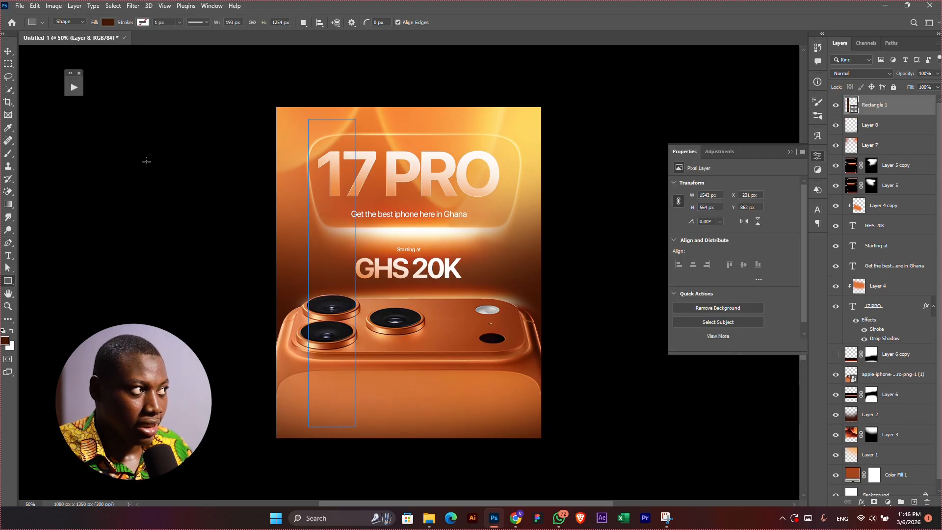
{"action": "left_click", "coordinate": [8, 51]}
{"action": "double_click", "coordinate": [853, 107]}
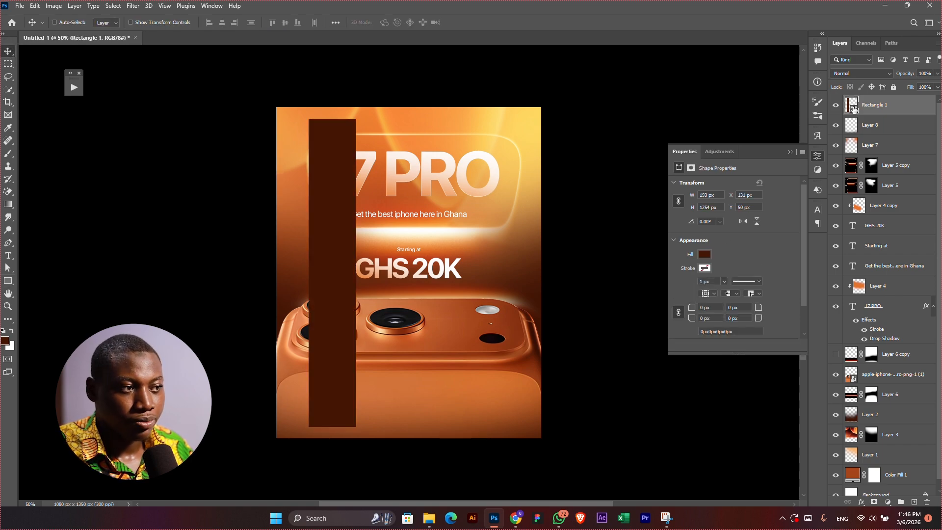
{"action": "left_click_drag", "start_coordinate": [673, 214], "coordinate": [604, 179]}
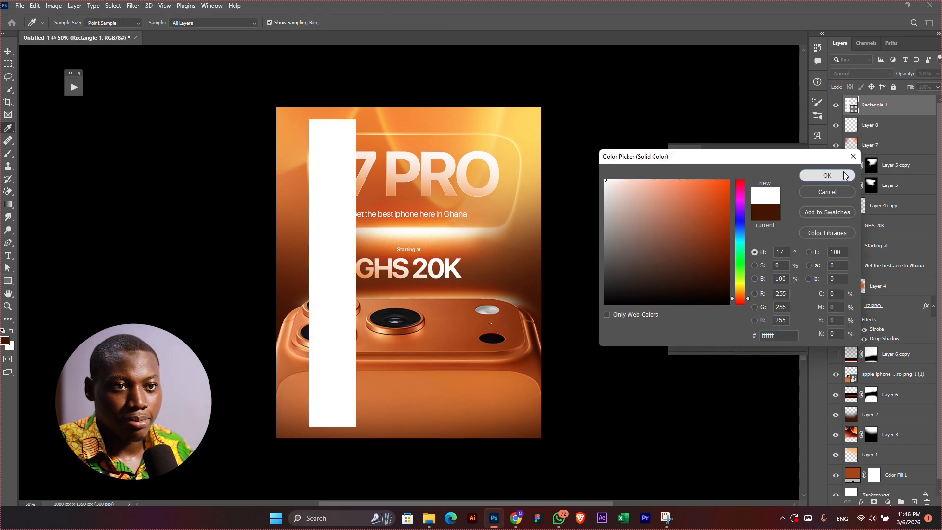
{"action": "left_click", "coordinate": [827, 175]}
- Add a layer mask to the white rectangle and fade its left side out with a horizontal black-to-transparent gradient
{"action": "left_click", "coordinate": [874, 502]}
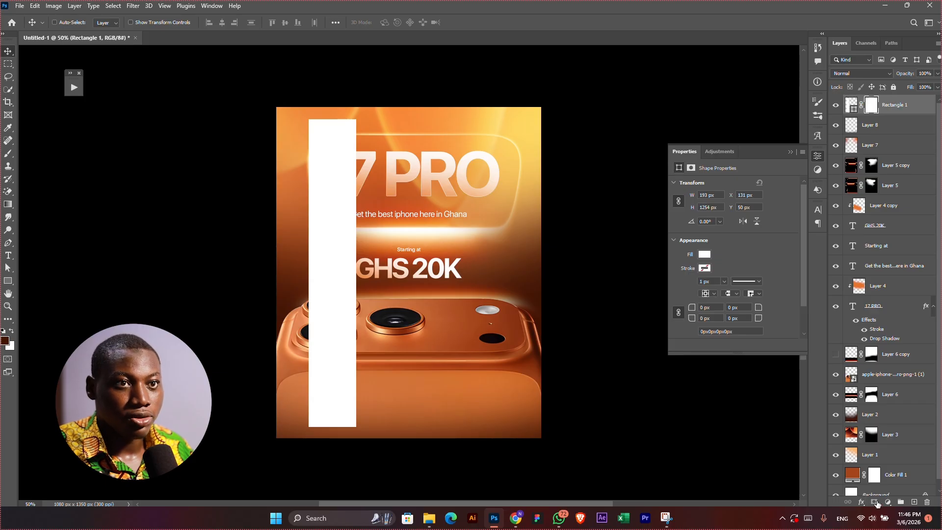
{"action": "key", "text": "g"}
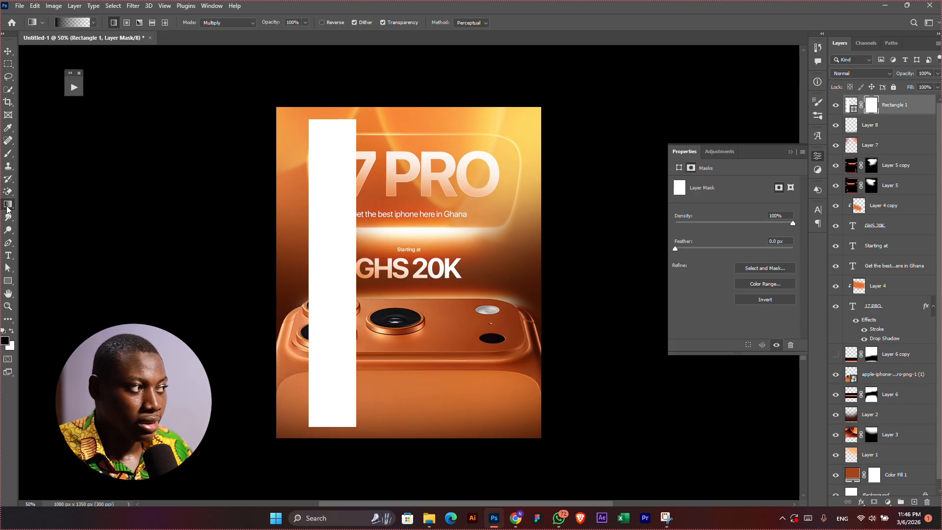
{"action": "left_click_drag", "start_coordinate": [286, 266], "coordinate": [365, 268]}
{"action": "left_click_drag", "start_coordinate": [309, 262], "coordinate": [347, 262]}
{"action": "left_click_drag", "start_coordinate": [257, 256], "coordinate": [374, 262]}
{"action": "left_click_drag", "start_coordinate": [275, 272], "coordinate": [412, 260]}
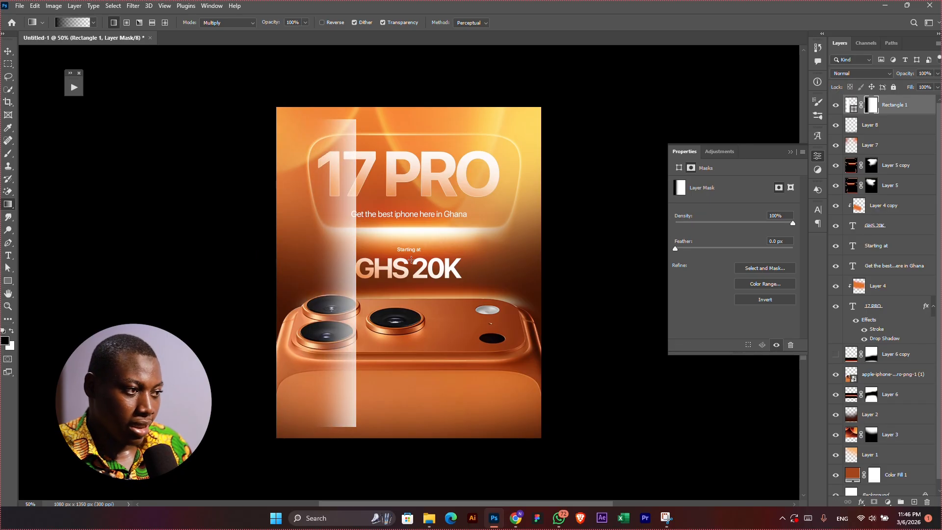
- Rasterize the faded rectangle, rotate it about 45° and scale it to about 242% wide and 160% high as a diagonal strip
{"action": "key", "text": "v"}
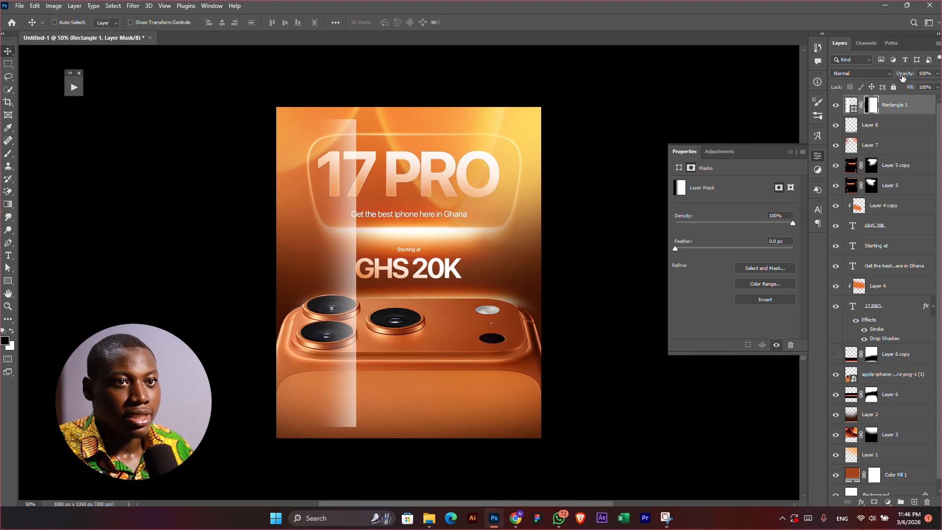
{"action": "right_click", "coordinate": [890, 105]}
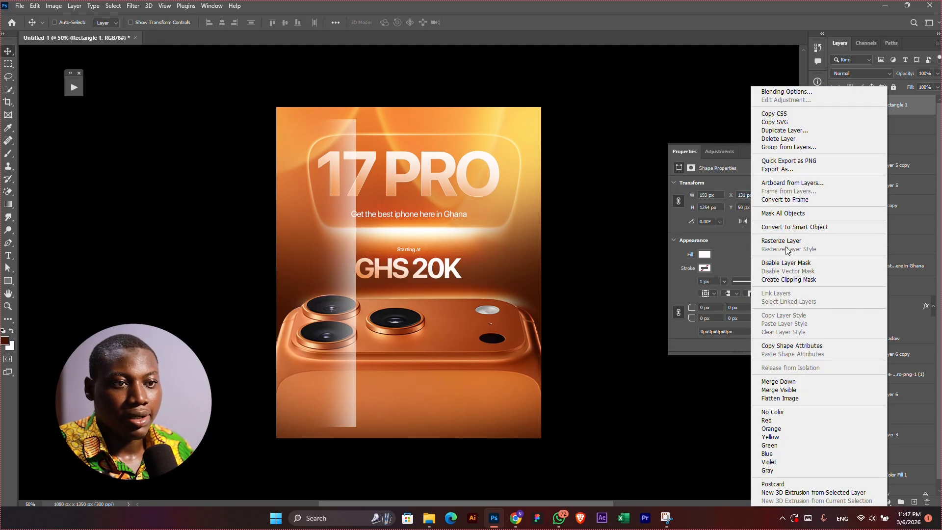
{"action": "left_click", "coordinate": [802, 238]}
{"action": "mouse_move", "coordinate": [415, 263]}
{"action": "left_mouse_down"}
{"action": "mouse_move", "coordinate": [479, 265]}
{"action": "mouse_move", "coordinate": [406, 261]}
{"action": "left_mouse_up"}
{"action": "key", "text": "ctrl+t"}
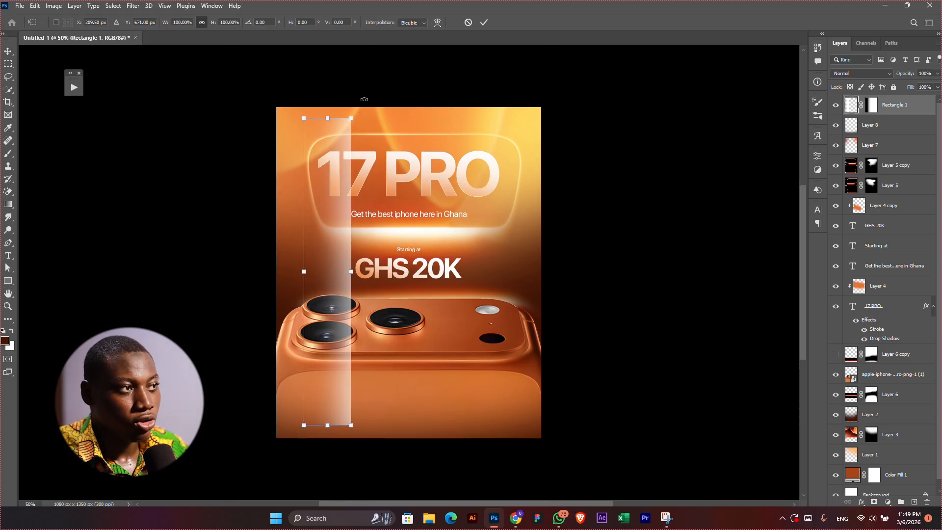
{"action": "left_click_drag", "start_coordinate": [355, 83], "coordinate": [501, 97]}
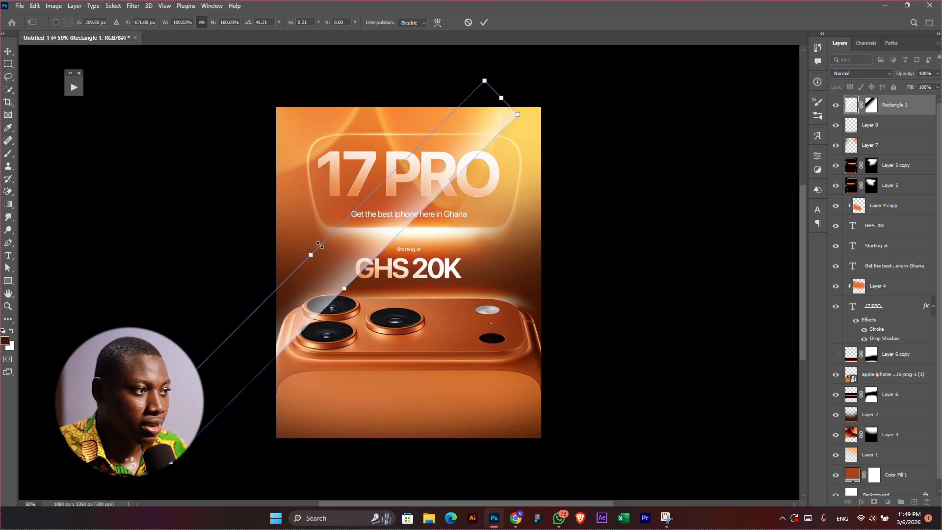
{"action": "left_click_drag", "start_coordinate": [312, 252], "coordinate": [367, 201]}
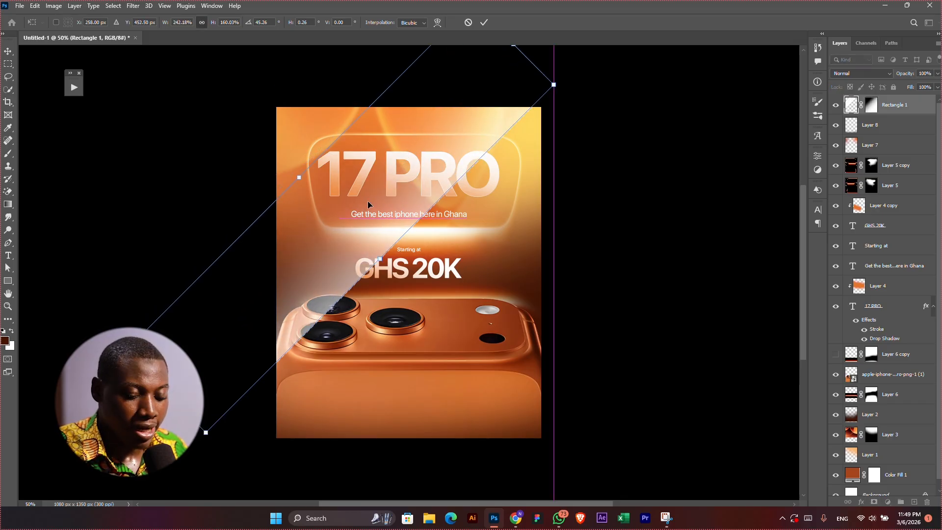
{"action": "key", "text": "Return"}
- Duplicate the diagonal strip toward the upper left and the lower right, and group all three strips
{"action": "left_click_drag", "start_coordinate": [489, 292], "coordinate": [446, 241]}
{"action": "left_click_drag", "start_coordinate": [406, 218], "coordinate": [476, 283]}
{"action": "left_click", "coordinate": [889, 155], "text": "shift"}
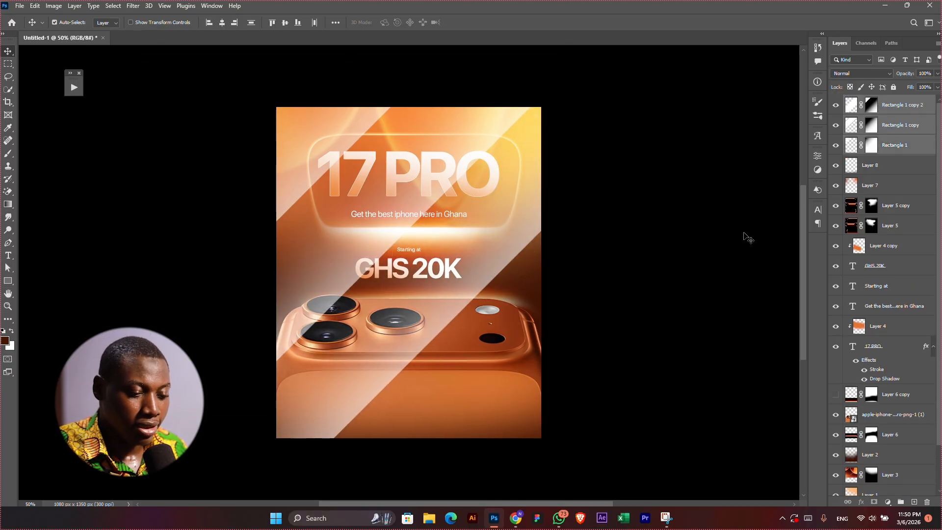
{"action": "key", "text": "ctrl+g"}
- Set the strip group's opacity to 8% and mask the strips off the phone with a soft 700 px black brush
{"action": "left_click", "coordinate": [938, 73]}
{"action": "left_click_drag", "start_coordinate": [894, 84], "coordinate": [897, 84]}
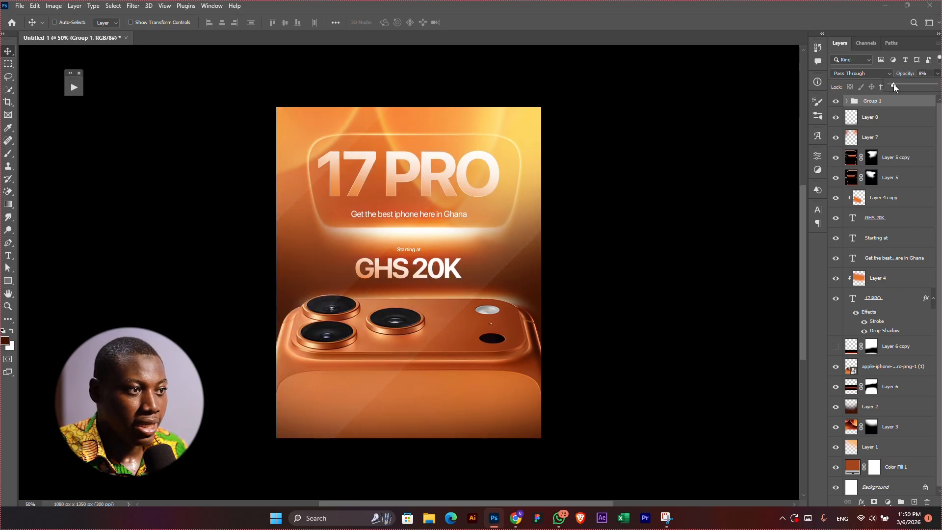
{"action": "left_click", "coordinate": [870, 502]}
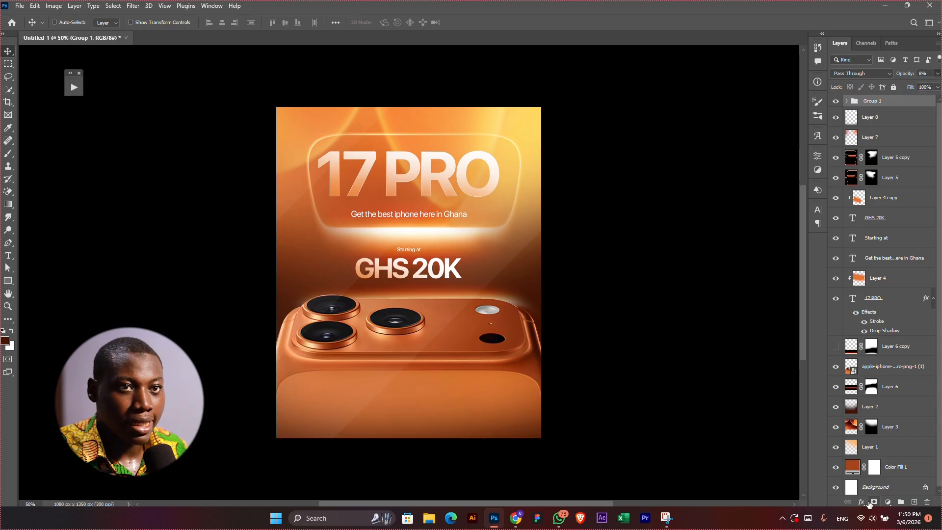
{"action": "left_click", "coordinate": [870, 502]}
{"action": "key", "text": "b"}
{"action": "mouse_move", "coordinate": [357, 330]}
{"action": "left_mouse_down"}
{"action": "mouse_move", "coordinate": [304, 364]}
{"action": "mouse_move", "coordinate": [386, 403]}
{"action": "mouse_move", "coordinate": [387, 313]}
{"action": "mouse_move", "coordinate": [405, 310]}
{"action": "left_mouse_up"}
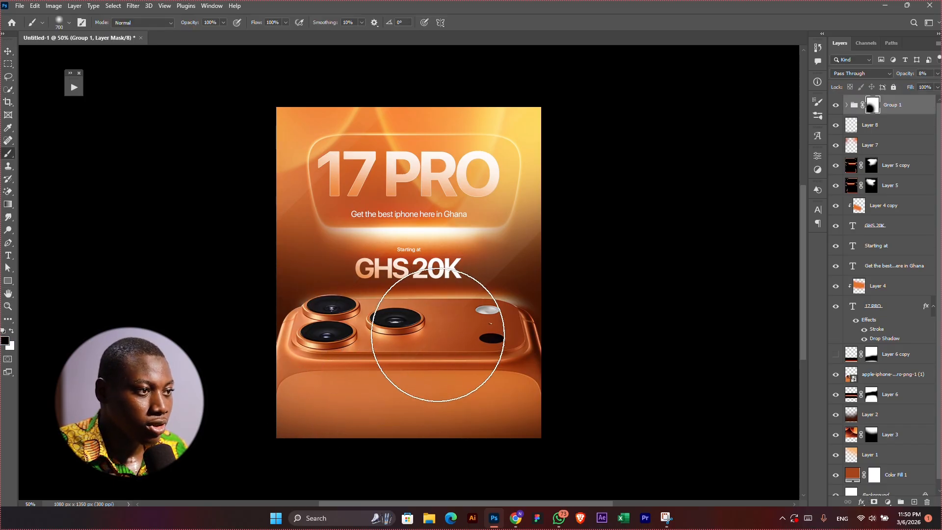
{"action": "key", "text": "v"}
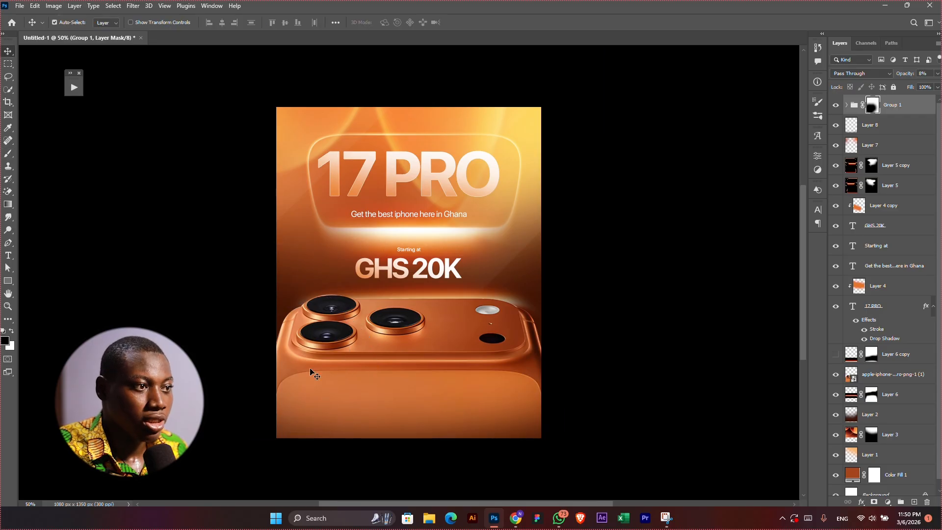
- Open the phone layer in the Camera Raw Filter and set Sharpening to 60
{"action": "key", "text": "ctrl+plus"}
{"action": "key", "text": "ctrl+minus"}
{"action": "key", "text": "ctrl+minus"}
{"action": "key", "text": "ctrl+plus"}
{"action": "key", "text": "ctrl+plus"}
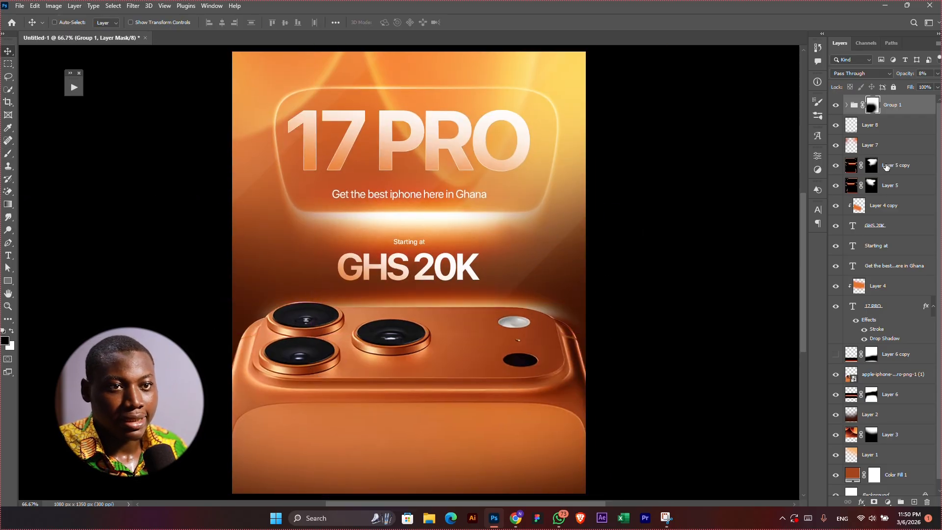
{"action": "scroll", "coordinate": [854, 355], "scroll_direction": "down", "scroll_amount": 1}
{"action": "left_click", "coordinate": [916, 368]}
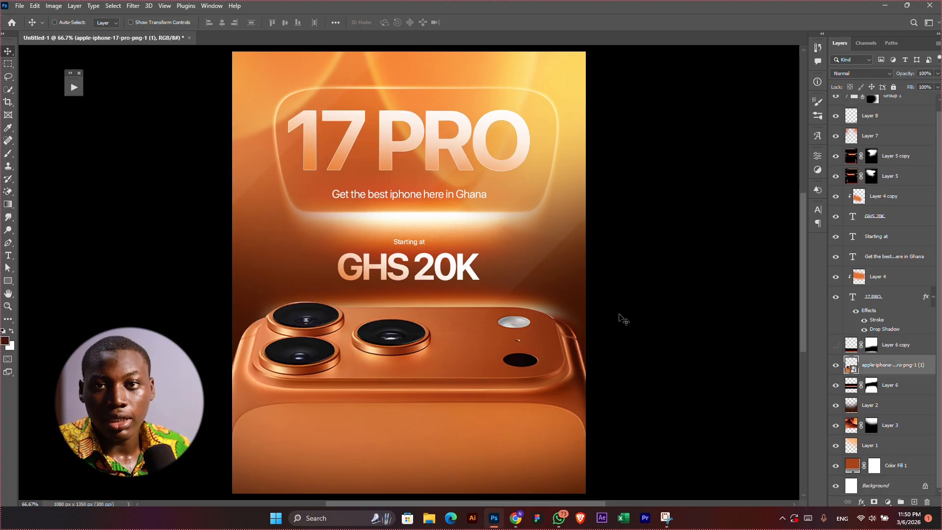
{"action": "left_click", "coordinate": [340, 340], "text": "ctrl"}
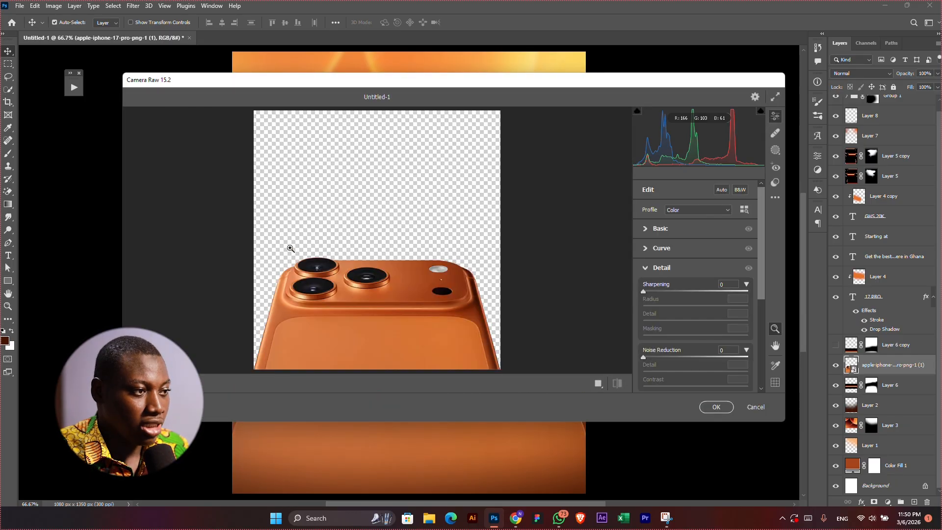
{"action": "left_click", "coordinate": [348, 306]}
{"action": "left_click_drag", "start_coordinate": [660, 291], "coordinate": [686, 293]}
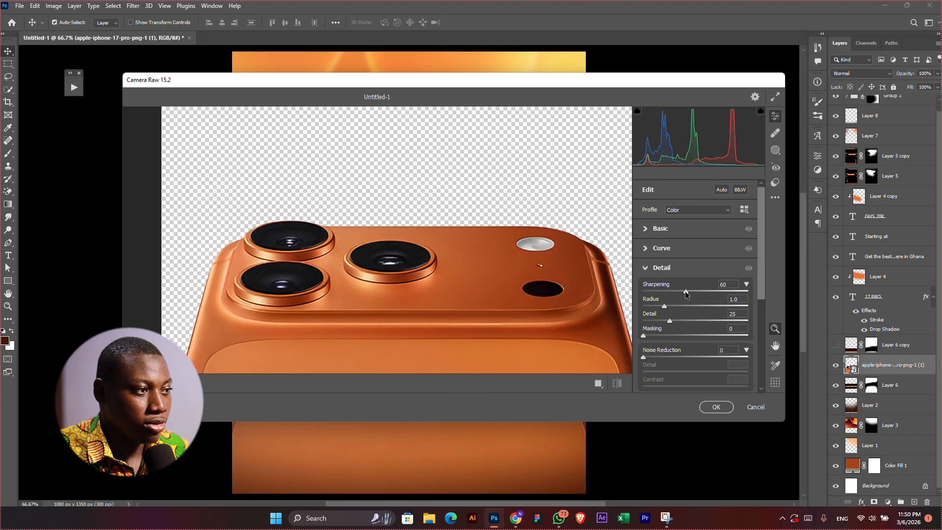
- Set the phone's Contrast to +36, Highlights to +47 and Blacks to -17, compare before and after, and apply the filter
{"action": "left_click", "coordinate": [662, 229]}
{"action": "left_click_drag", "start_coordinate": [697, 296], "coordinate": [714, 284]}
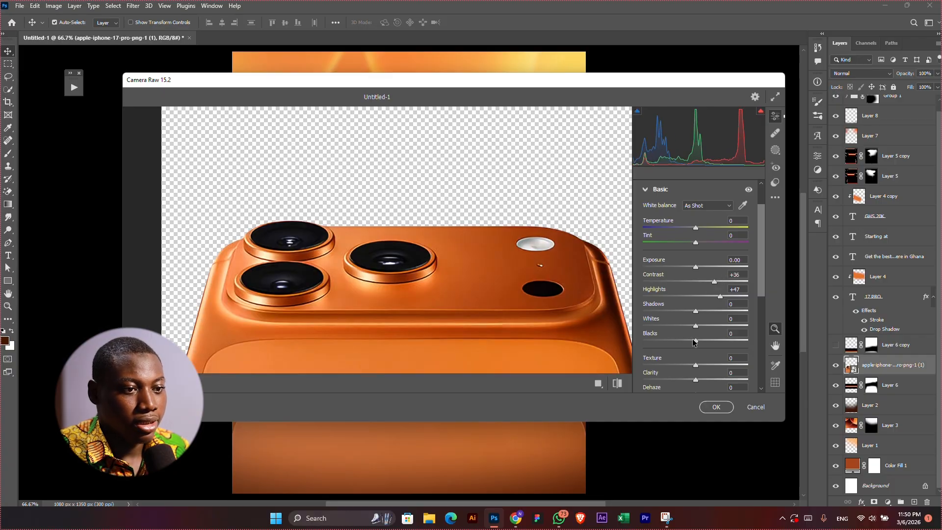
{"action": "left_click_drag", "start_coordinate": [695, 340], "coordinate": [689, 343]}
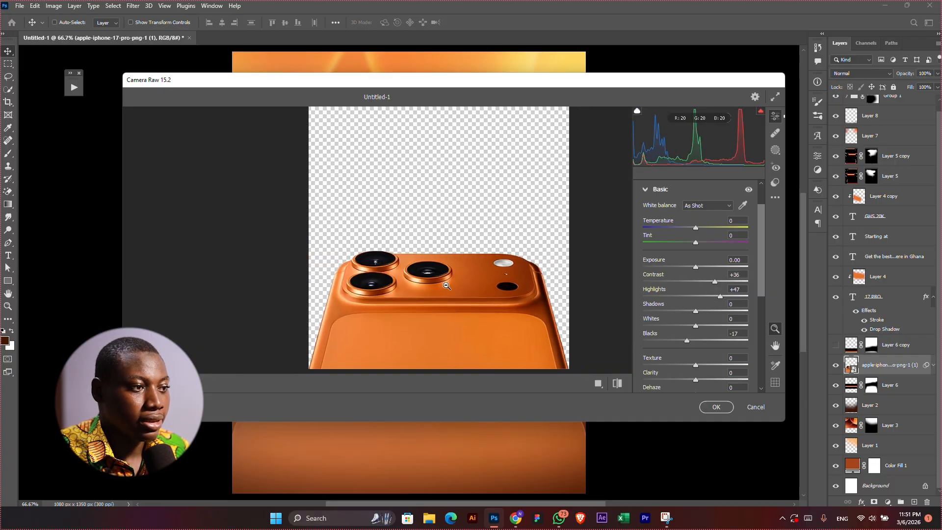
{"action": "left_click", "coordinate": [619, 387]}
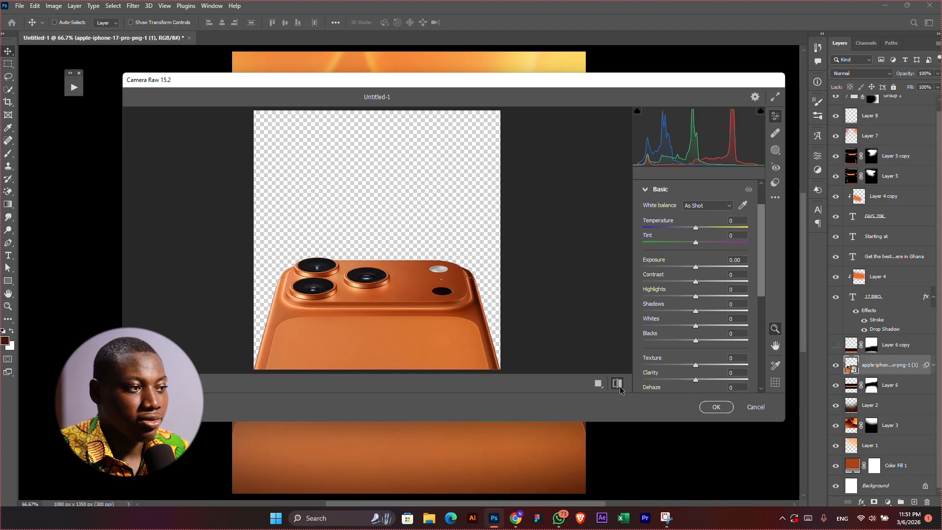
{"action": "left_click", "coordinate": [619, 387]}
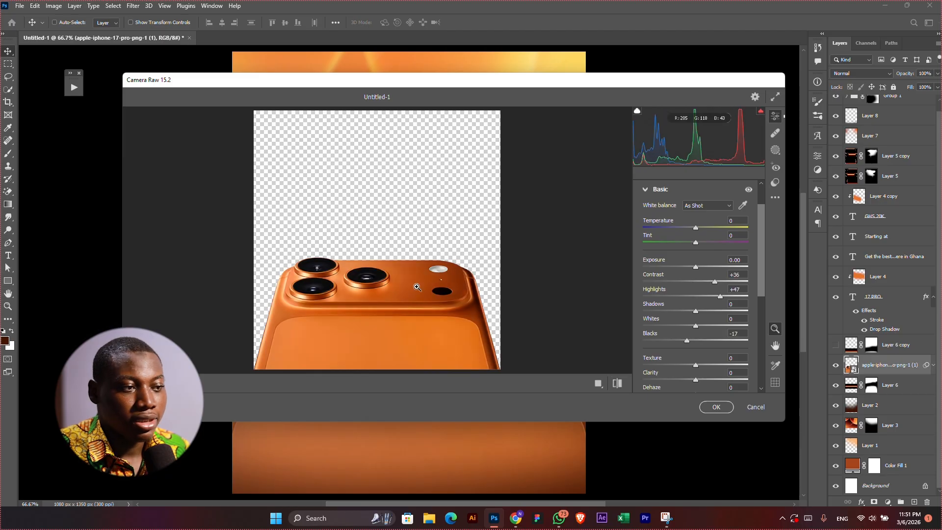
{"action": "left_click", "coordinate": [715, 407]}
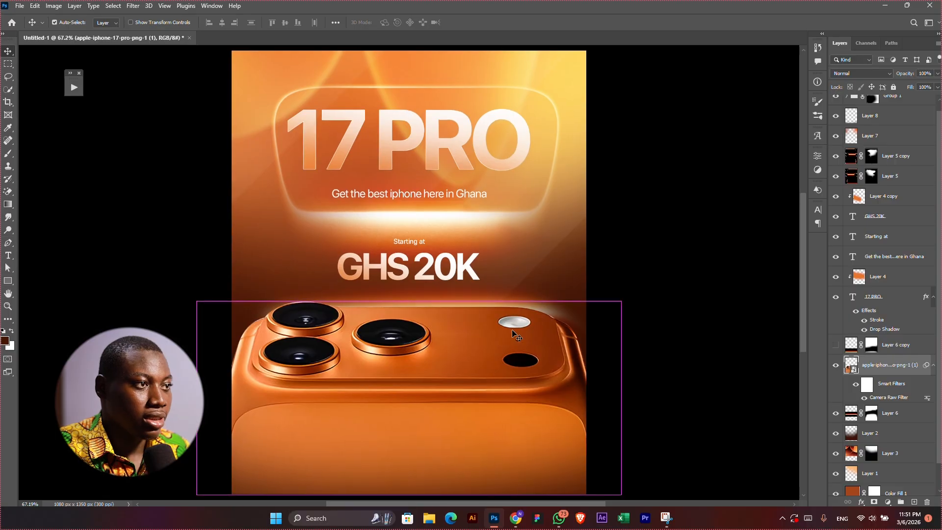
- Stamp all visible layers into a new merged layer above the strip group, keeping it aligned with the canvas
{"action": "key", "text": "ctrl+minus"}
{"action": "scroll", "coordinate": [911, 270], "scroll_direction": "up", "scroll_amount": 1}
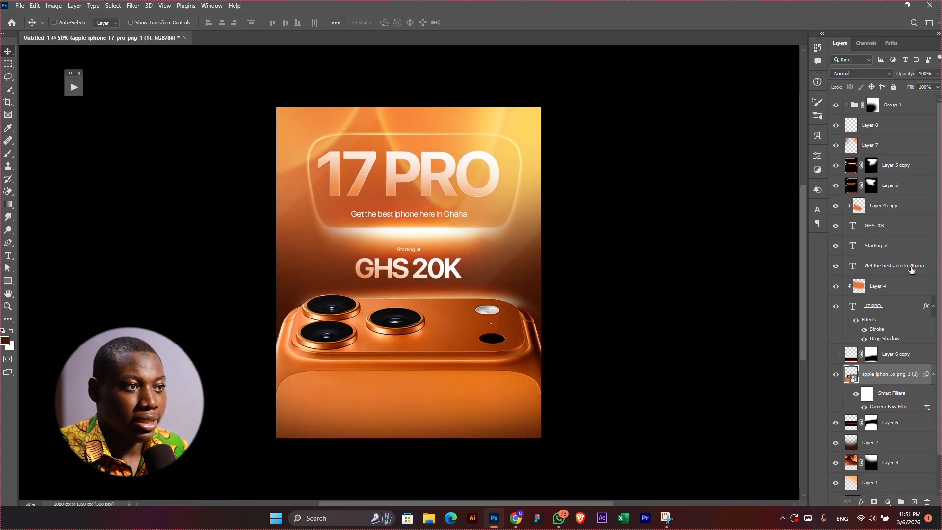
{"action": "left_click", "coordinate": [904, 113]}
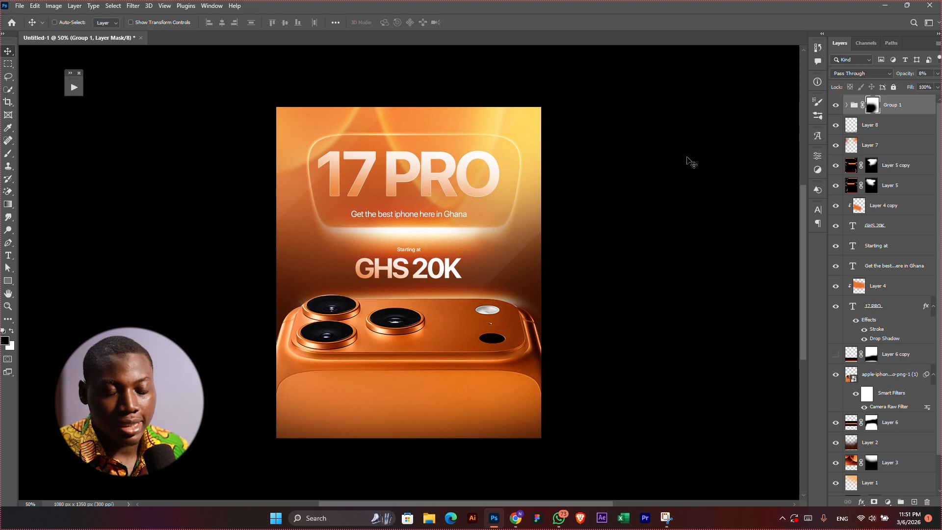
{"action": "key", "text": "ctrl"}
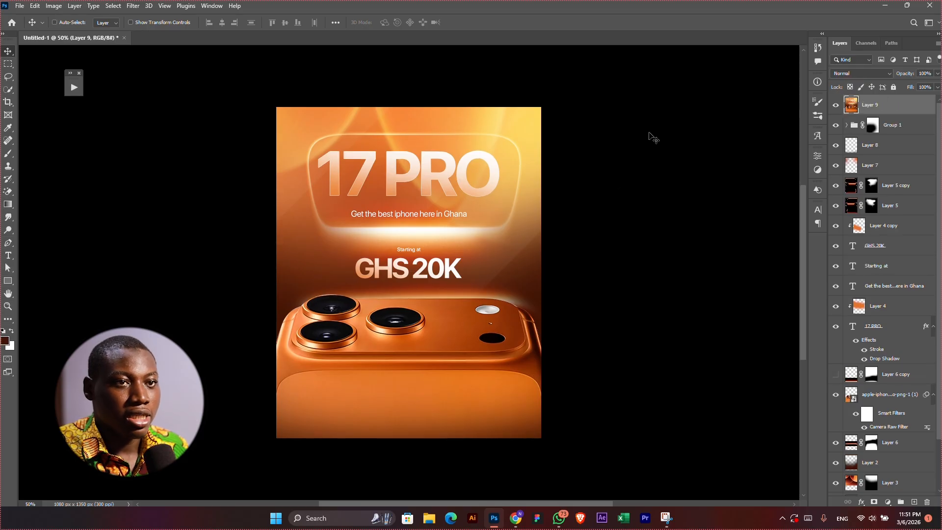
{"action": "left_click_drag", "start_coordinate": [440, 215], "coordinate": [462, 233]}
{"action": "key", "text": "ctrl+z"}
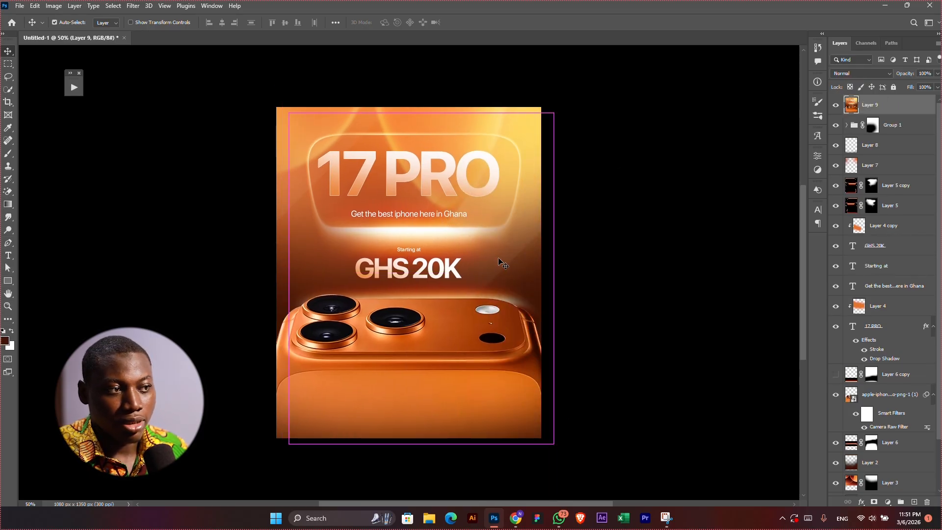
- Apply the Camera Raw Filter to the merged poster layer with Sharpening set to 22
{"action": "left_click", "coordinate": [133, 6]}
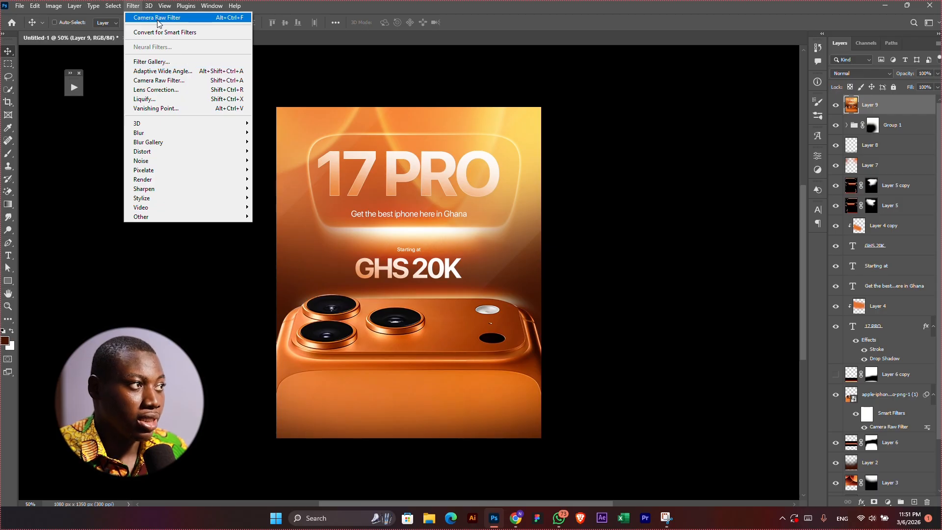
{"action": "left_click", "coordinate": [158, 83]}
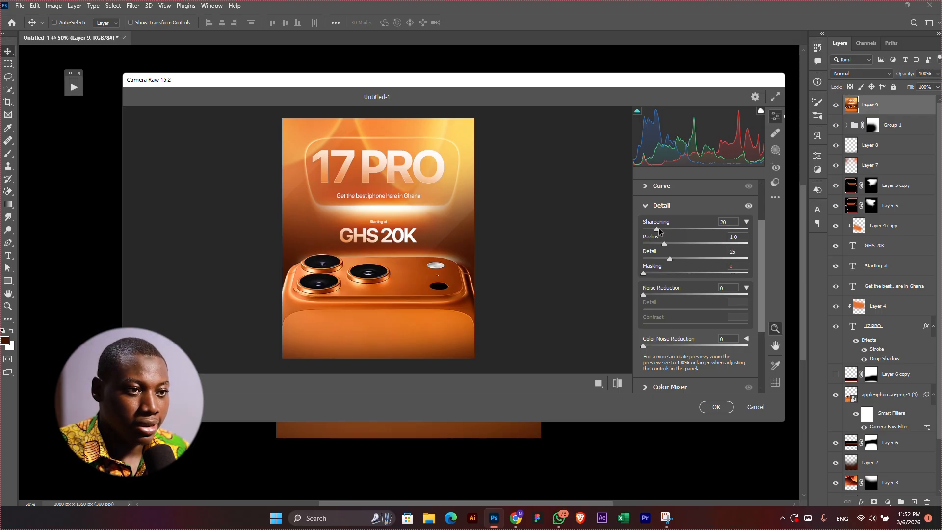
{"action": "scroll", "coordinate": [396, 192], "scroll_direction": "up", "scroll_amount": 2}
{"action": "scroll", "coordinate": [425, 209], "scroll_direction": "down", "scroll_amount": 3}
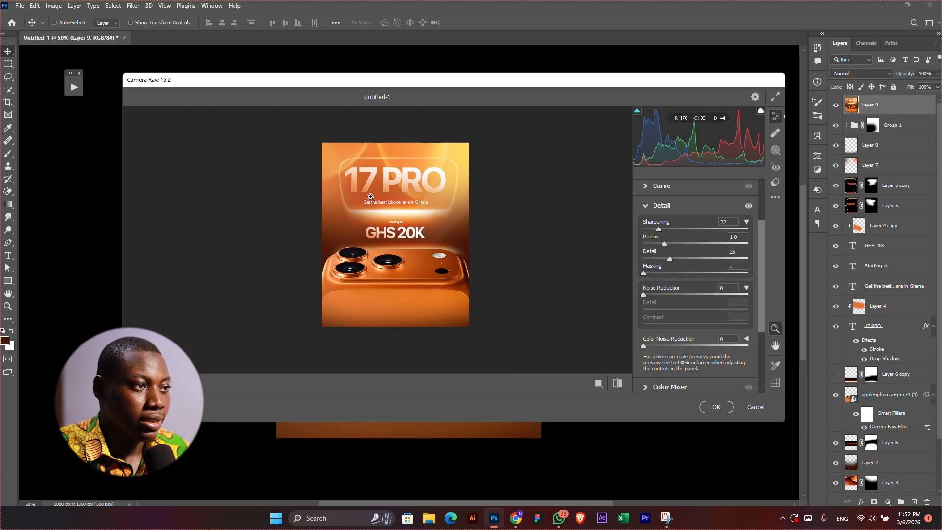
{"action": "scroll", "coordinate": [372, 194], "scroll_direction": "up", "scroll_amount": 1}
{"action": "left_click", "coordinate": [716, 407]}
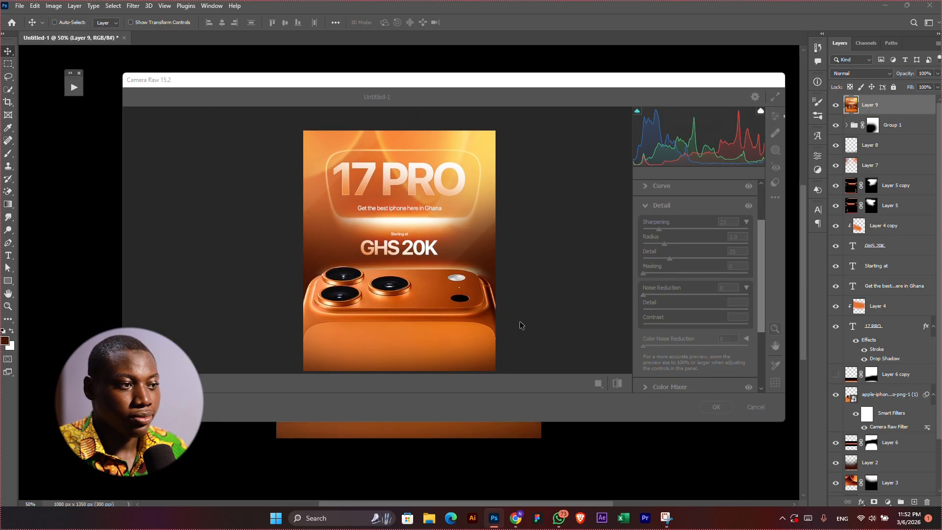
{"action": "key", "text": "ctrl+0"}
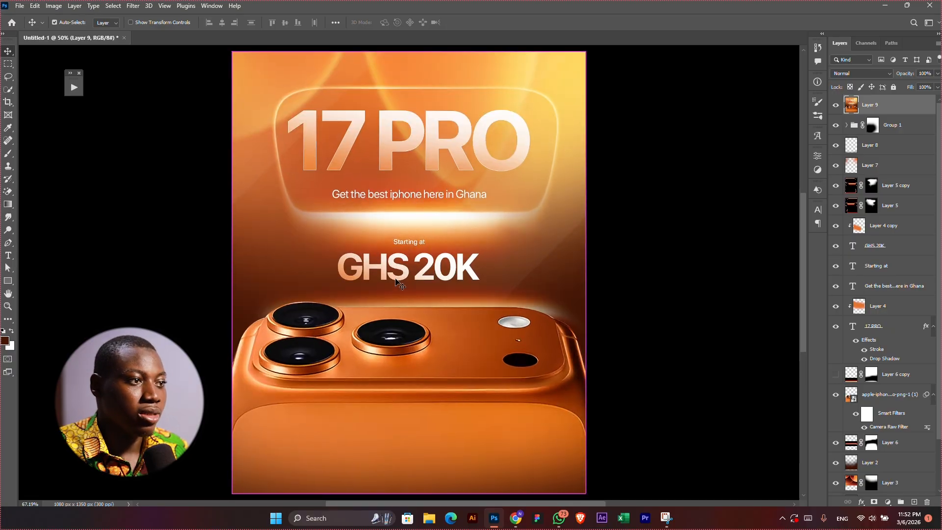